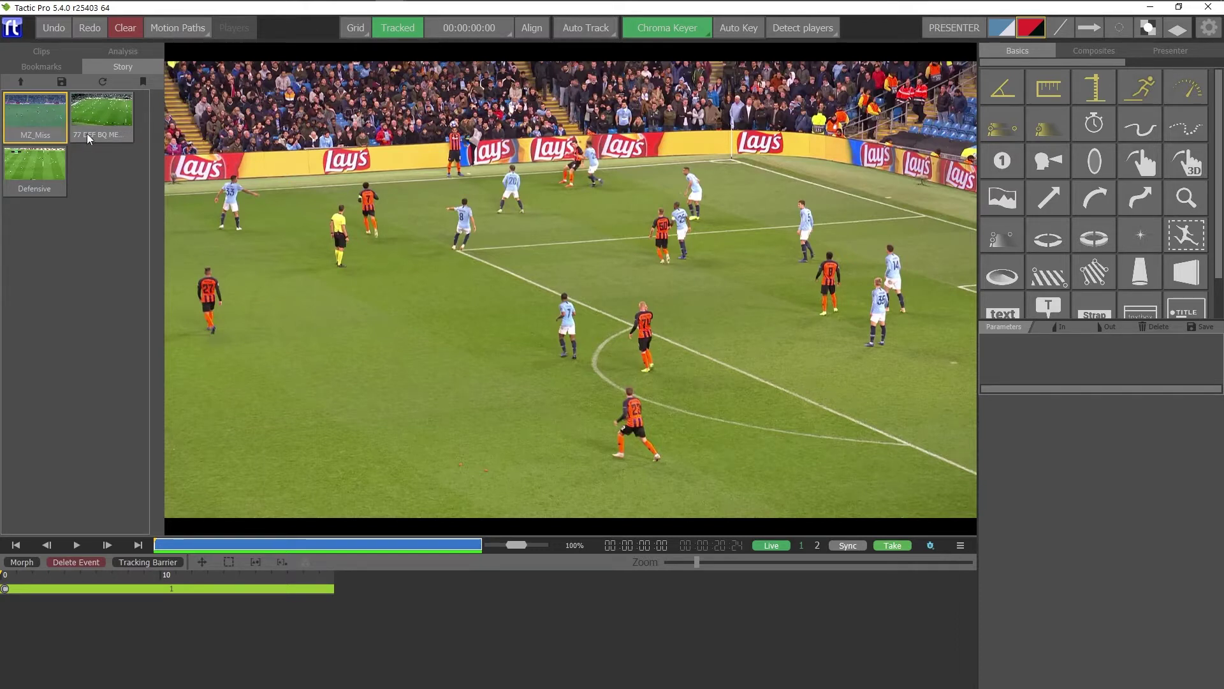
Draw a striped rectangular region on the grass outside the penalty arc and delete it
left_click(1048, 272)
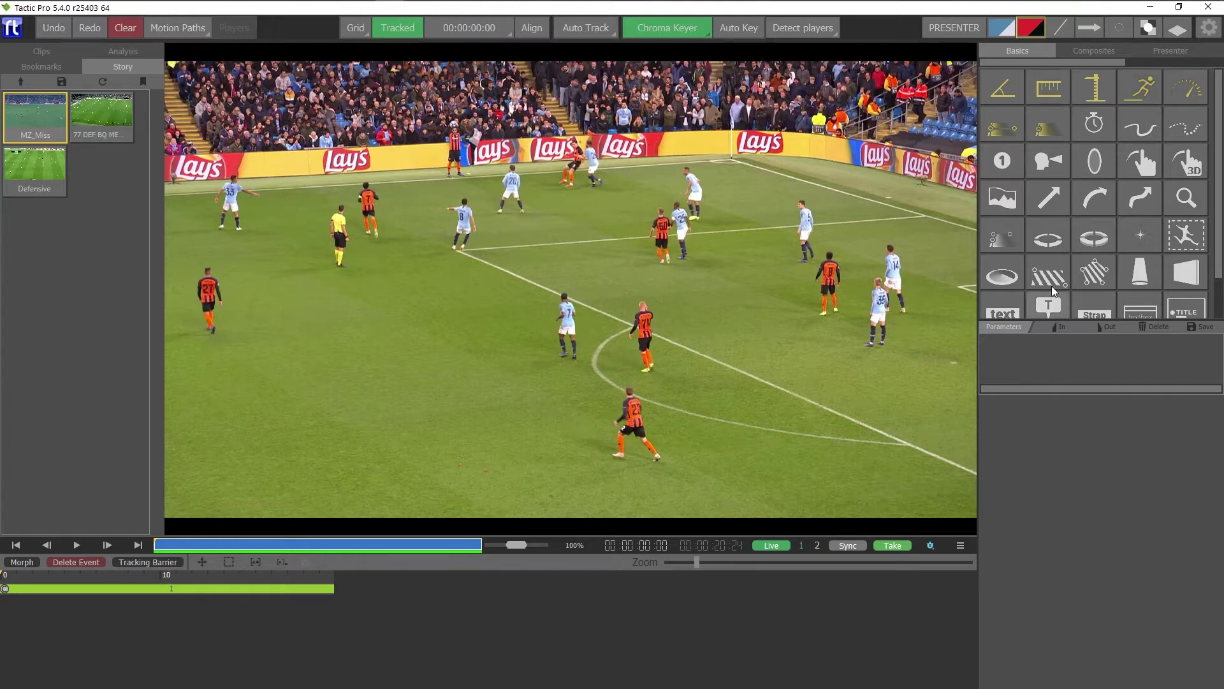
left_click(775, 429)
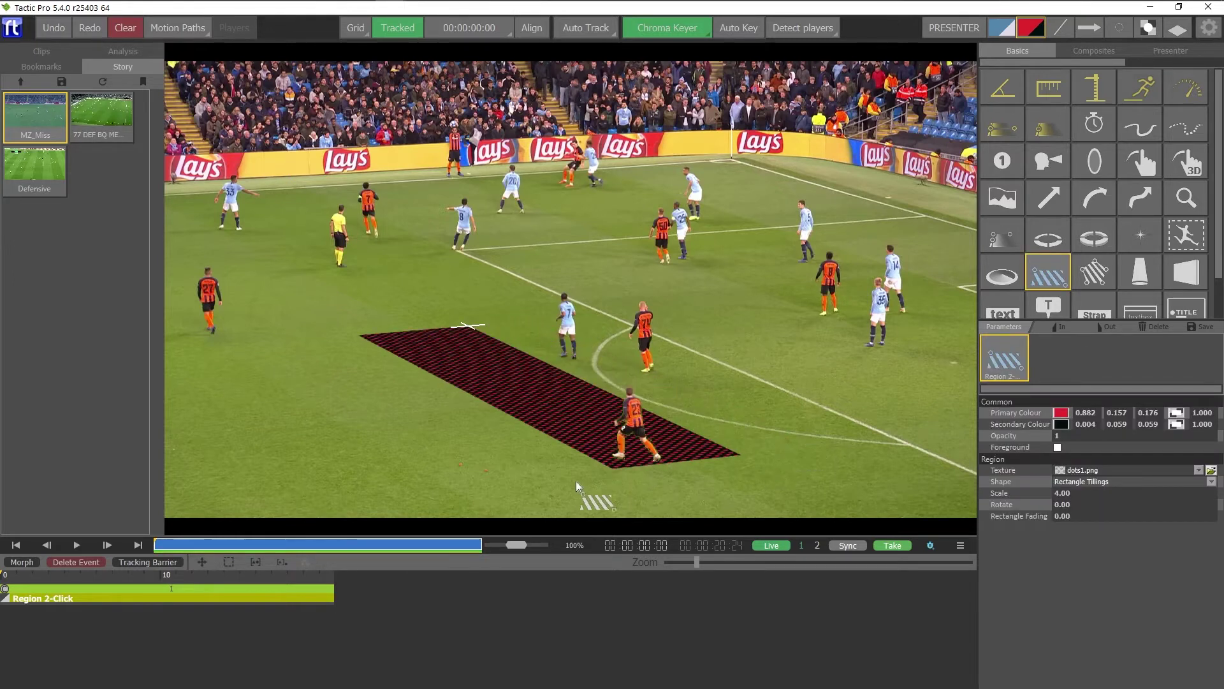
left_click(559, 482)
left_click(1148, 328)
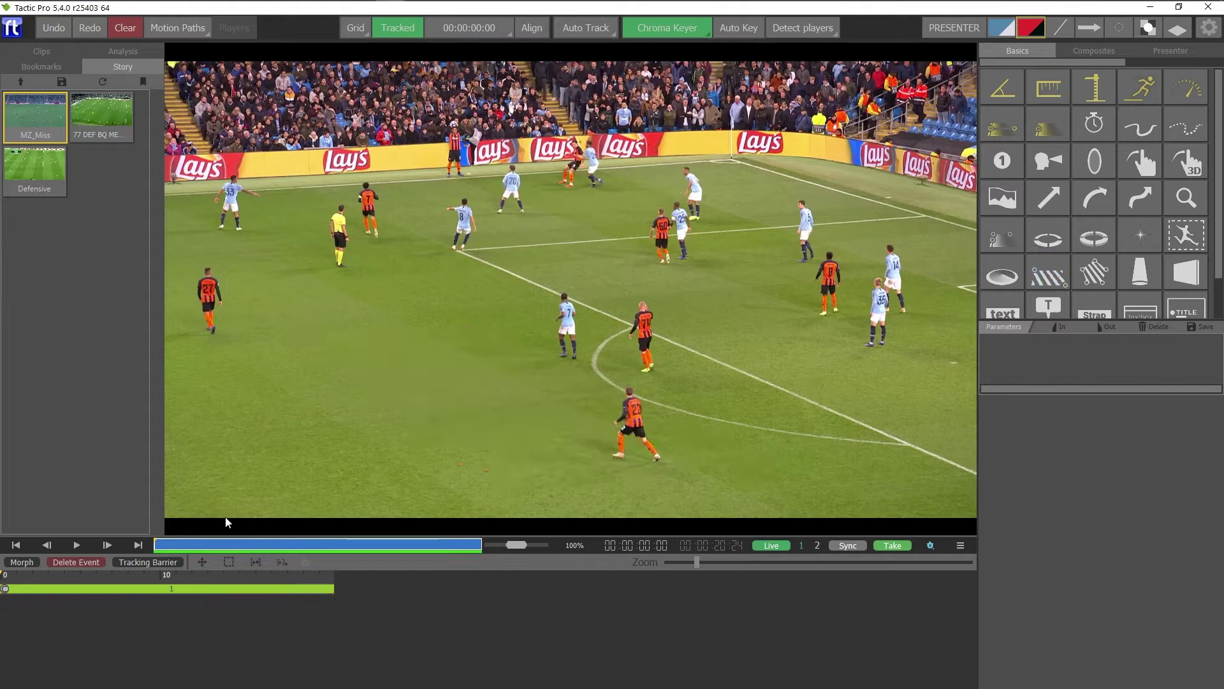
Scrub and play through the clip to examine the attack from the corner through to the goal area
left_click(170, 546)
left_click_drag(179, 547, 275, 544)
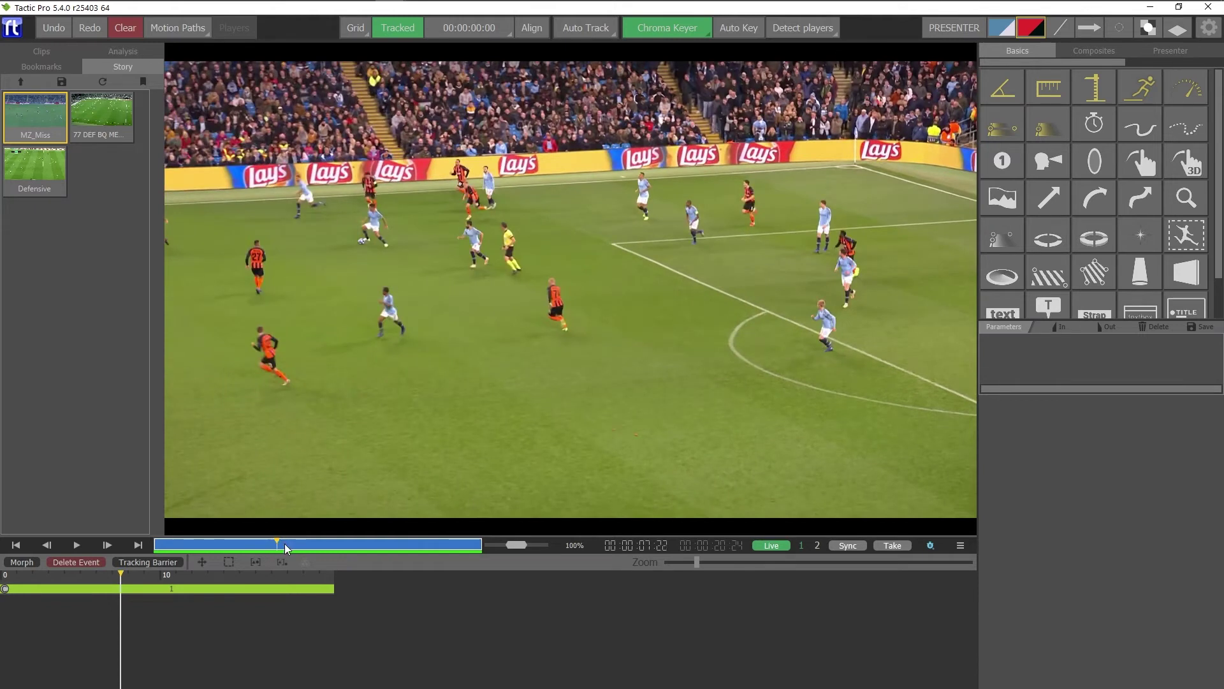
left_click_drag(284, 543, 333, 551)
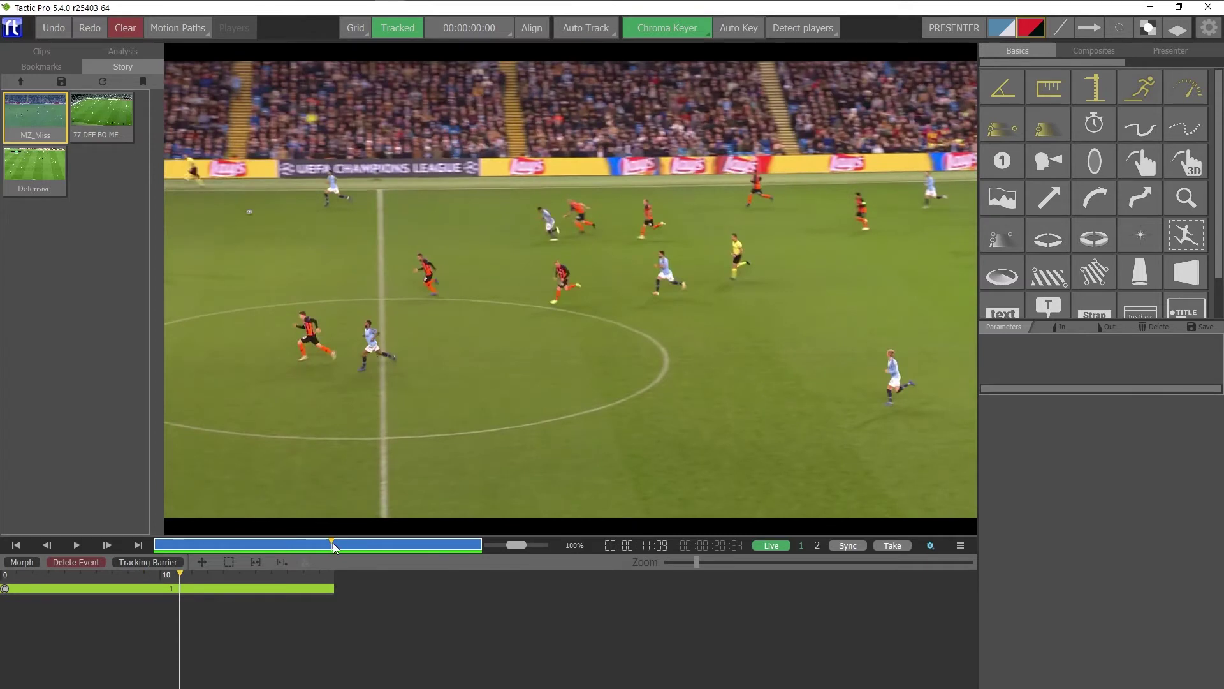
left_click_drag(333, 542, 403, 539)
key("space")
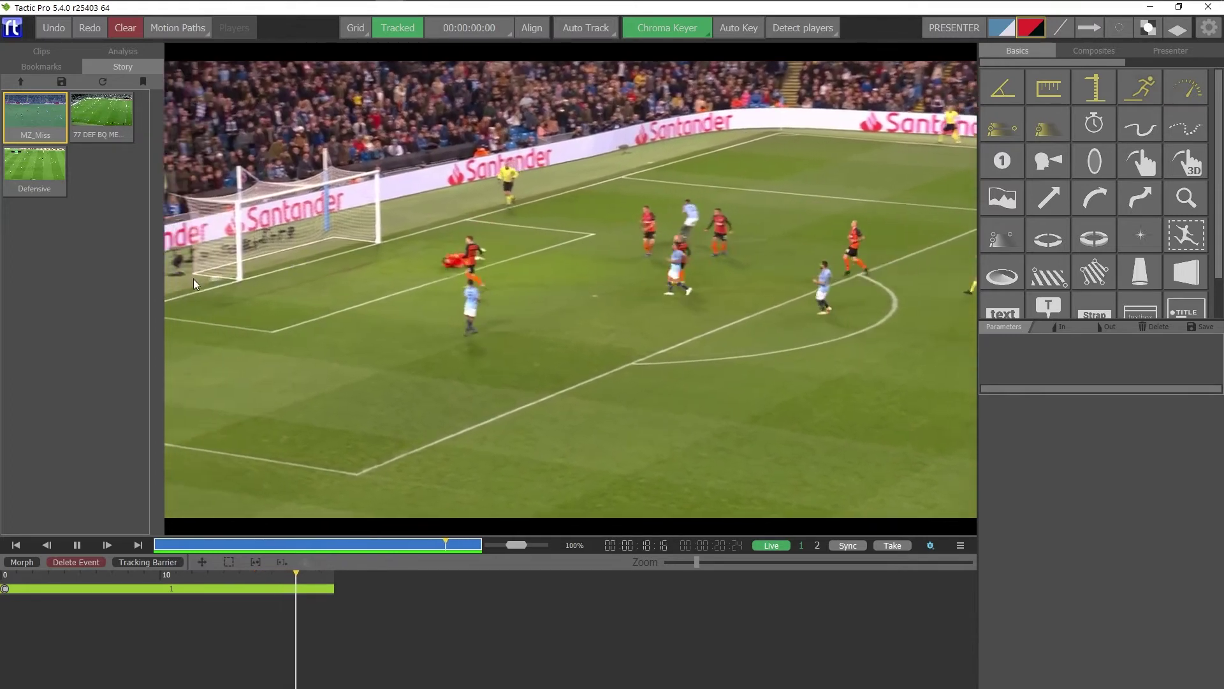
key("space")
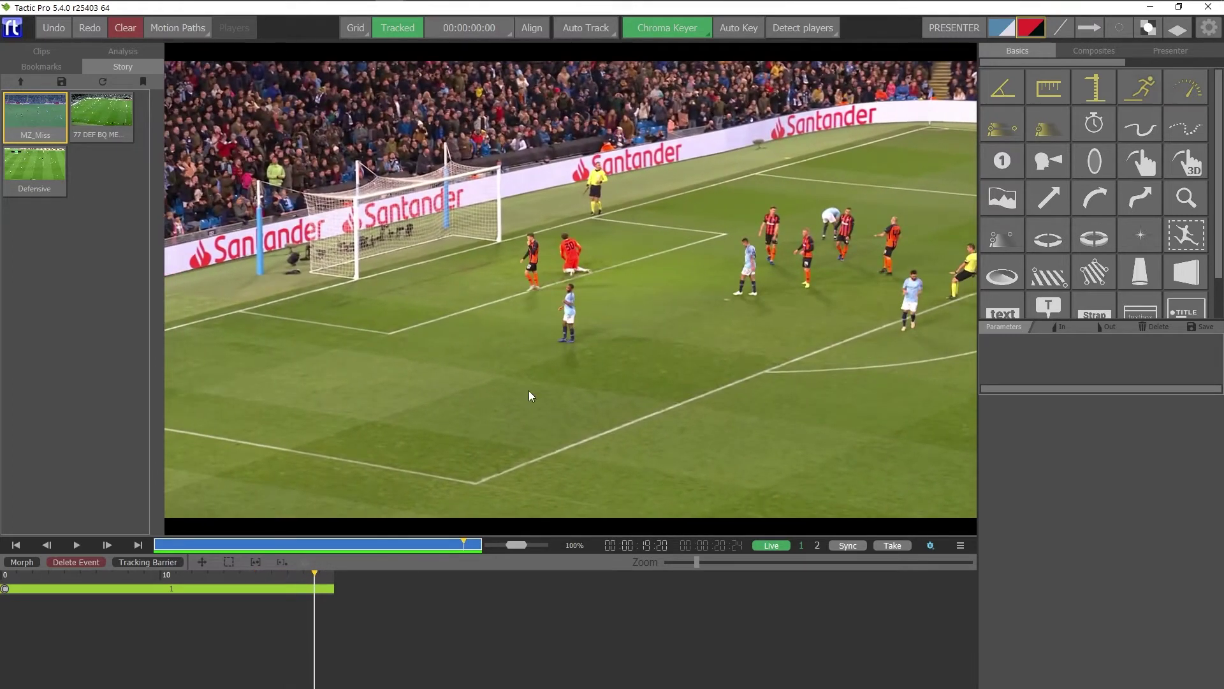
At 00:00:05:22, place a Run Distance graphic on the light-blue player outside the penalty box and turn on motion paths
mouse_move(263, 545)
left_mouse_down()
mouse_move(236, 541)
mouse_move(256, 540)
mouse_move(246, 537)
left_mouse_up()
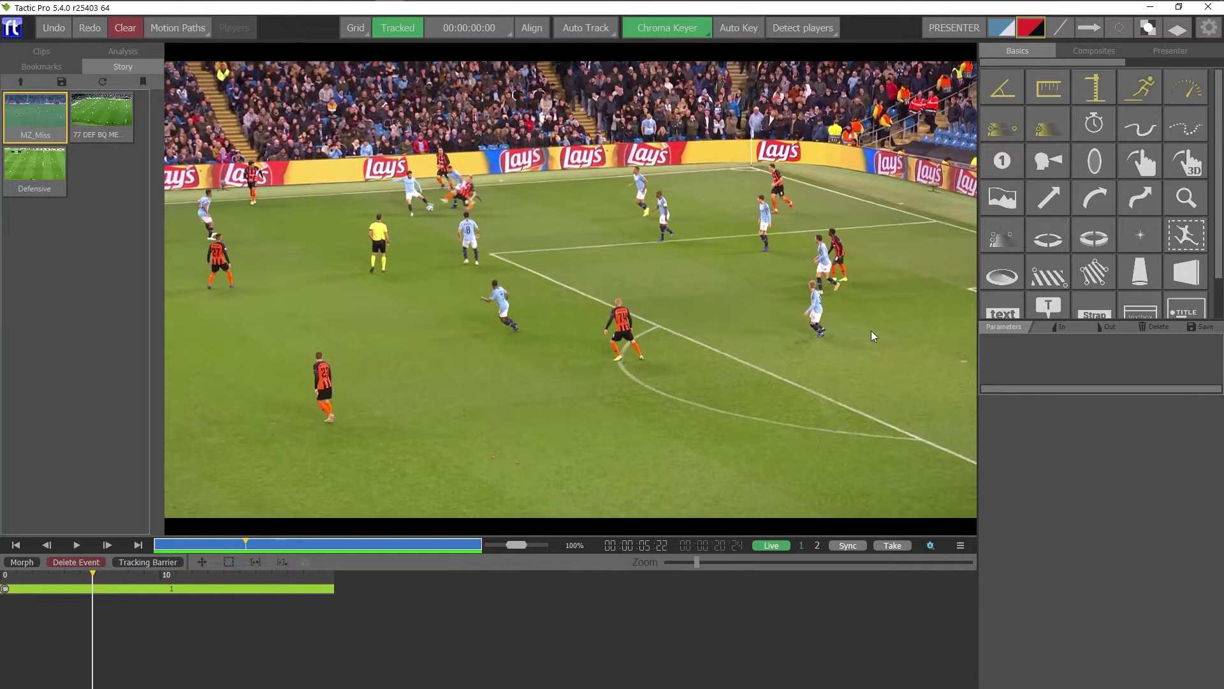
left_click(1143, 91)
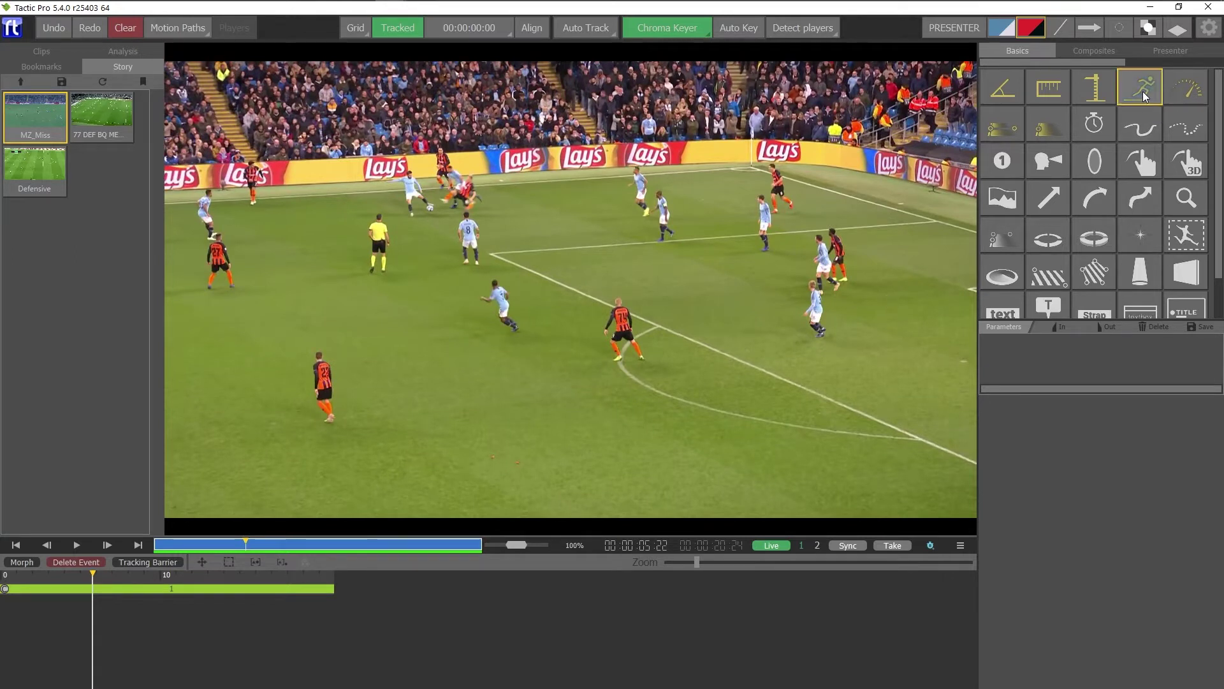
left_click(512, 334)
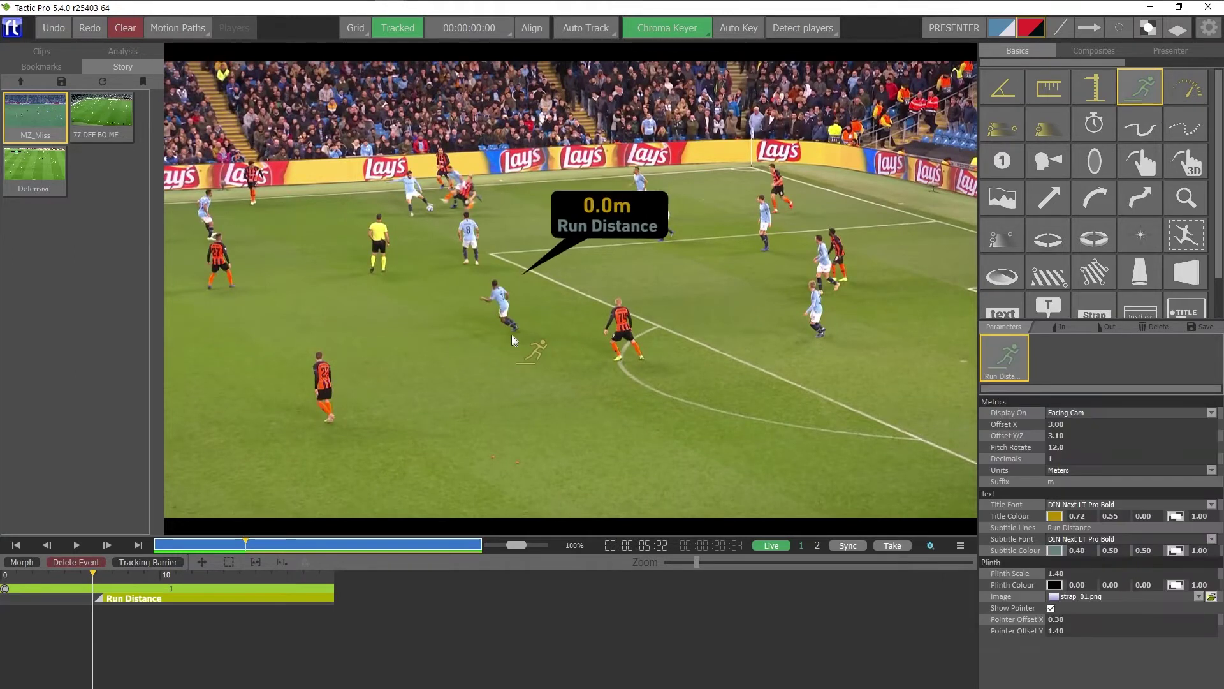
left_click(178, 28)
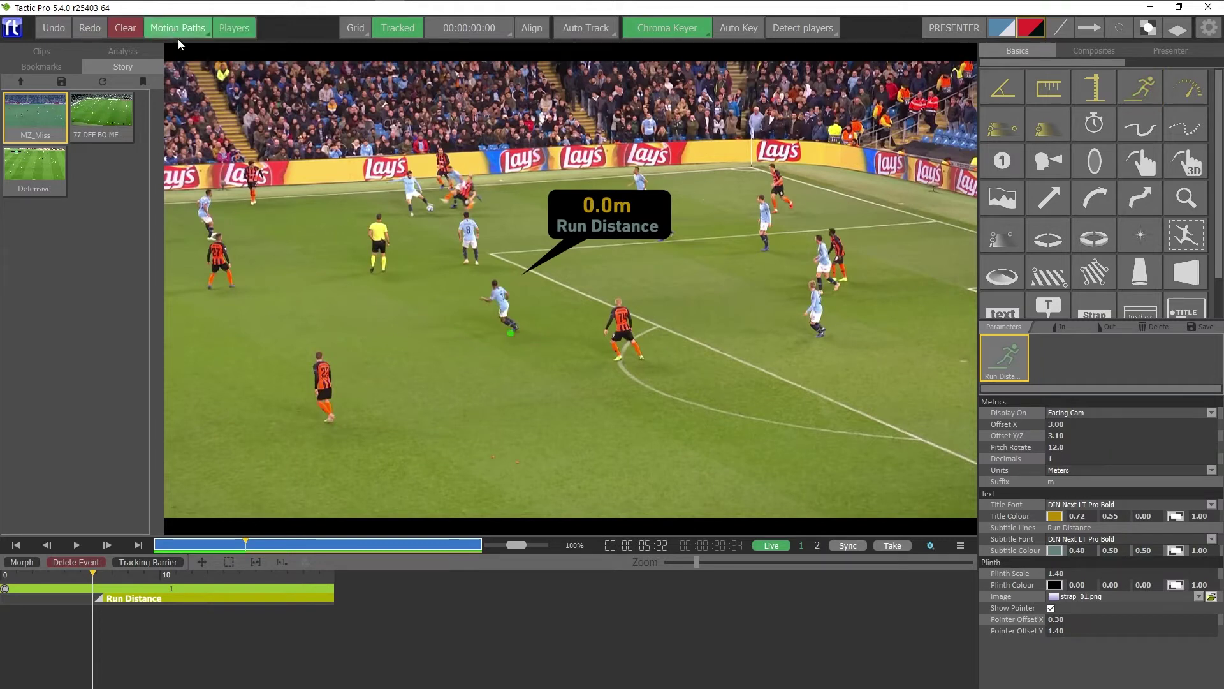
Keyframe the graphic's path along the player's feet at 00:00:07:00, 00:00:08:09 and 00:00:09:13
left_click_drag(526, 314, 461, 332)
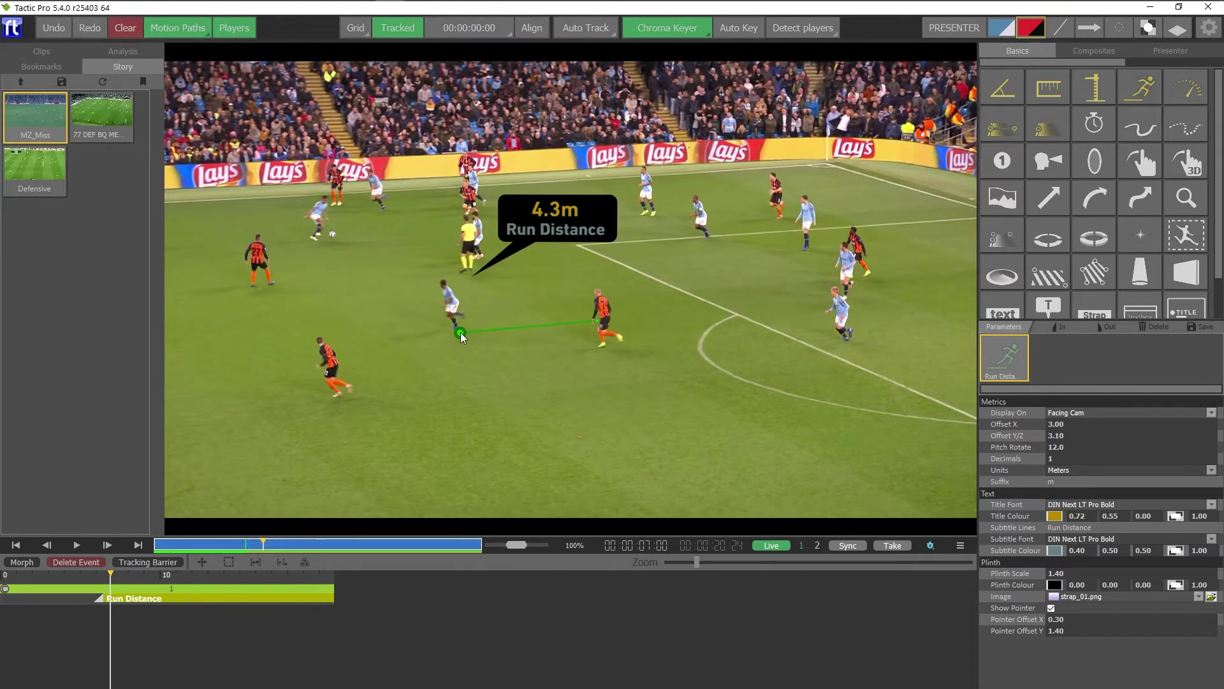
key("space")
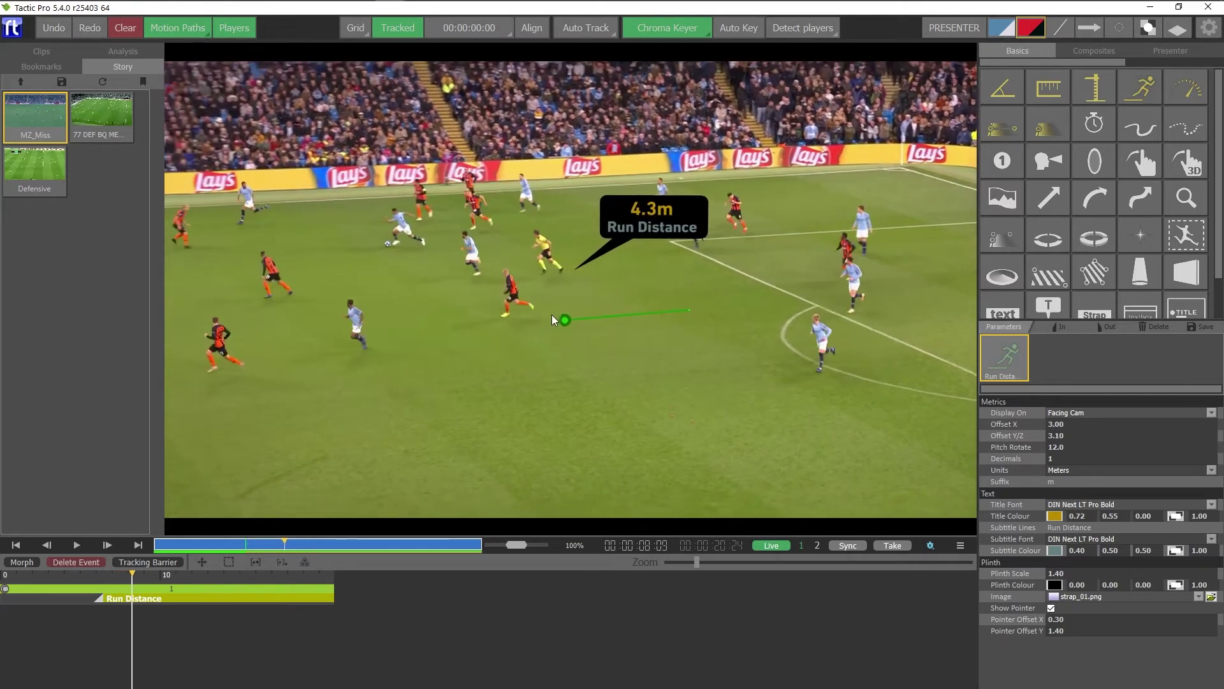
left_click_drag(565, 323, 364, 357)
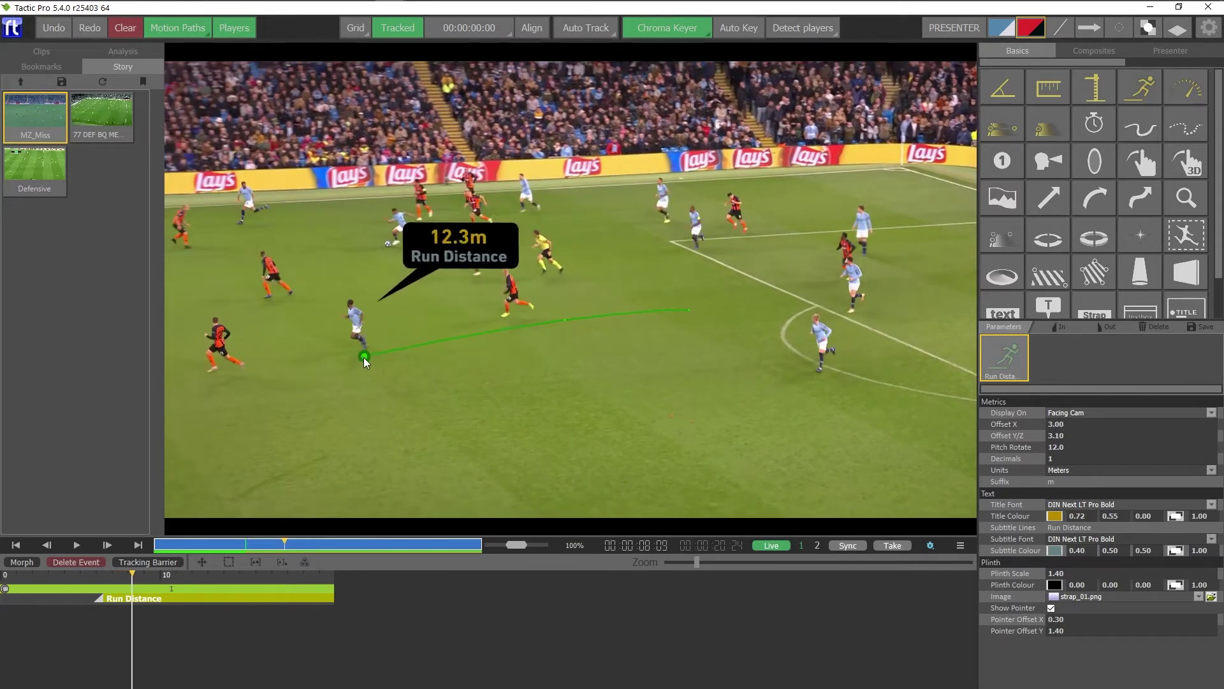
key("space")
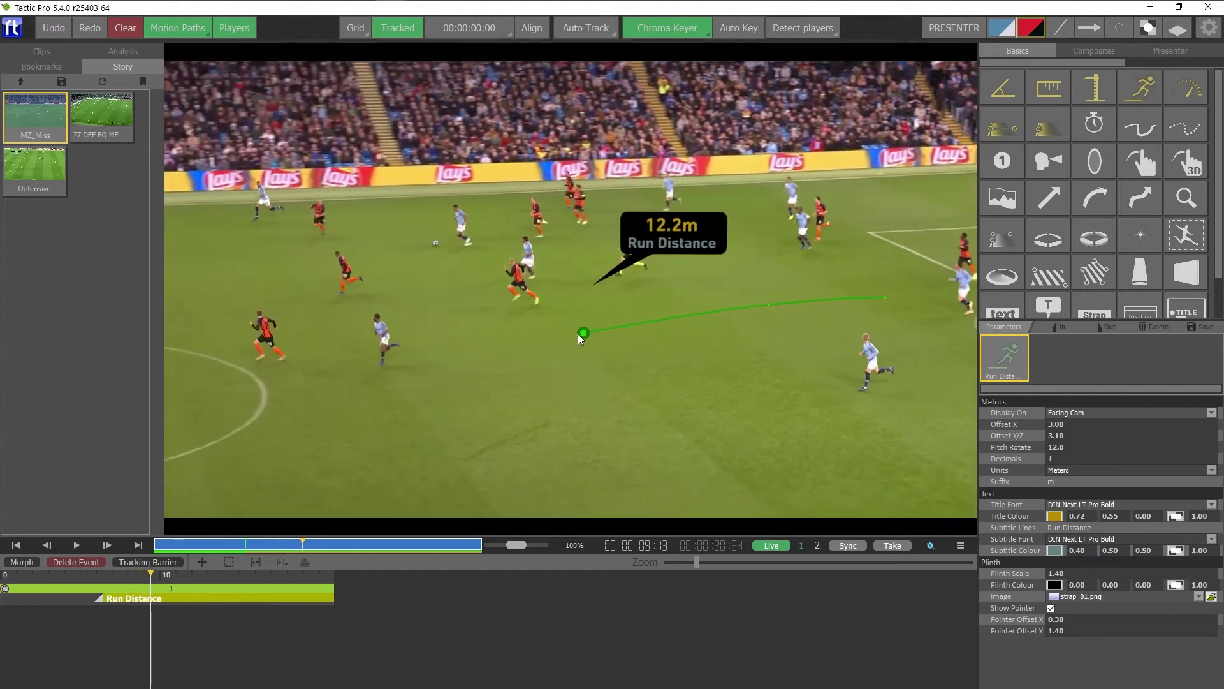
left_click_drag(578, 336, 380, 372)
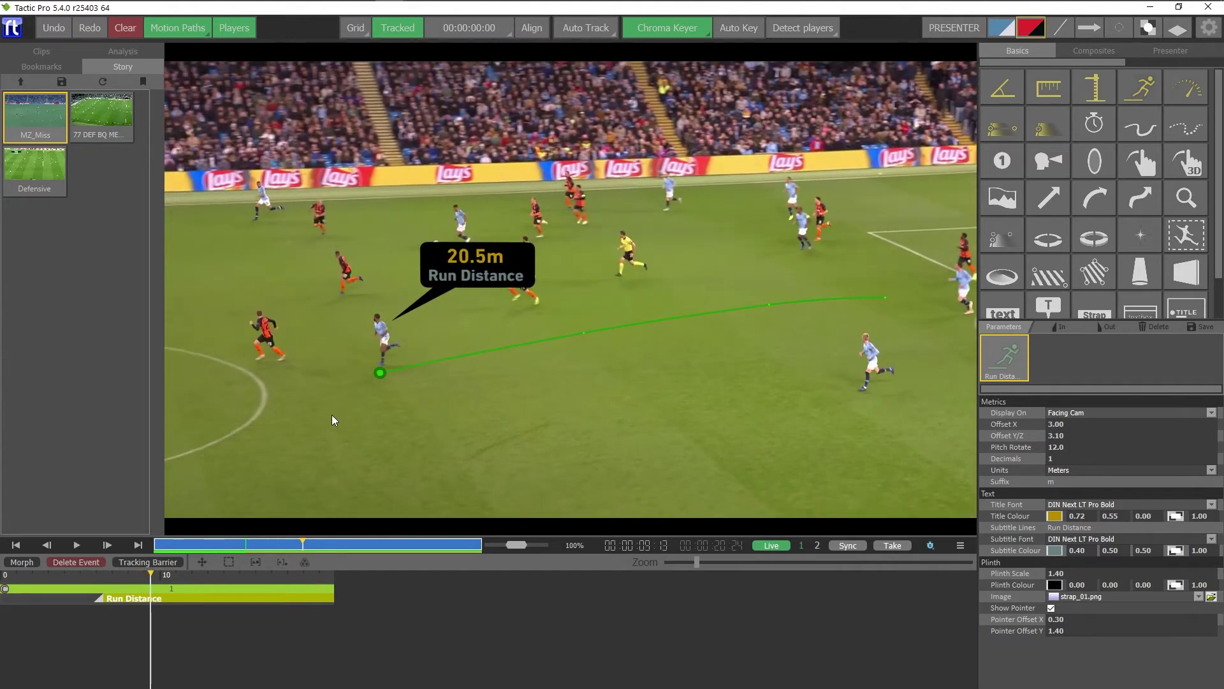
Play back the keyframed run from near its start to check how the distance label follows the player
left_click(250, 545)
key("space")
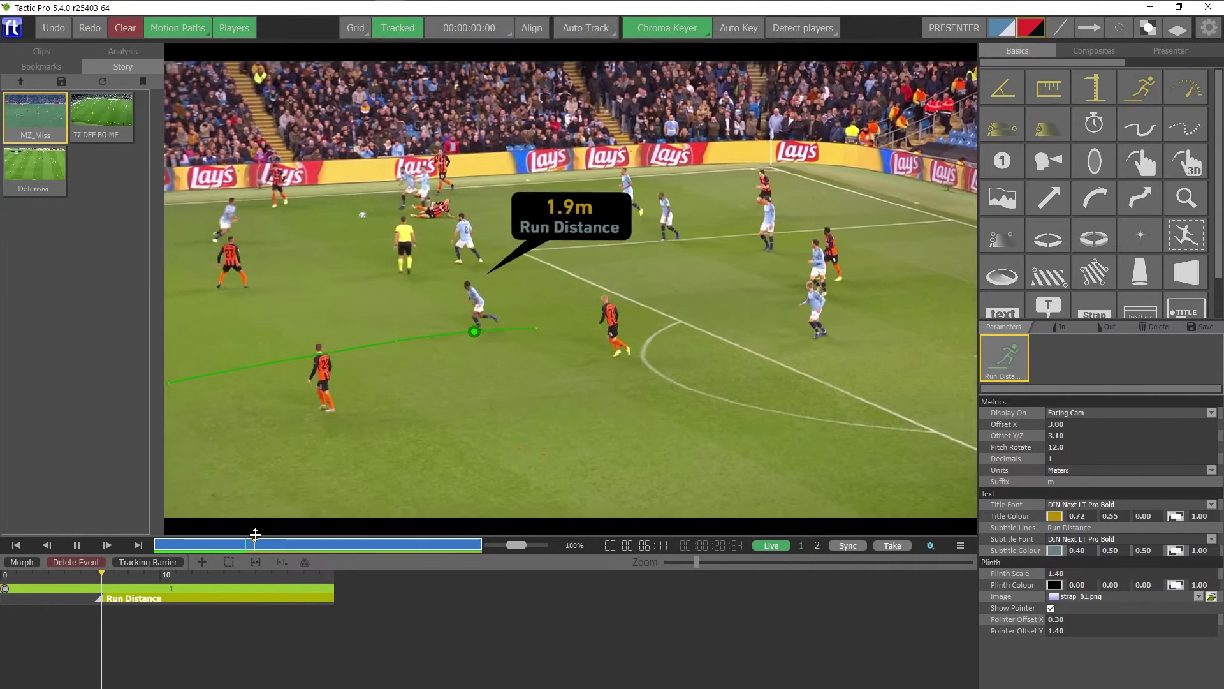
key("space")
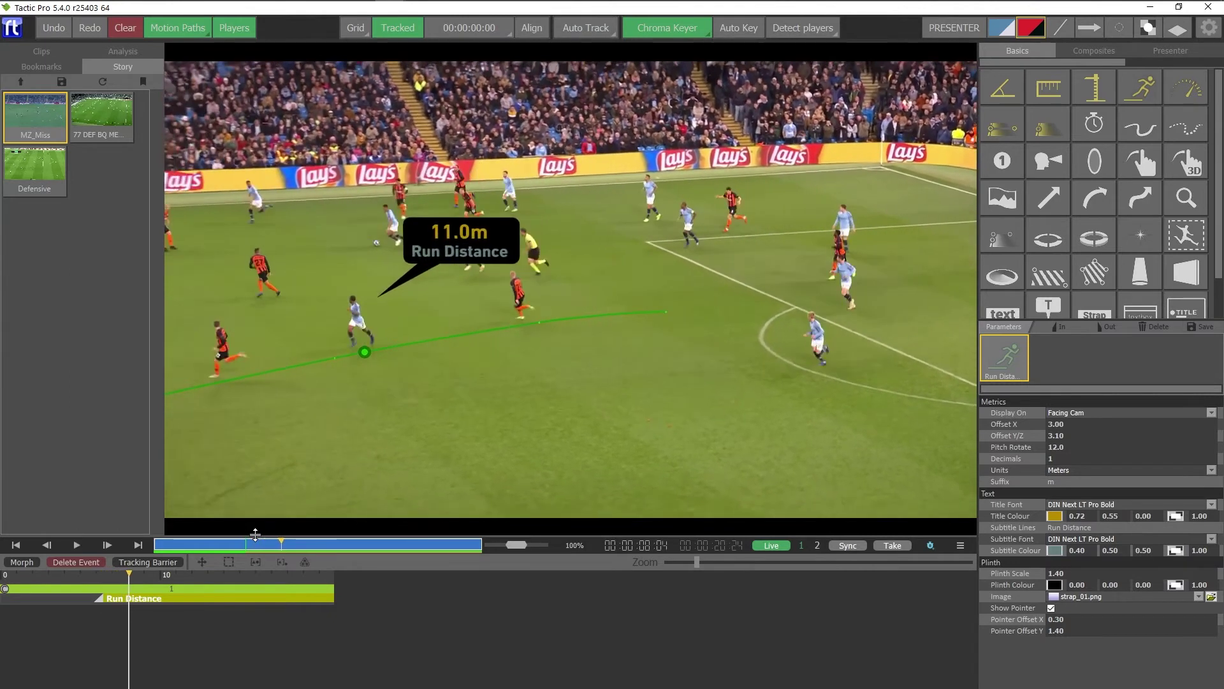
Delete the manual motion path together with its attached Run Distance graphic
double_click(667, 312)
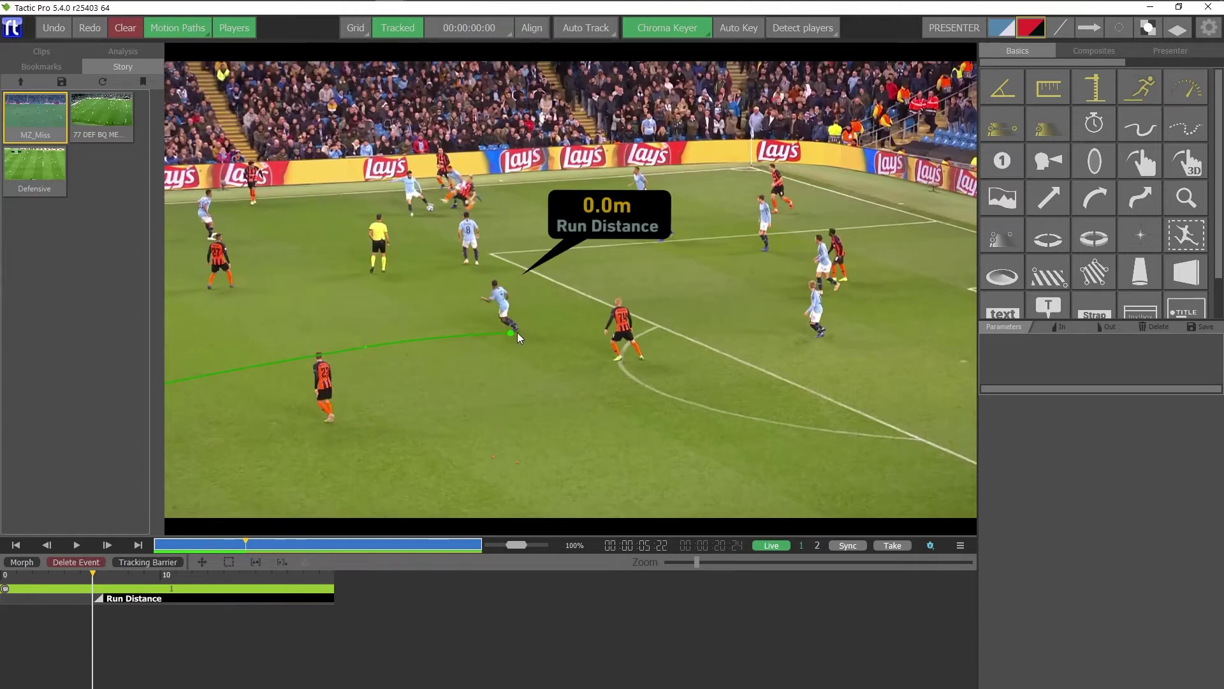
right_click(514, 334)
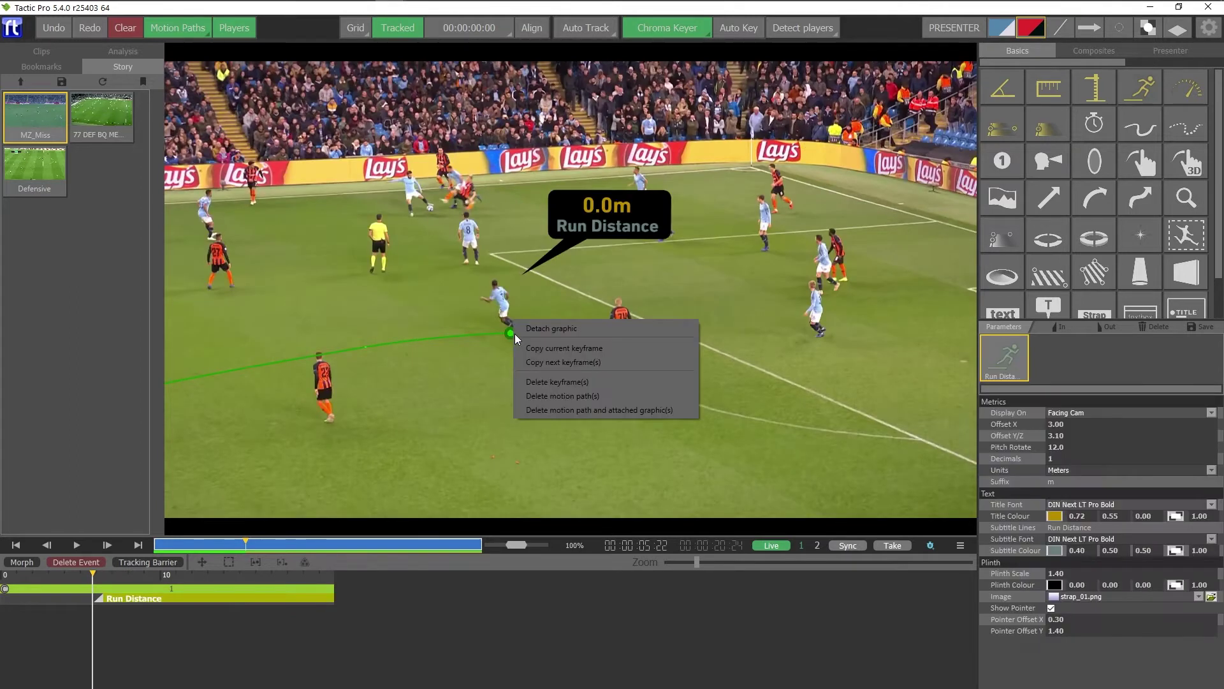
left_click(564, 410)
left_click(709, 376)
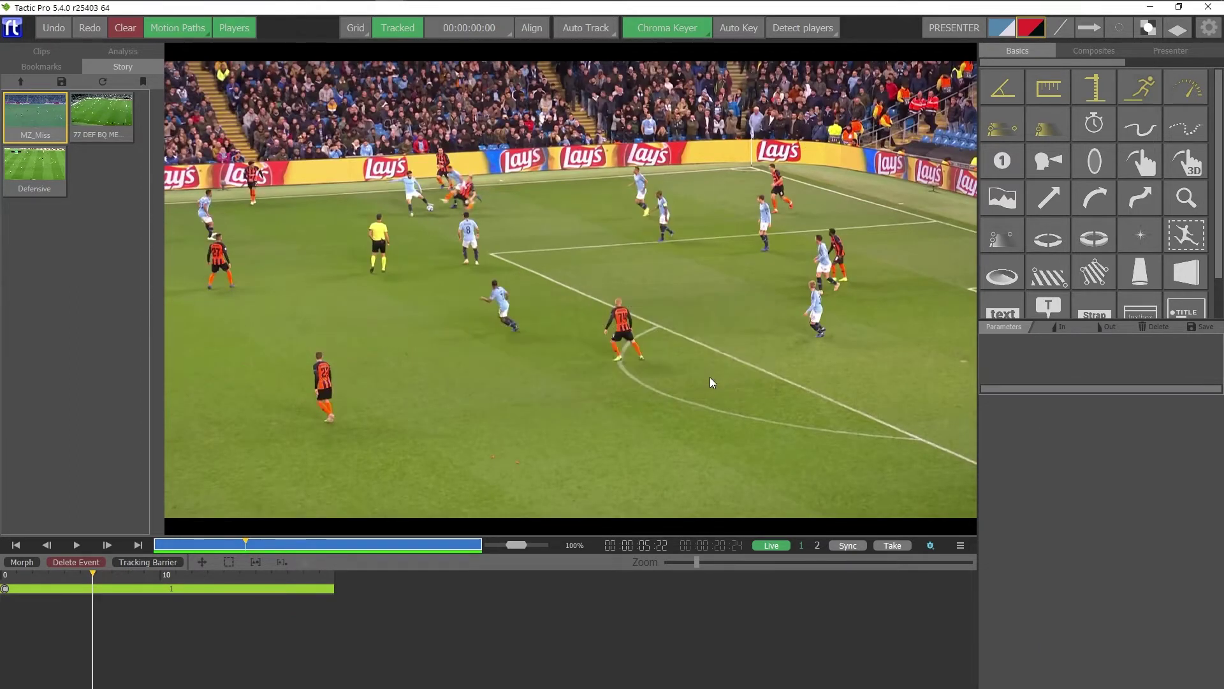
Detect and track the players from 00:00:05:22 and play the later footage to check their tracks
left_click(807, 33)
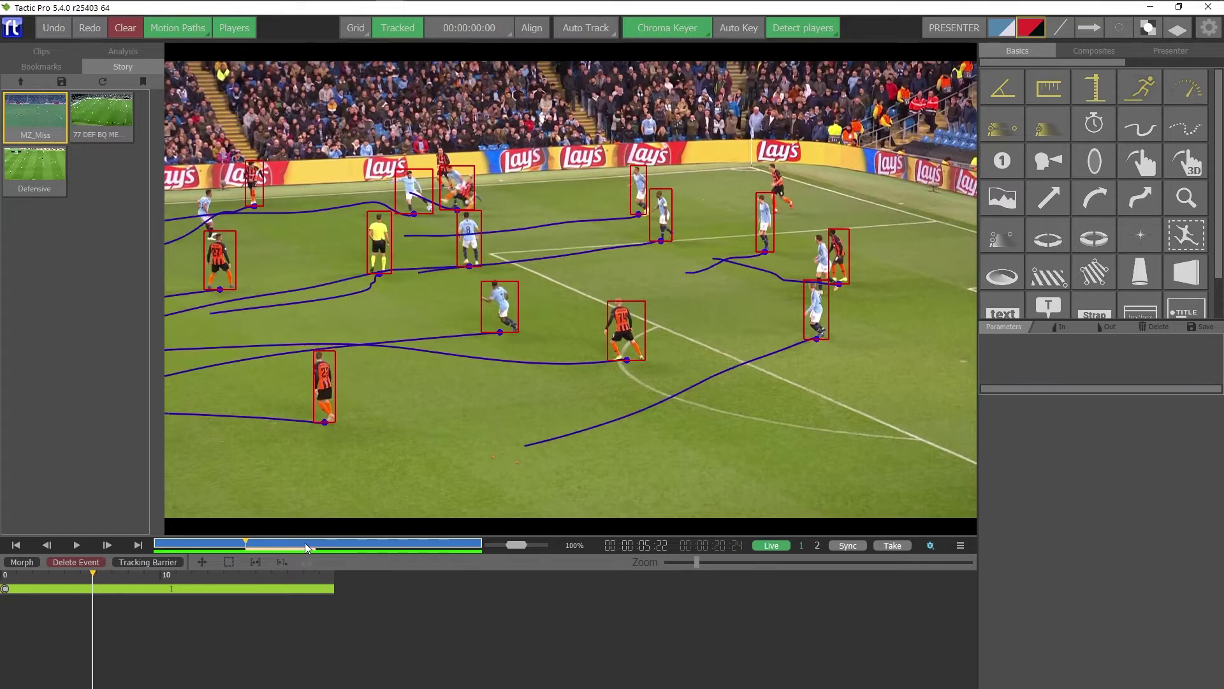
left_click(346, 543)
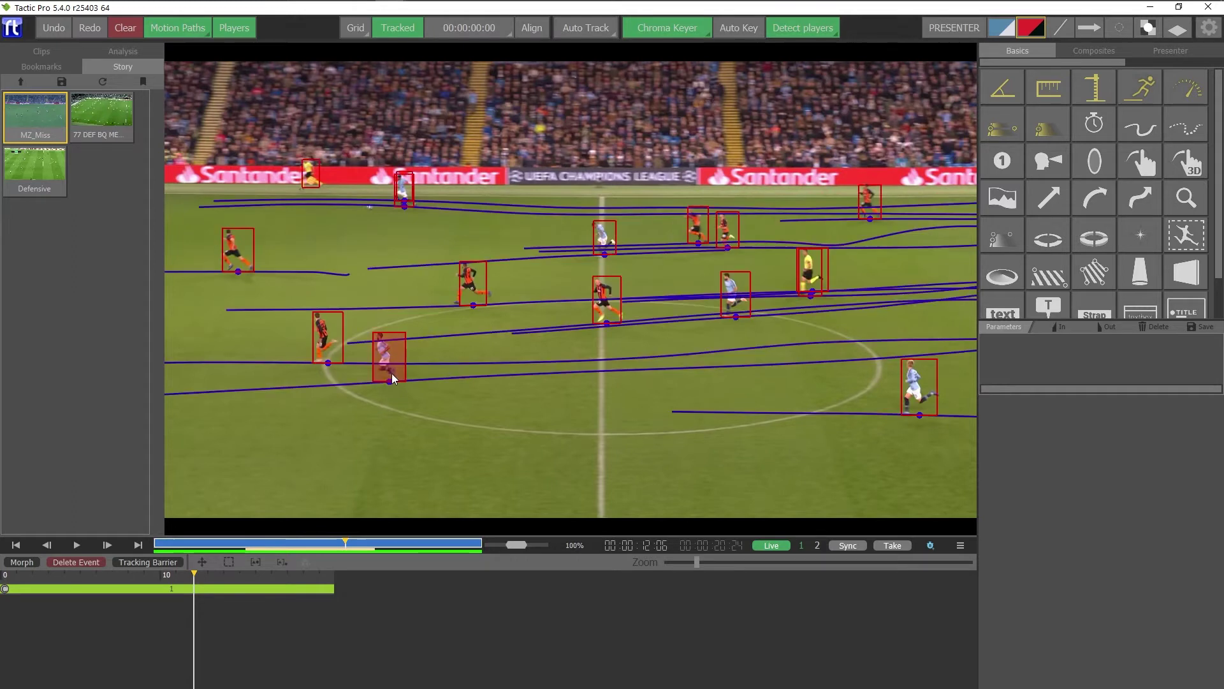
key("space")
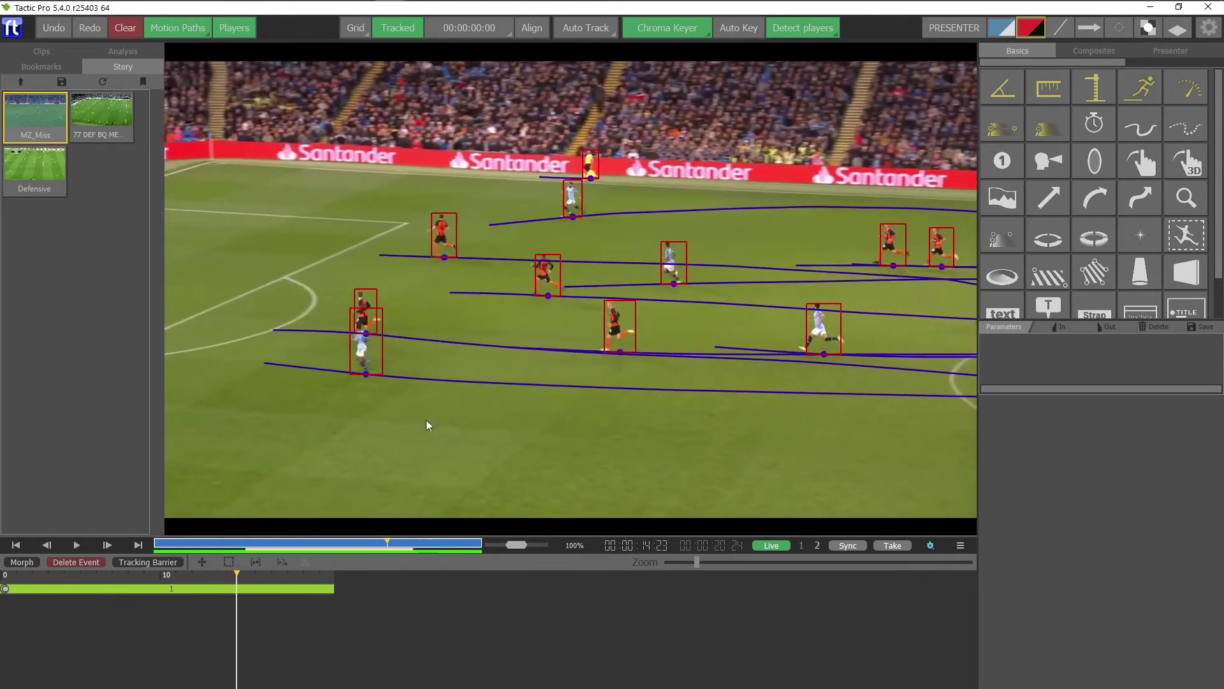
key("space")
At 00:00:06:06, attach a Run Distance graphic to the tracked light-blue player running outside the penalty box
left_click_drag(360, 540, 251, 553)
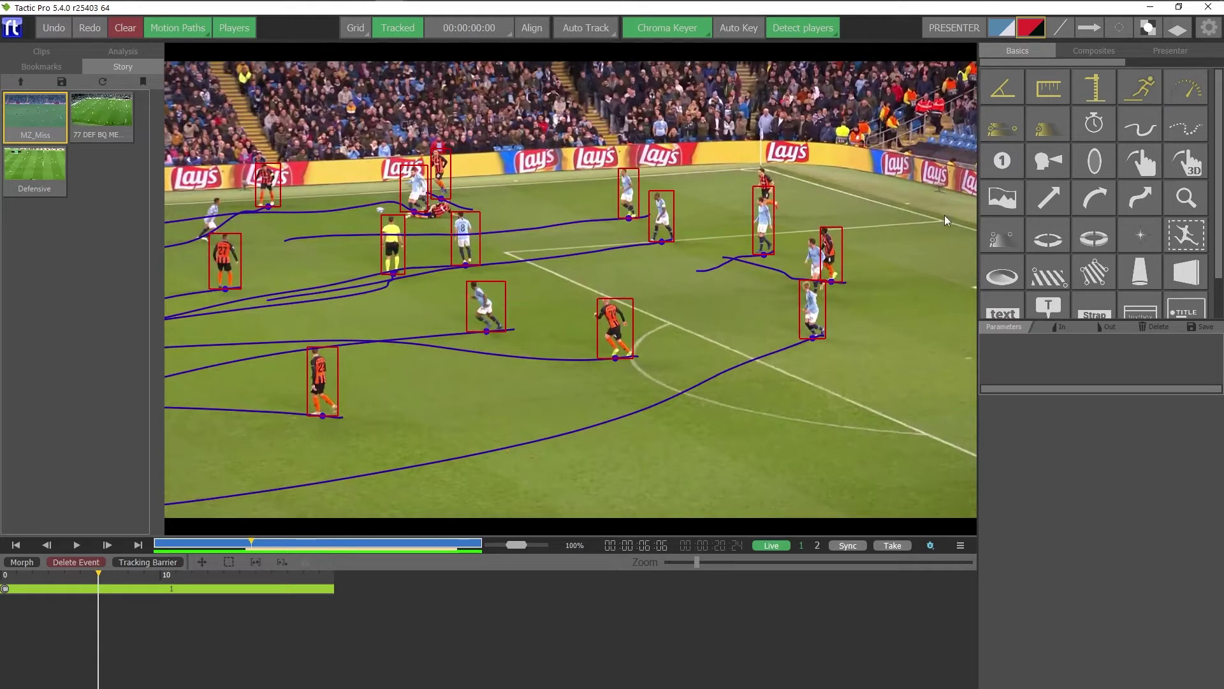
left_click(1138, 94)
left_click(490, 325)
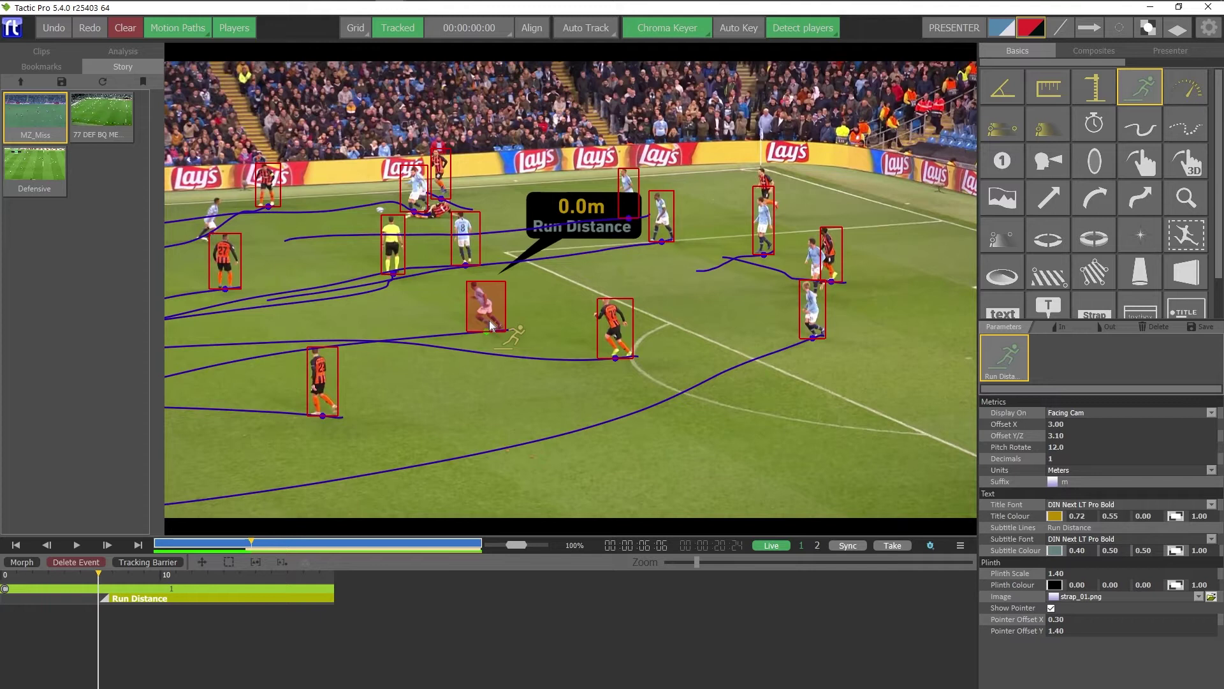
right_click(490, 325)
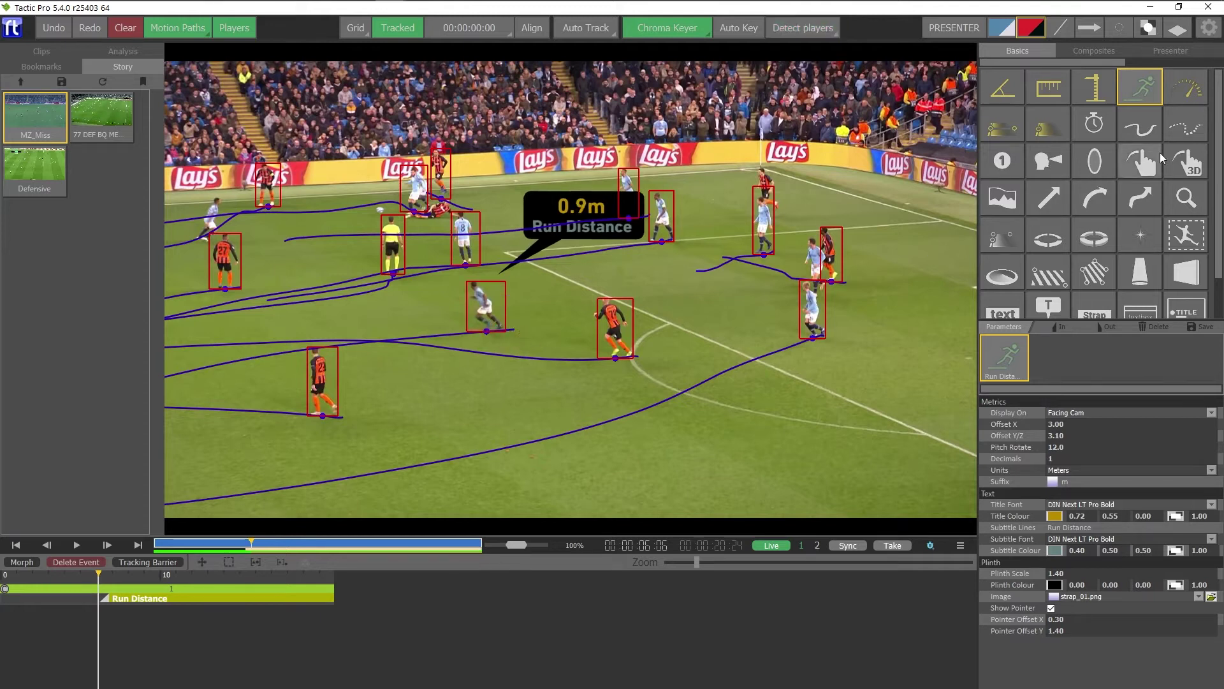
Attach a blue Dotted Trail to the same tracked light-blue player
left_click(1175, 134)
left_click(529, 327)
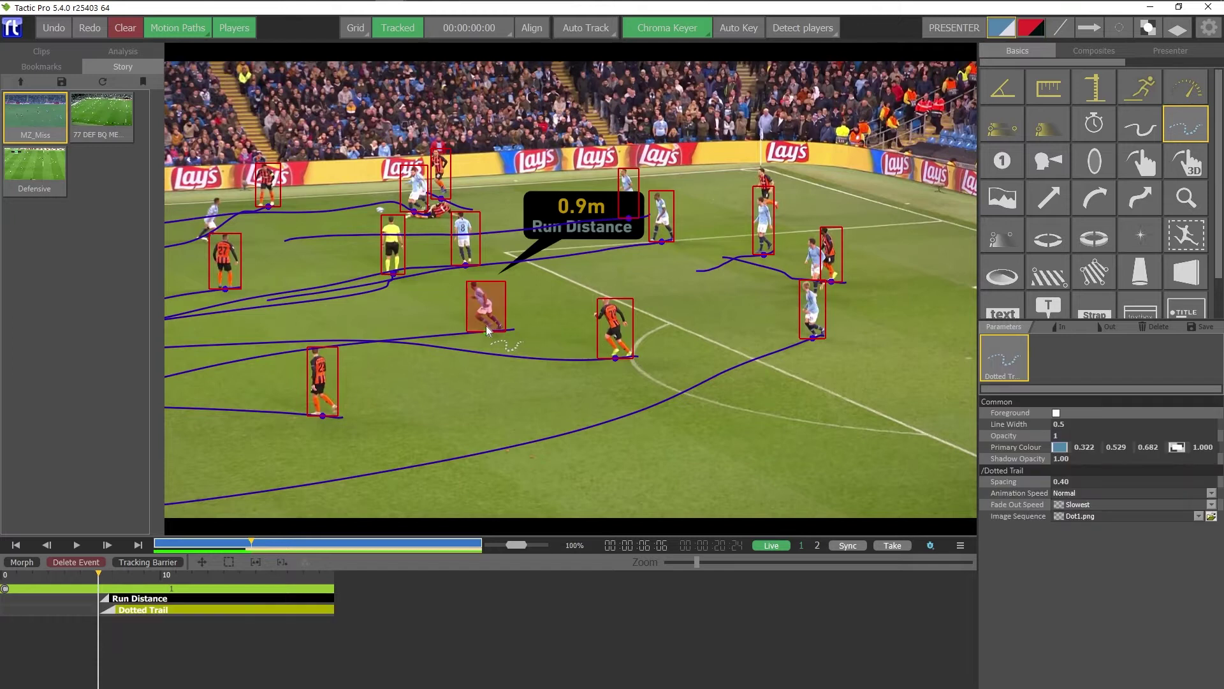
left_click(550, 331)
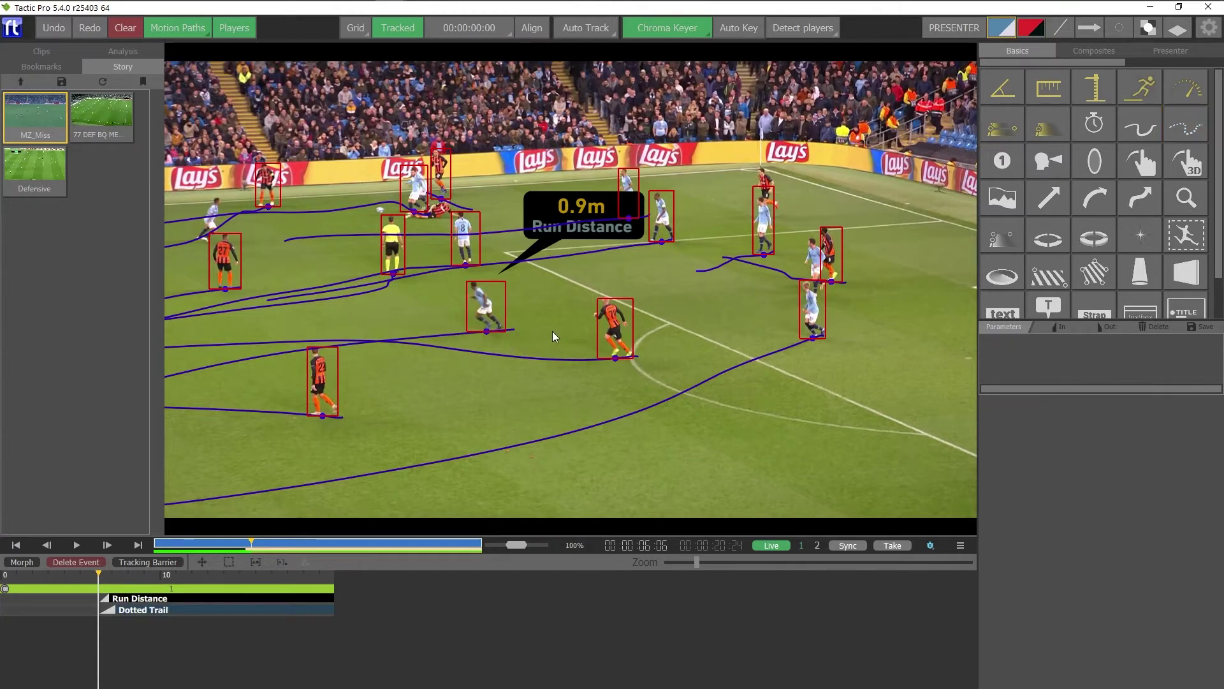
Play the run with motion paths hidden and end both the Run Distance and Dotted Trail graphics at 00:00:15:03
key("space")
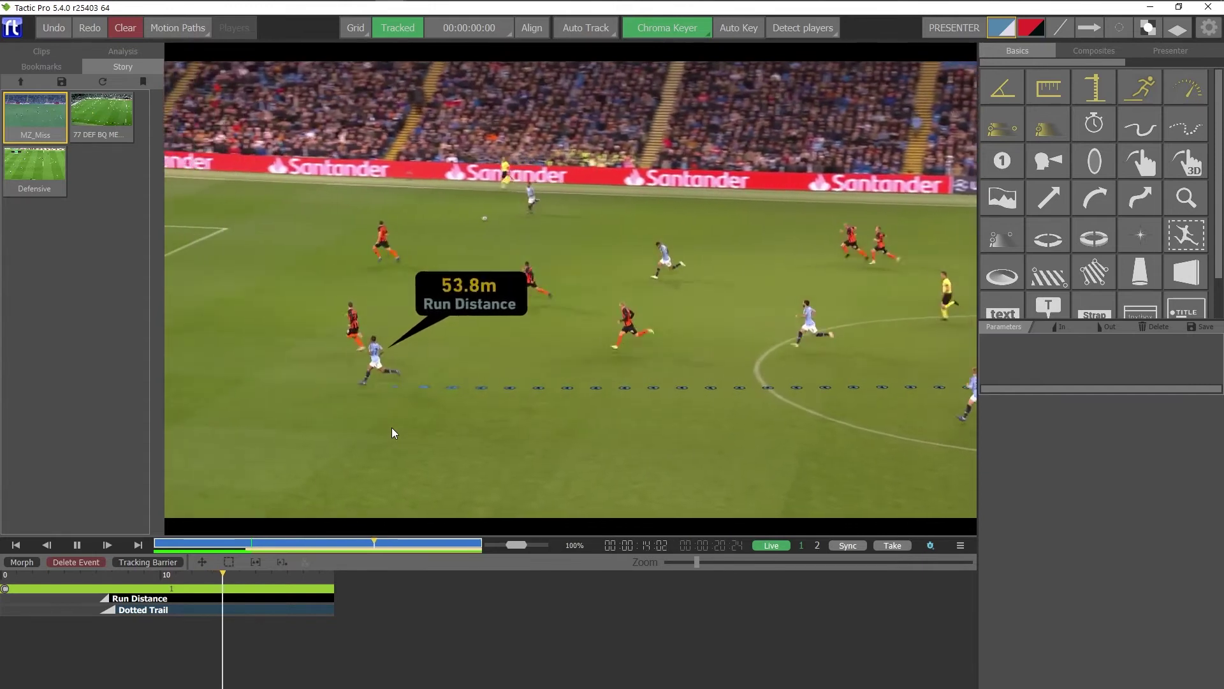
key("space")
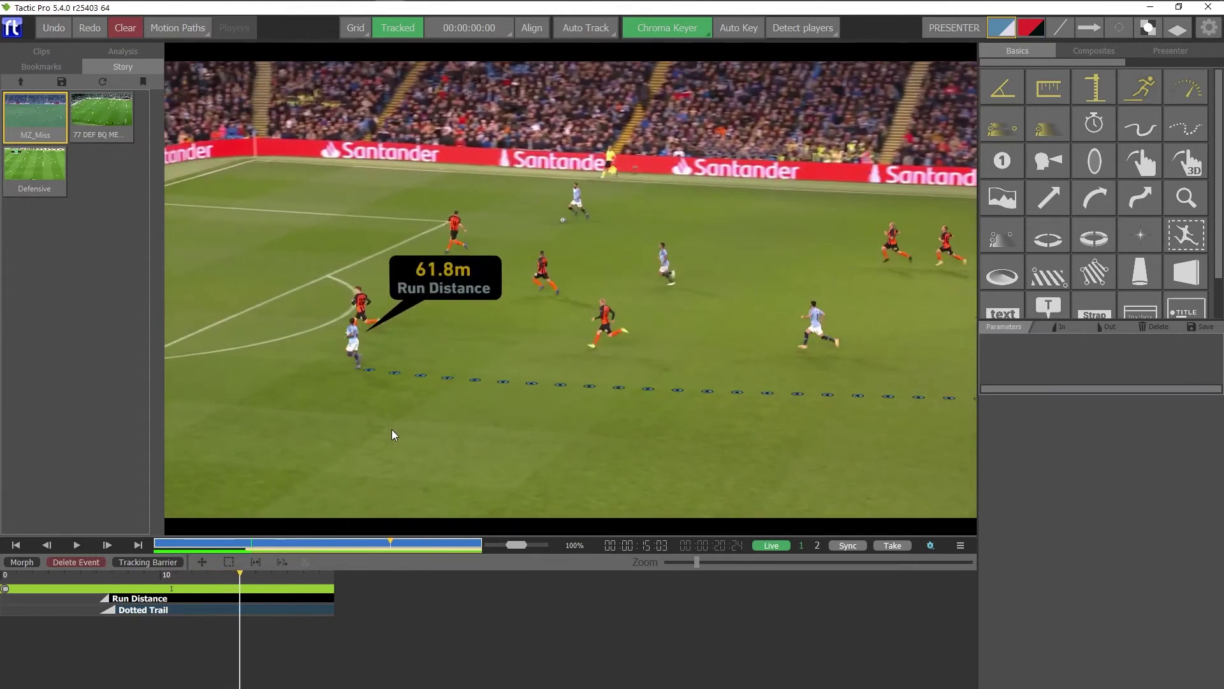
key("c")
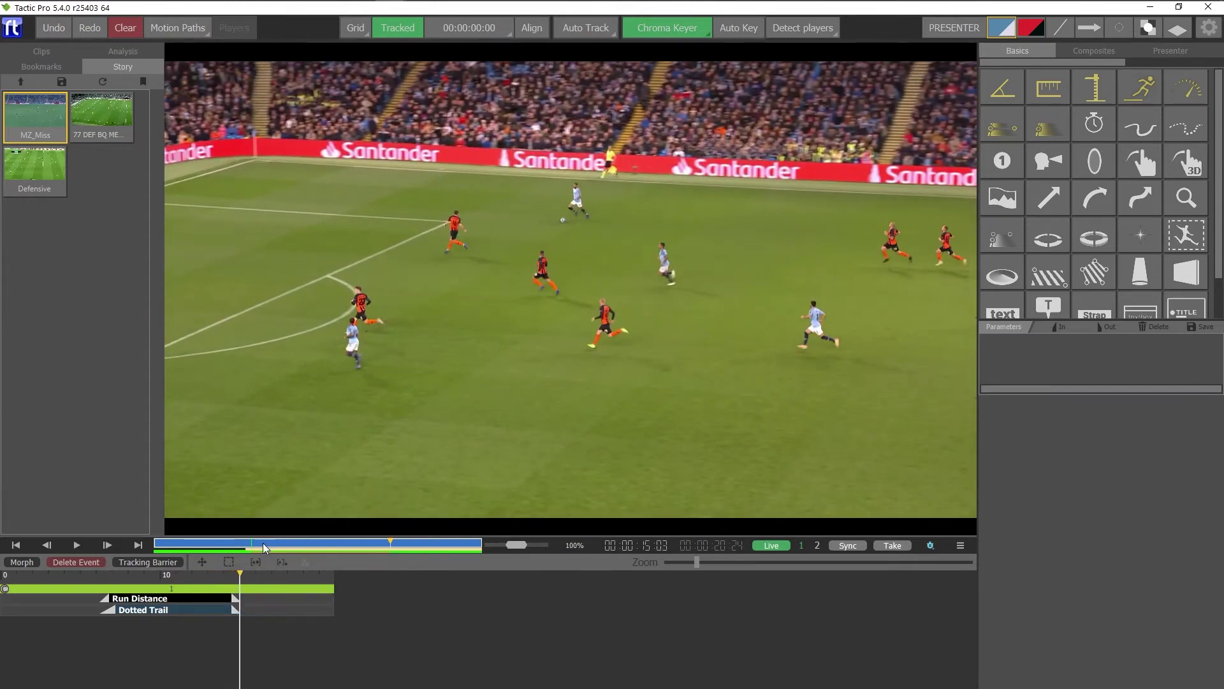
At 00:00:06:06, with motion paths shown, attach red Player Circle rings to the three tracked orange-and-black players surrounding the light-blue runner
left_click_drag(263, 542, 262, 546)
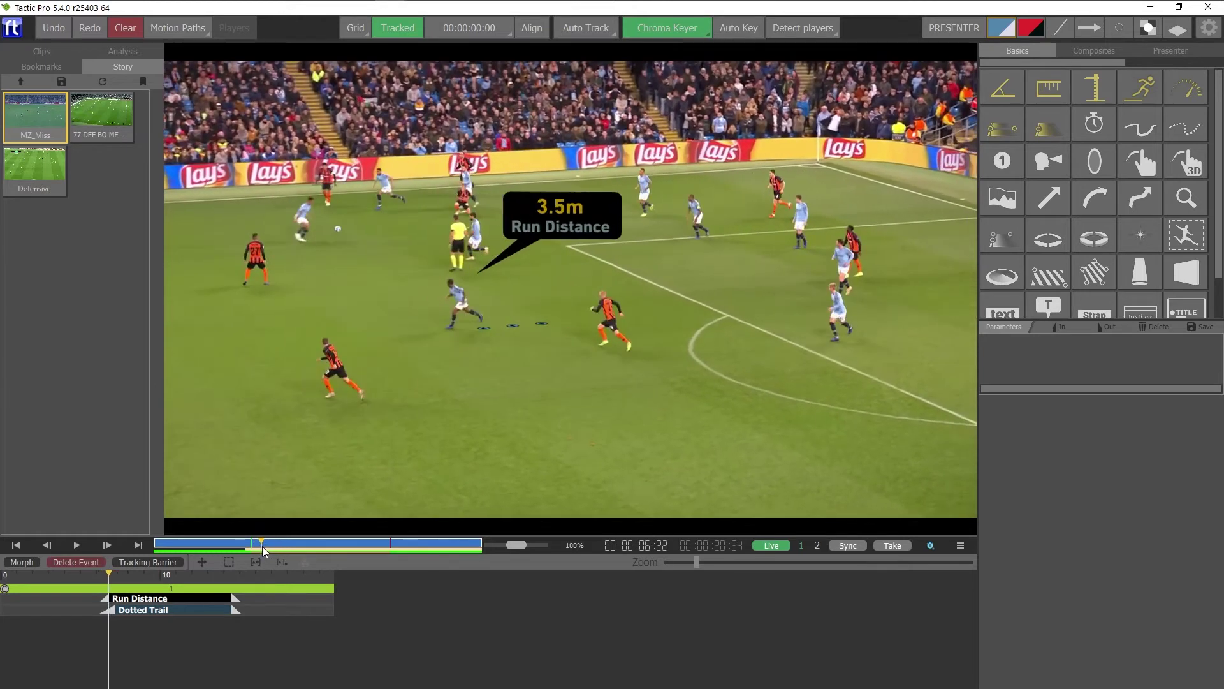
key("Up")
key("m")
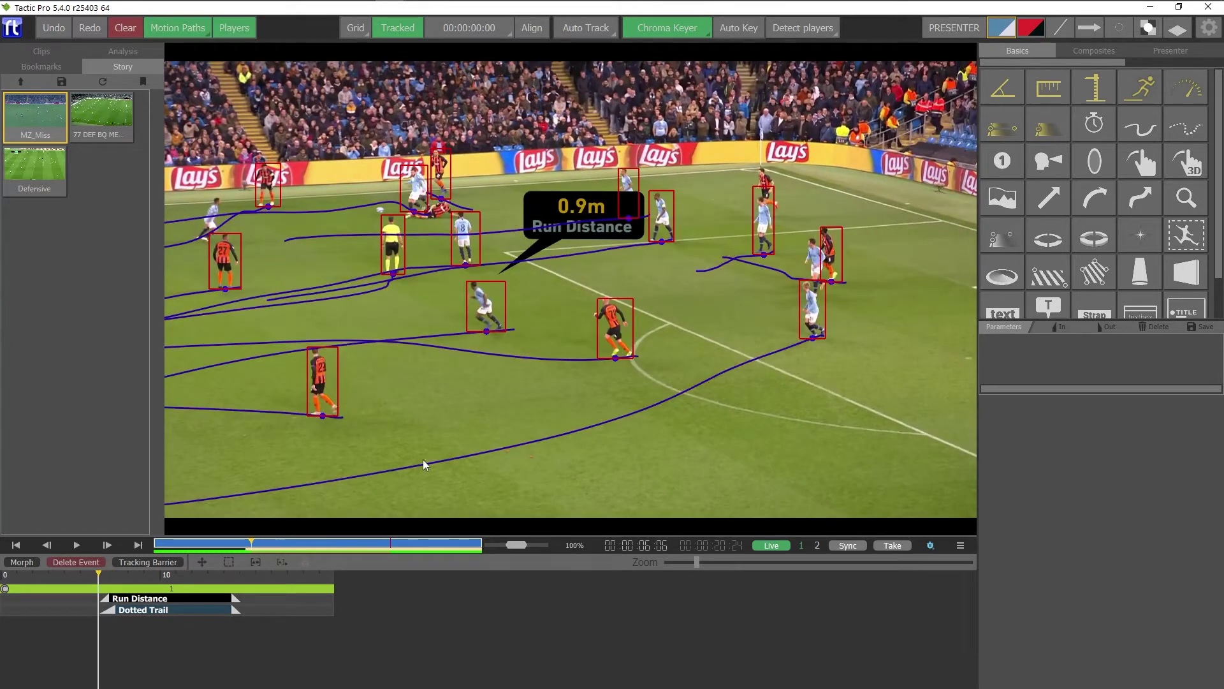
left_click(1046, 239)
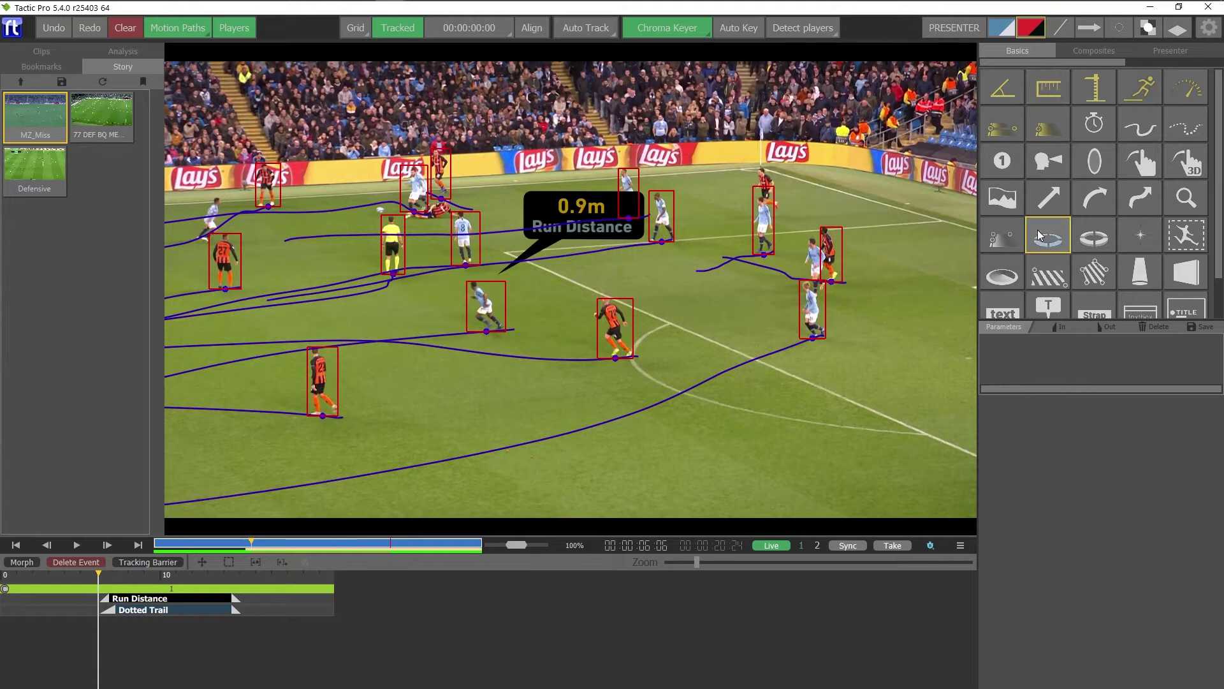
left_click(637, 328)
left_click(622, 335)
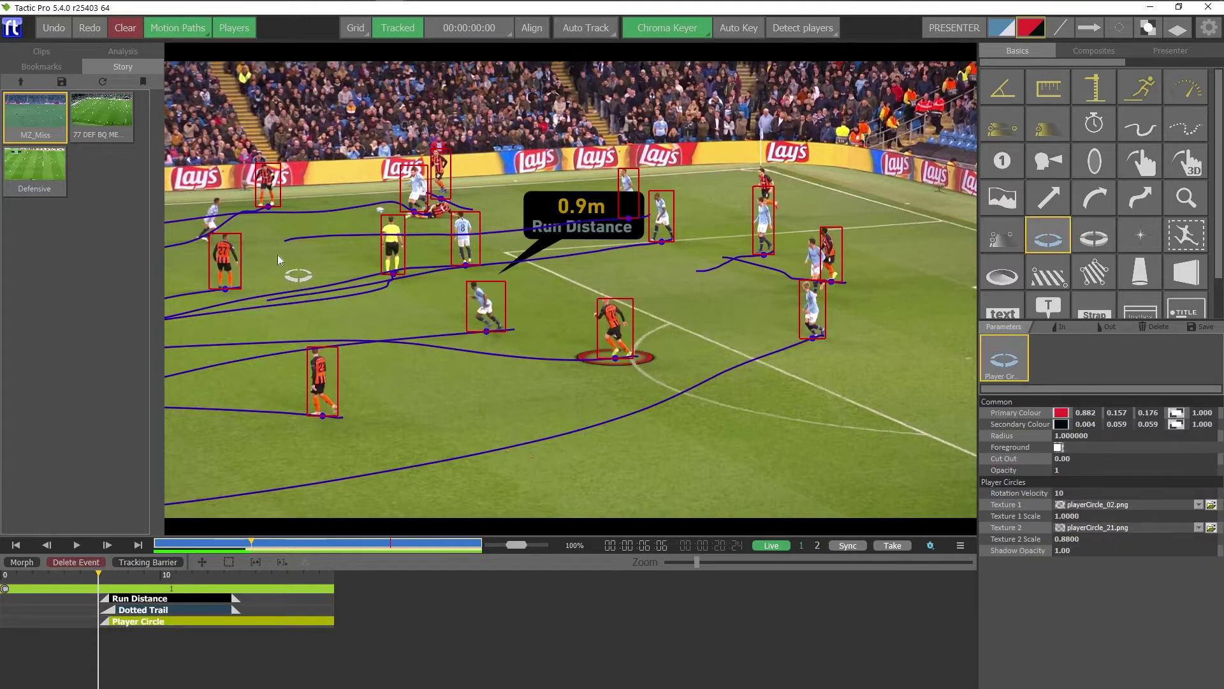
left_click(329, 375)
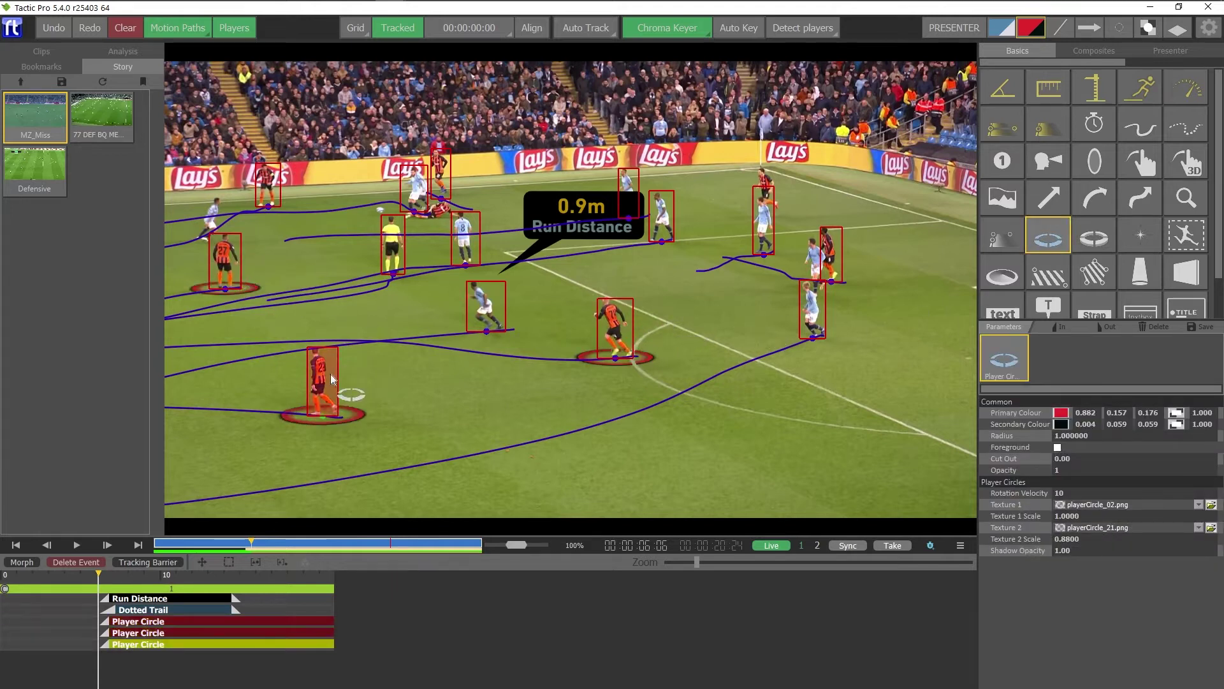
At 00:00:09:05, draw a red three-point Region Multi-Click around the running light-blue player and show the motion paths
key("space")
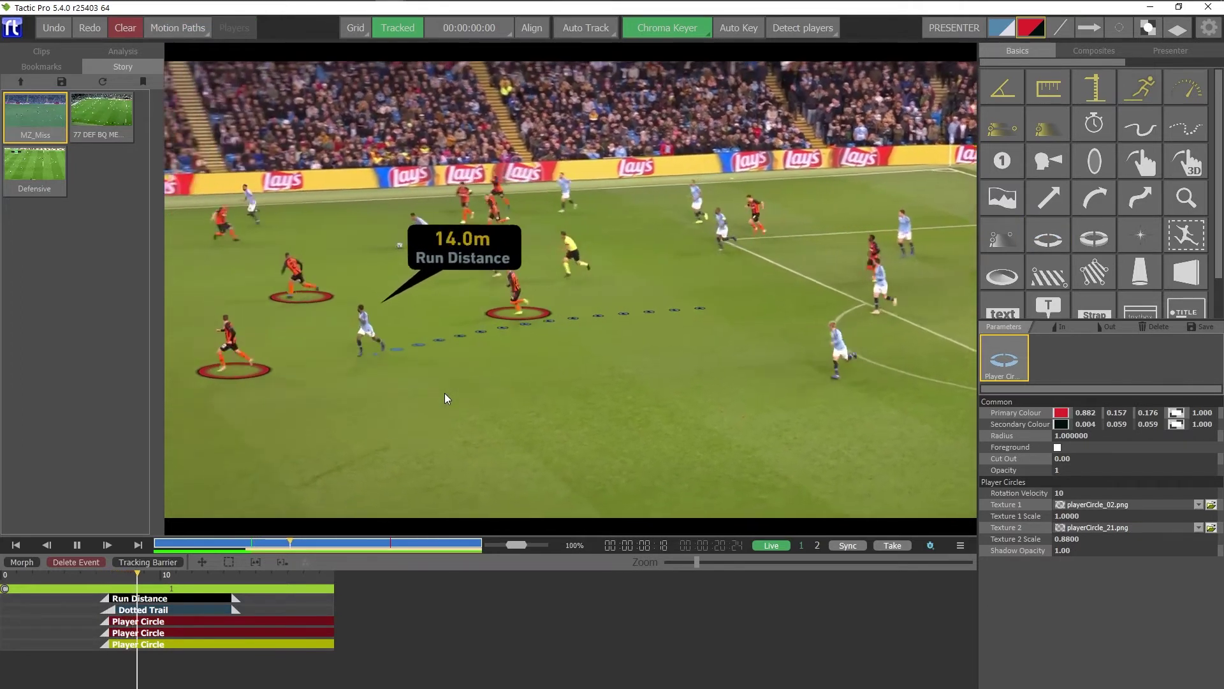
key("space")
left_click(1094, 272)
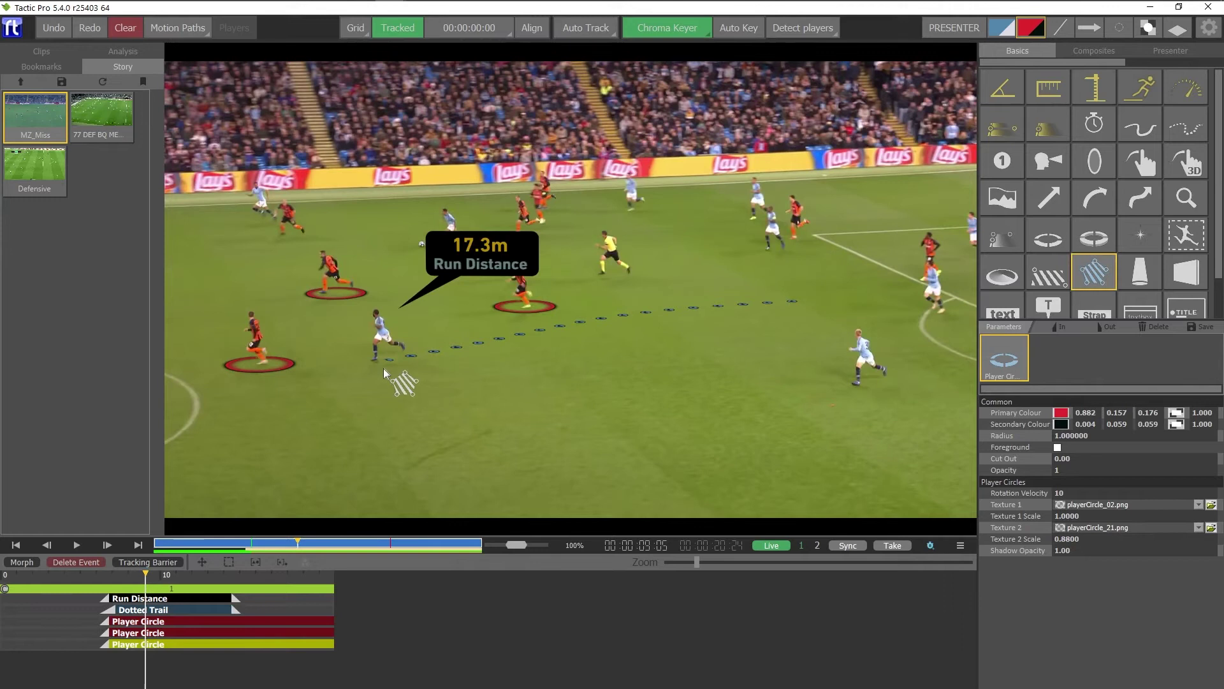
left_click(324, 350)
left_click(432, 320)
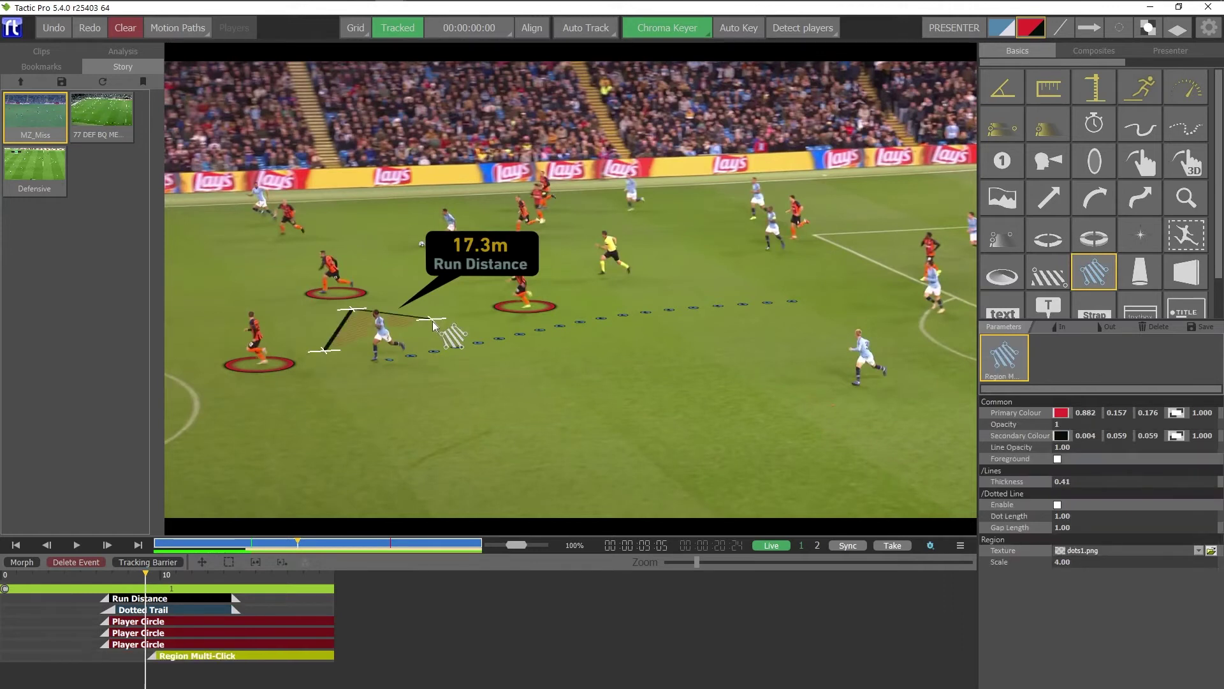
right_click(433, 322)
key("m")
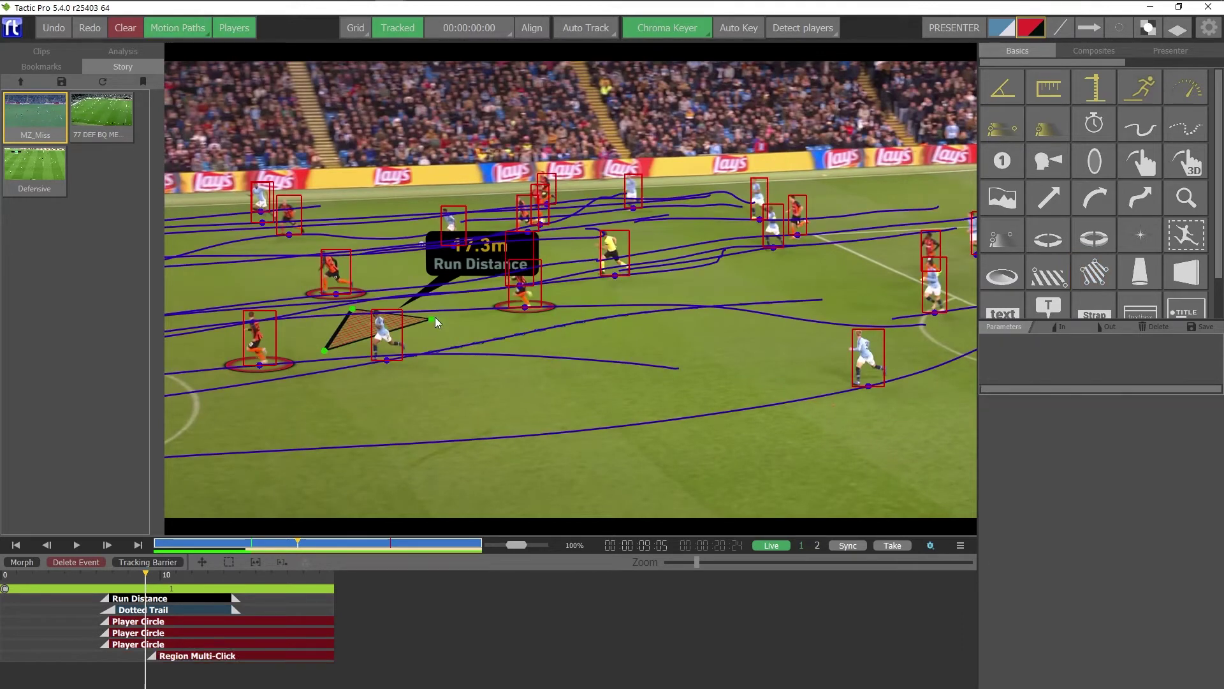
Attach the region's three corners to the ringed orange-and-black players and end the region and rings where the Run Distance graphic ends
mouse_move(433, 318)
left_mouse_down()
mouse_move(505, 319)
mouse_move(531, 305)
left_mouse_up()
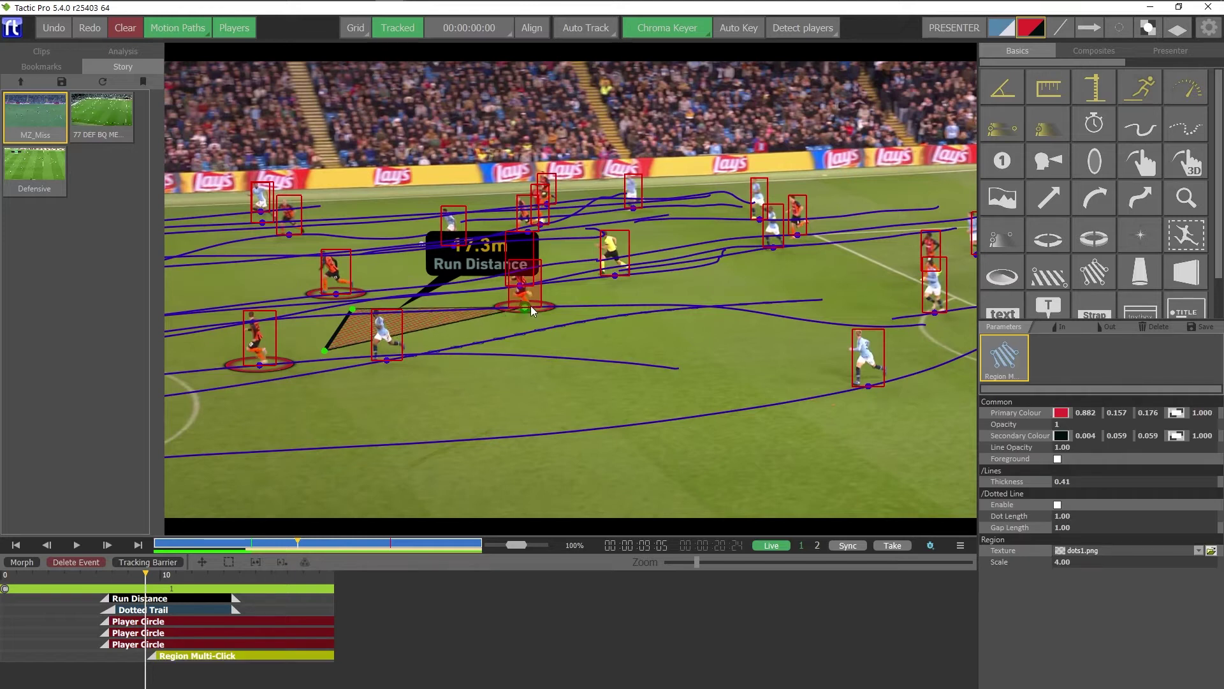
mouse_move(353, 308)
left_mouse_down()
mouse_move(356, 284)
mouse_move(337, 281)
left_mouse_up()
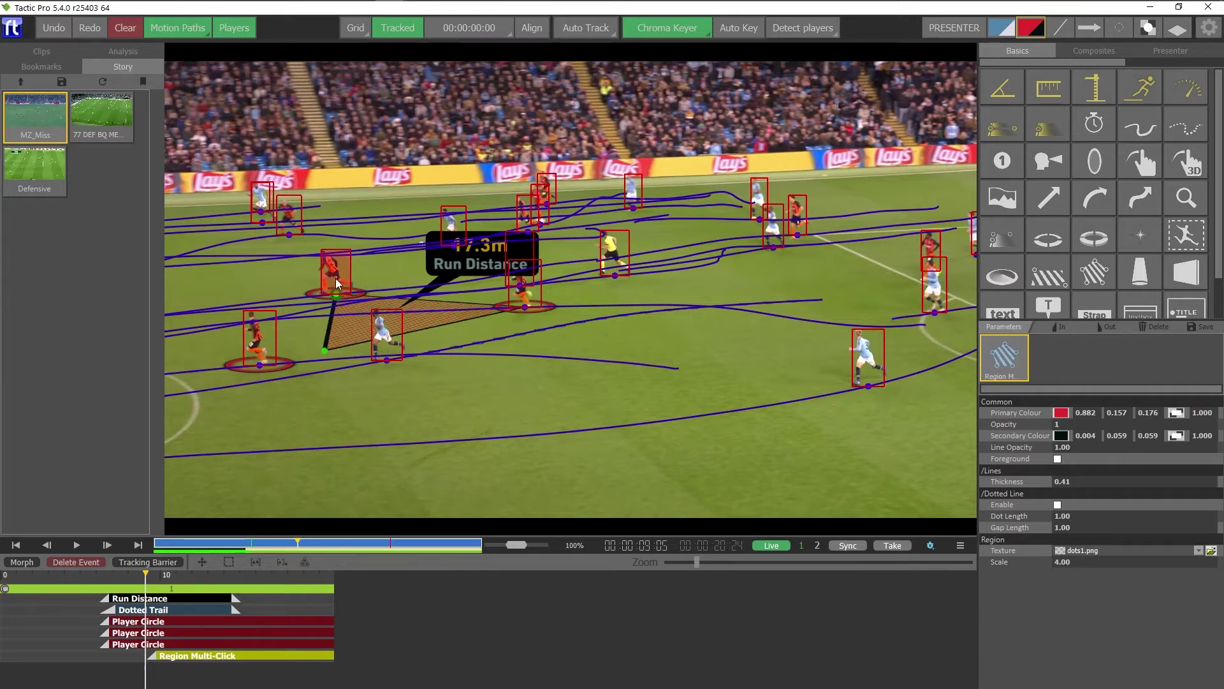
mouse_move(327, 350)
left_mouse_down()
mouse_move(268, 348)
mouse_move(262, 362)
left_mouse_up()
key("space")
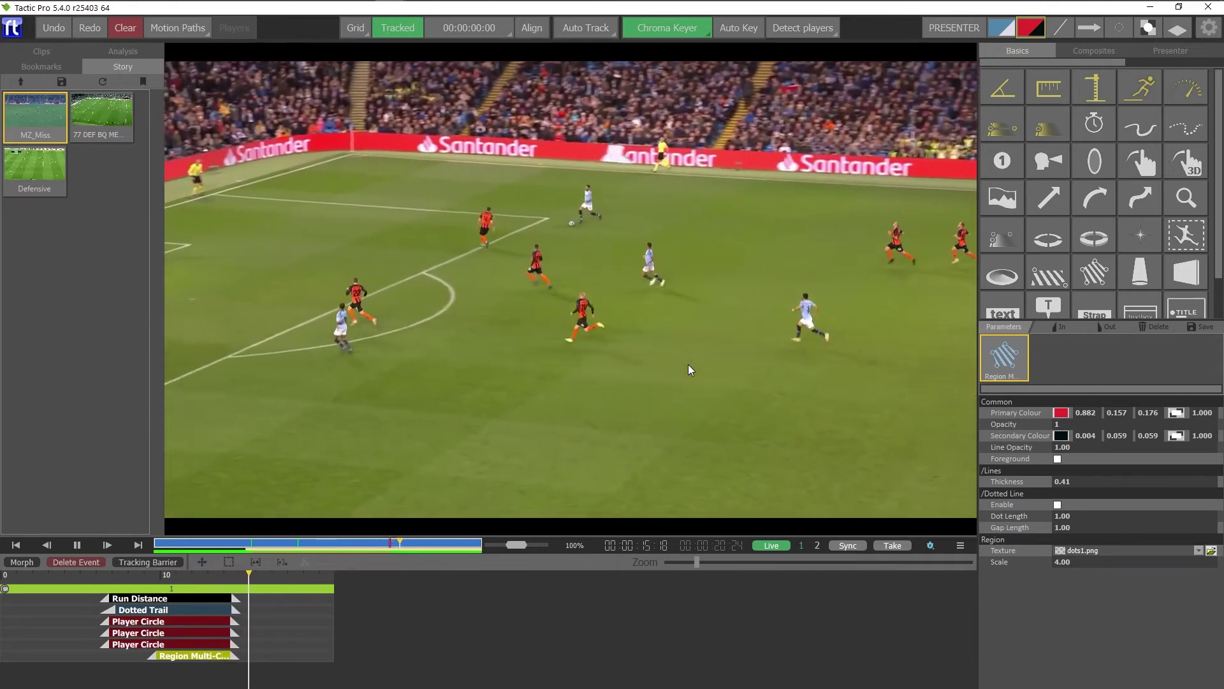
key("space")
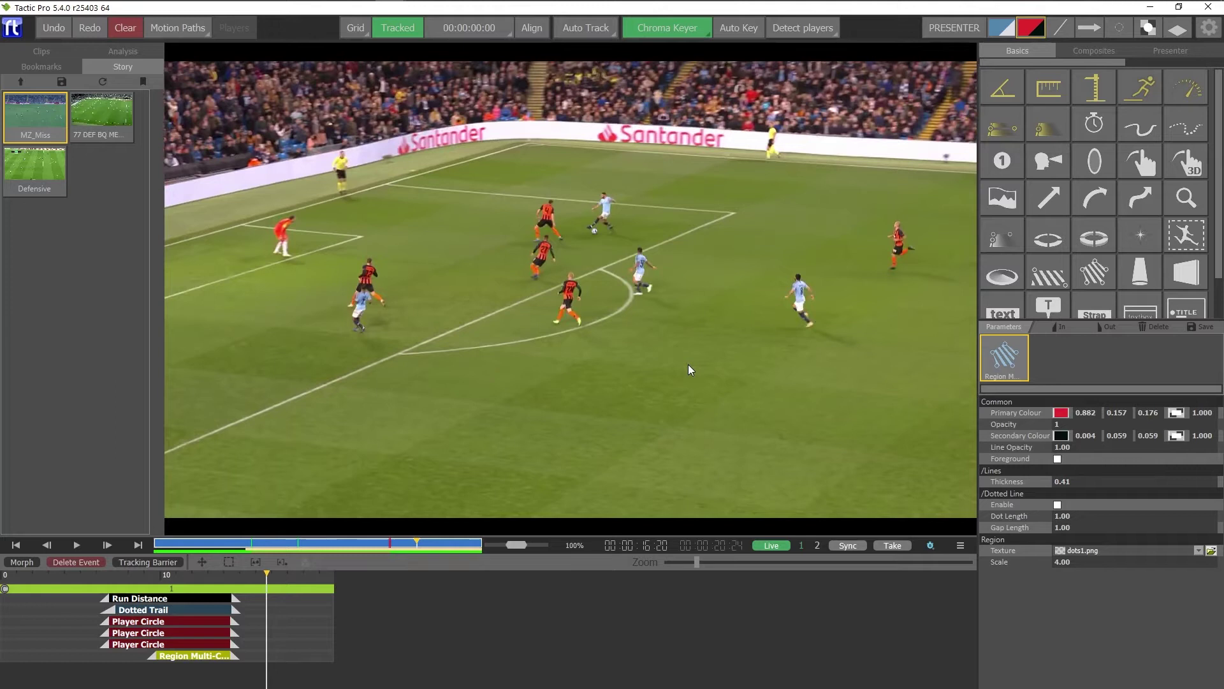
Open the second story clip, 77 DEF BQ ME..., and detect and track its players while playing the opening footage
left_click(91, 120)
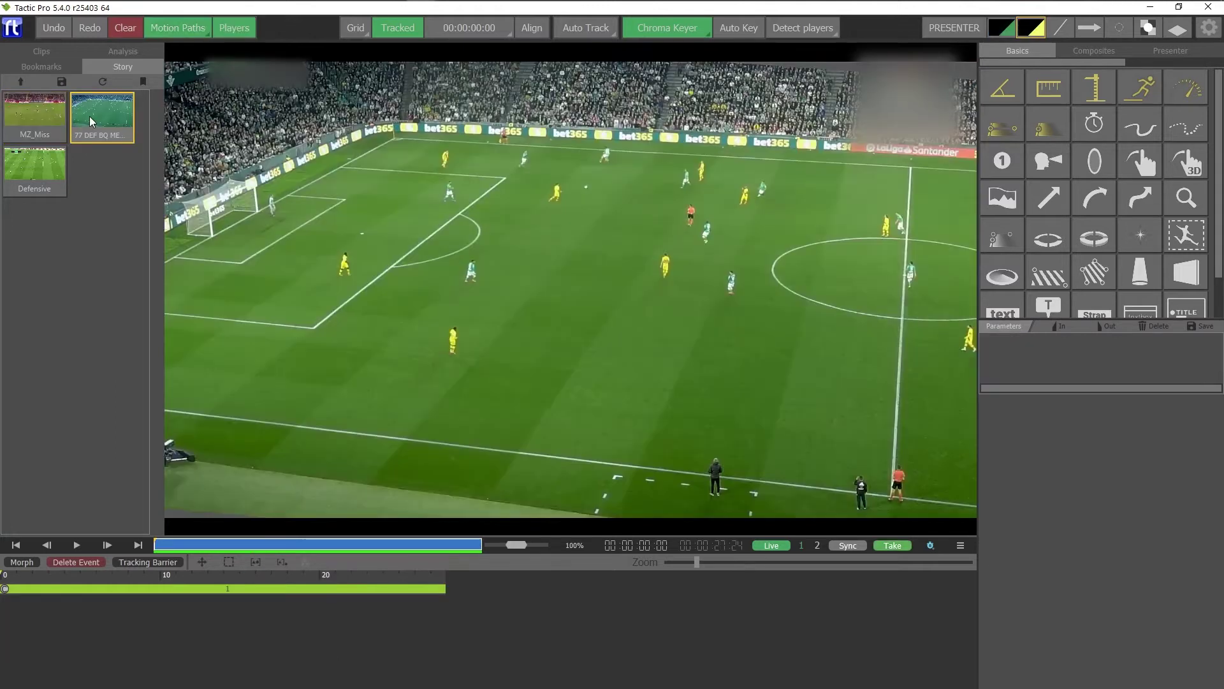
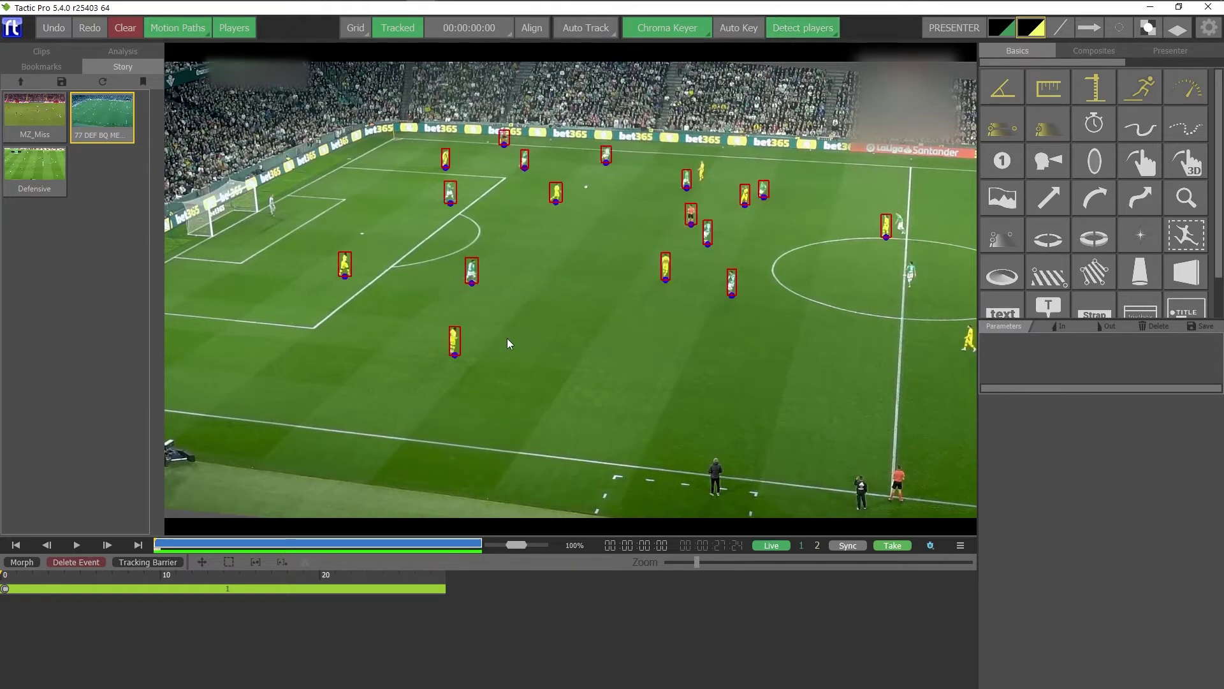
key("space")
key("space")
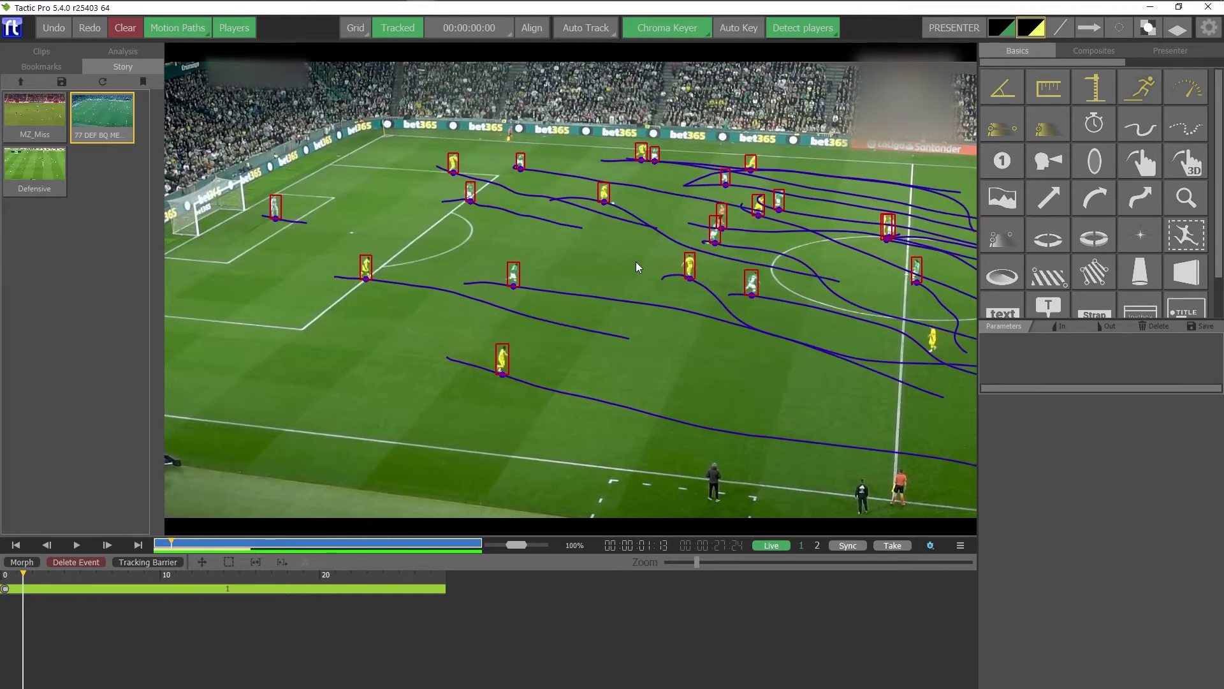
At 00:00:01:08, attach yellow Player Circle 3D rings to the four tracked yellow players nearest the halfway line, including both near the far touchline
key("Left")
key("Left")
key("Left")
key("Left")
key("Left")
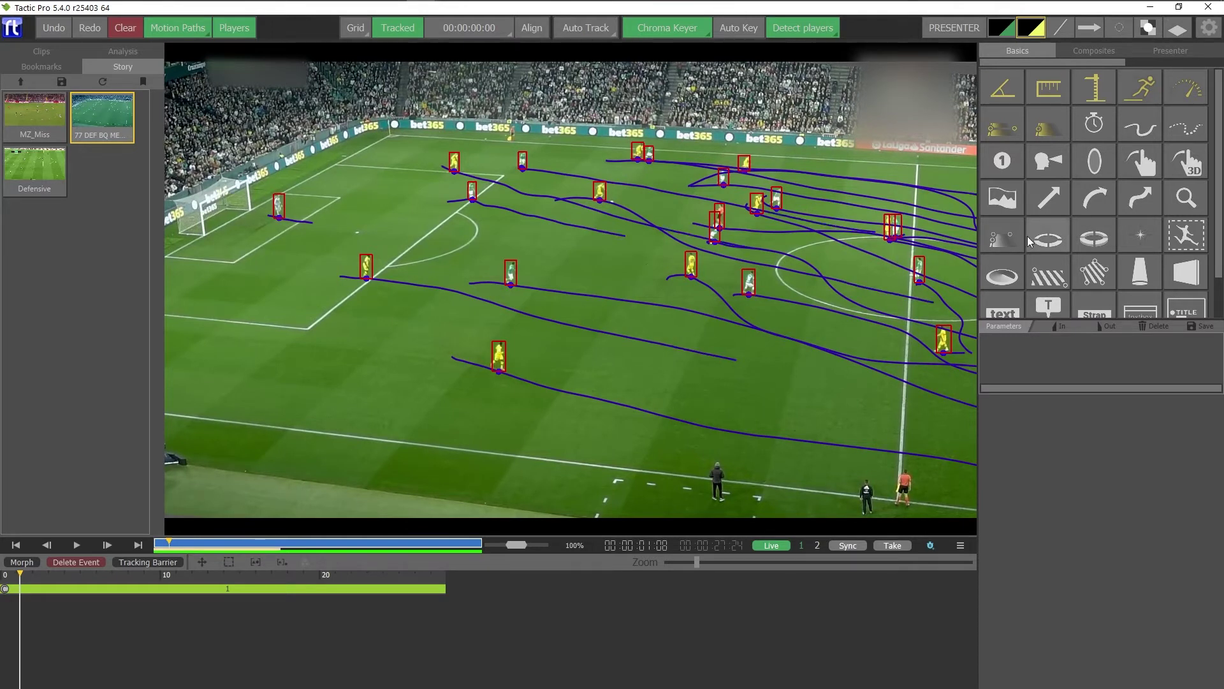
left_click(1095, 236)
left_click(925, 342)
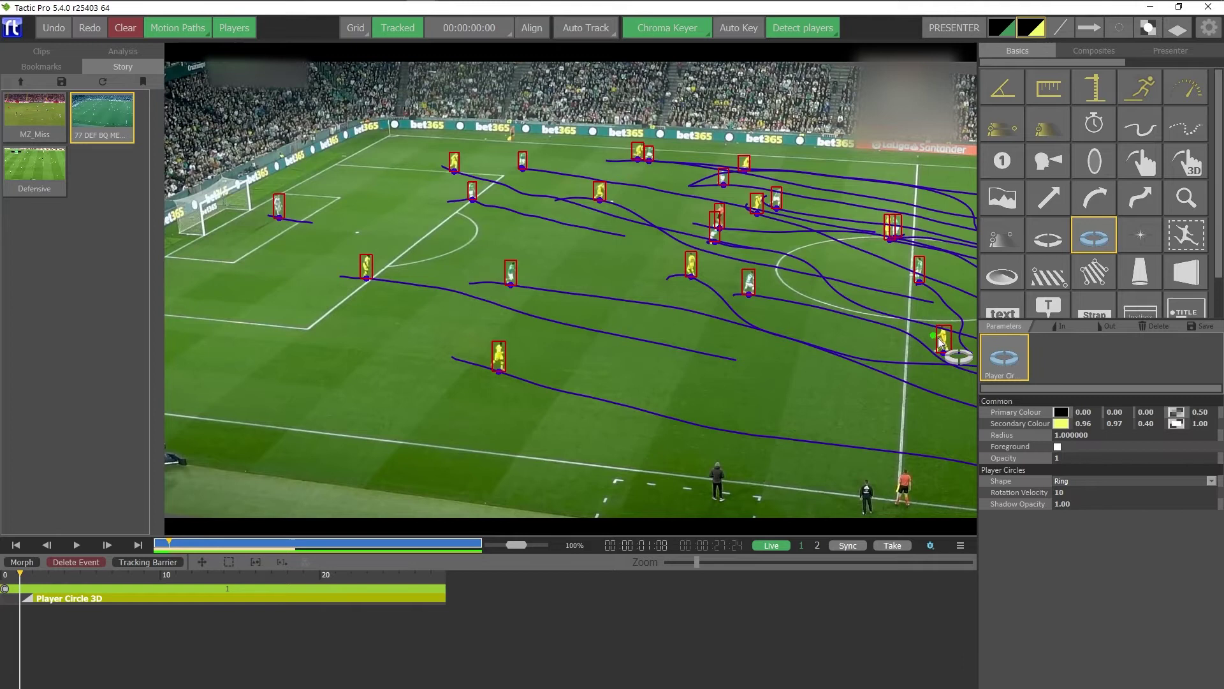
left_click(883, 234)
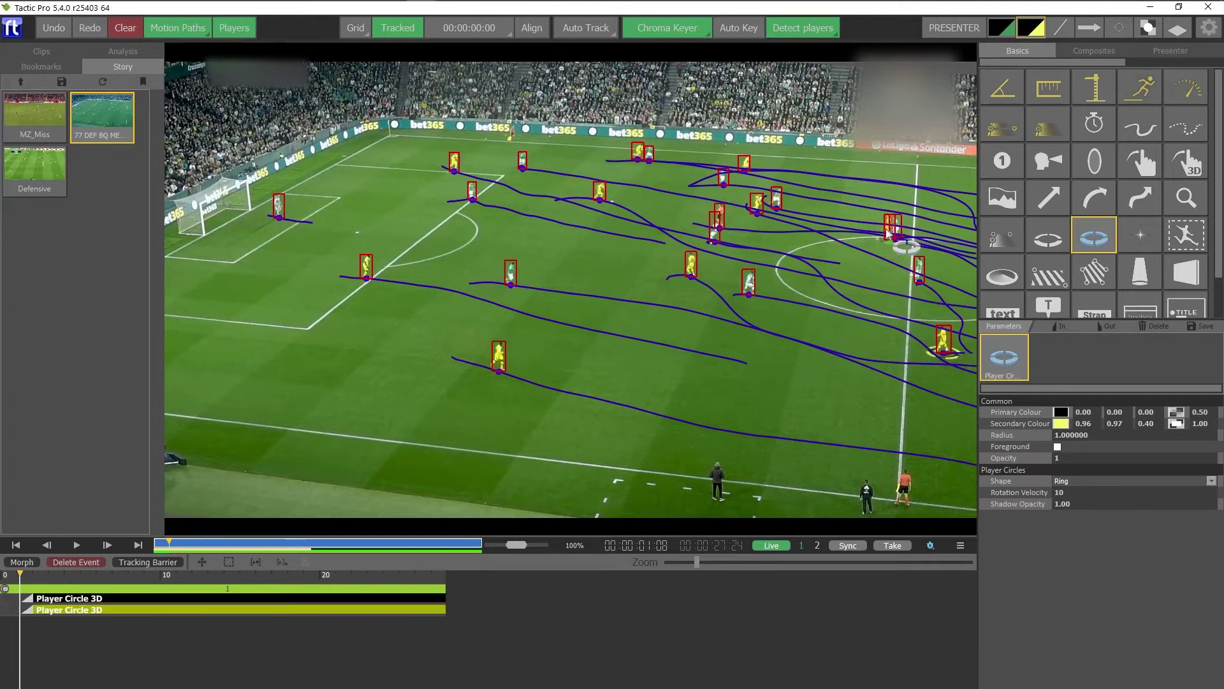
left_click(756, 164)
left_click(751, 187)
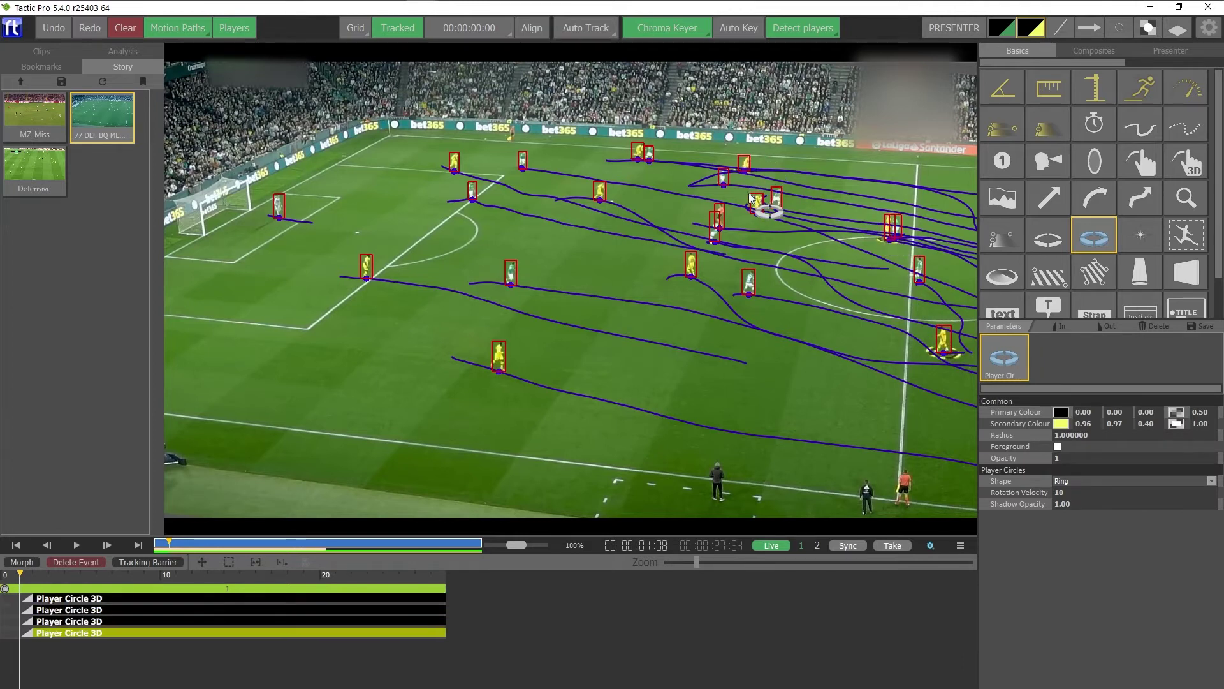
Attach yellow Player Circle 3D rings to the remaining yellow players, move the misplaced ring onto the nearest-side defender, and hide the motion paths
left_click(639, 159)
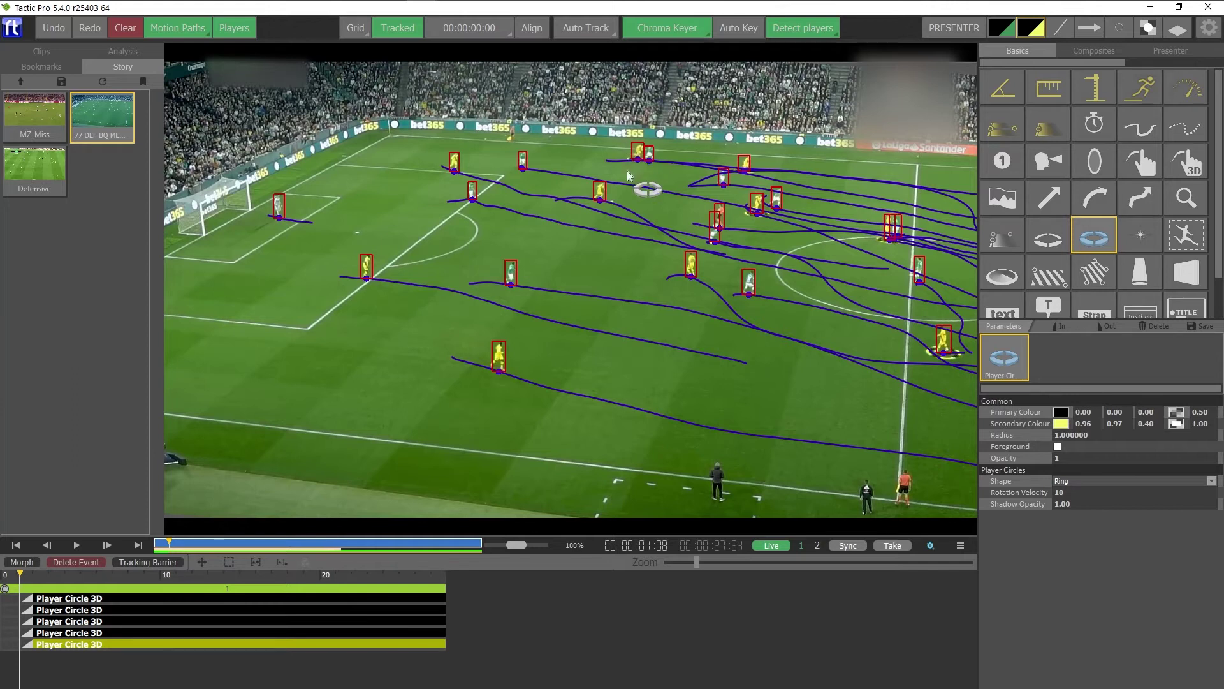
left_click(605, 194)
left_click(455, 167)
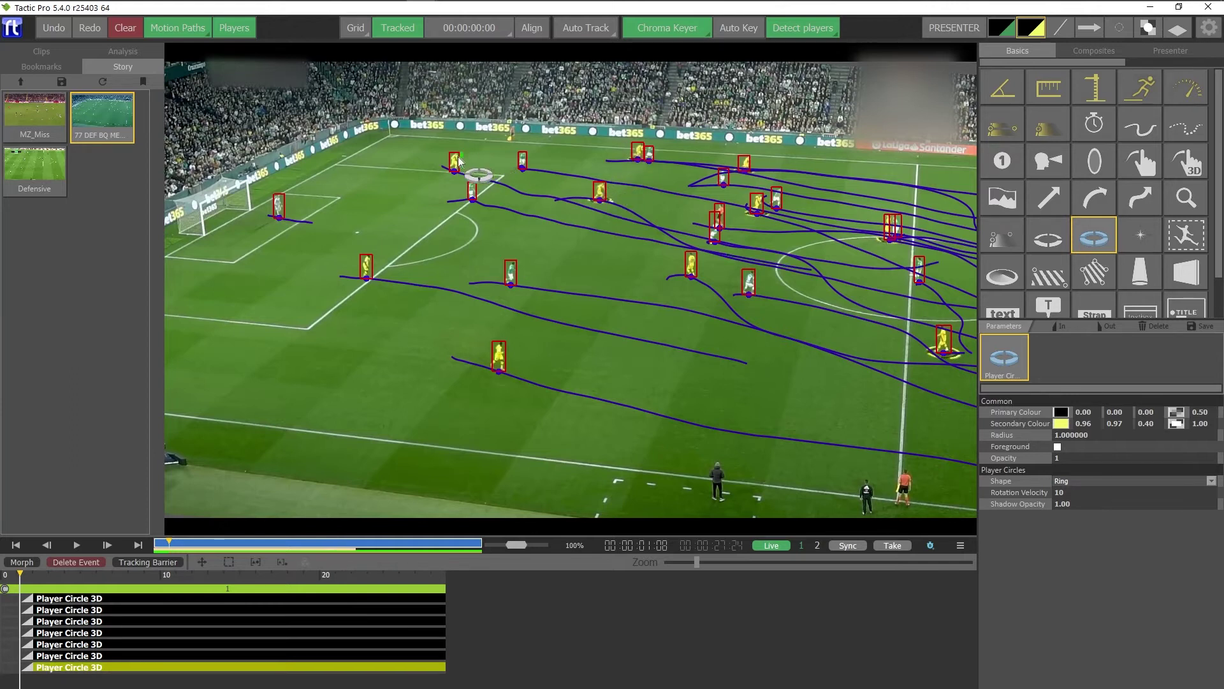
left_click(367, 267)
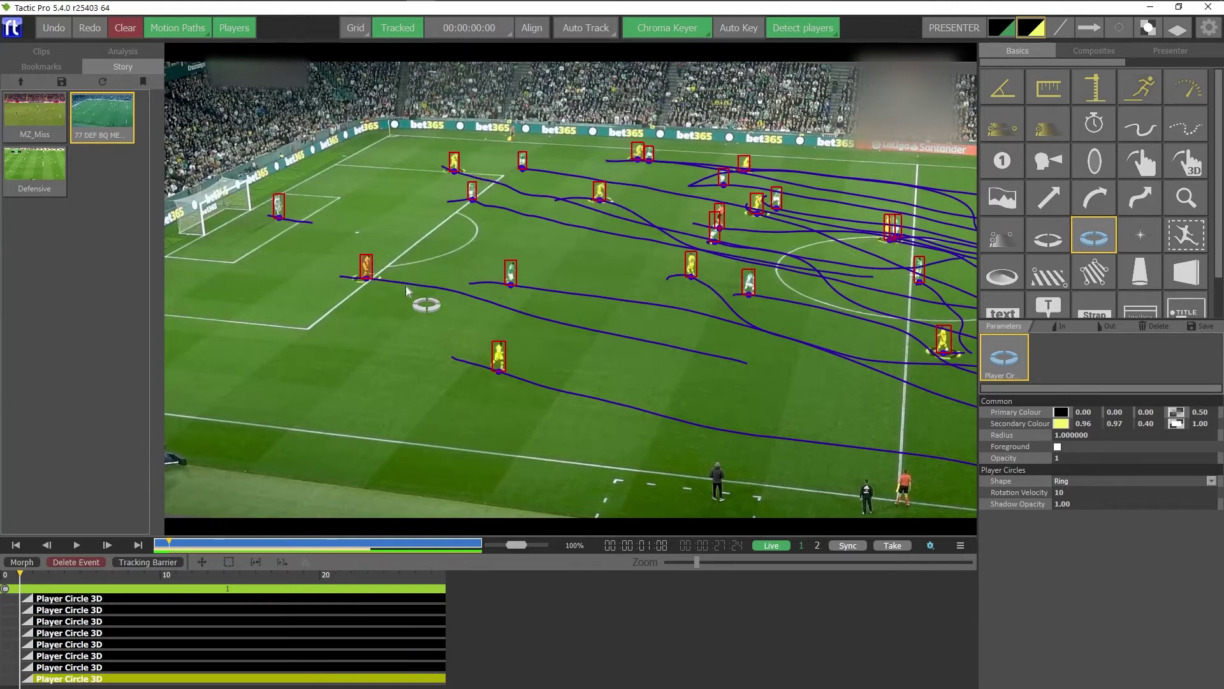
left_click(496, 351)
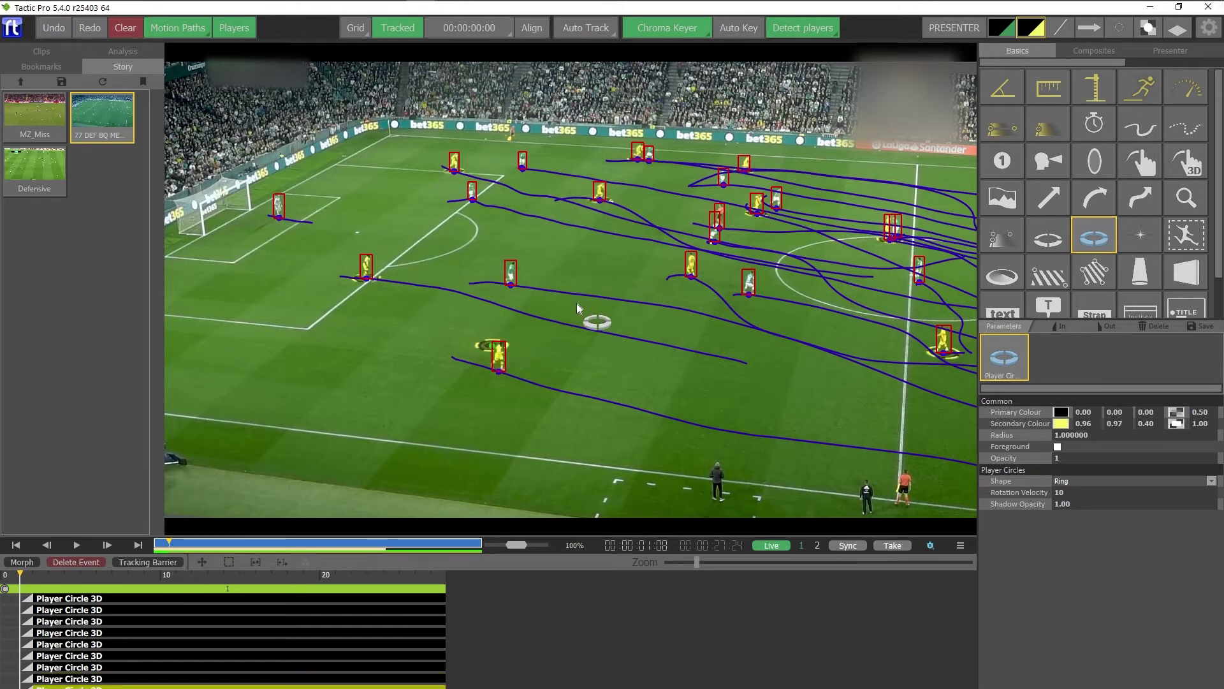
key("Escape")
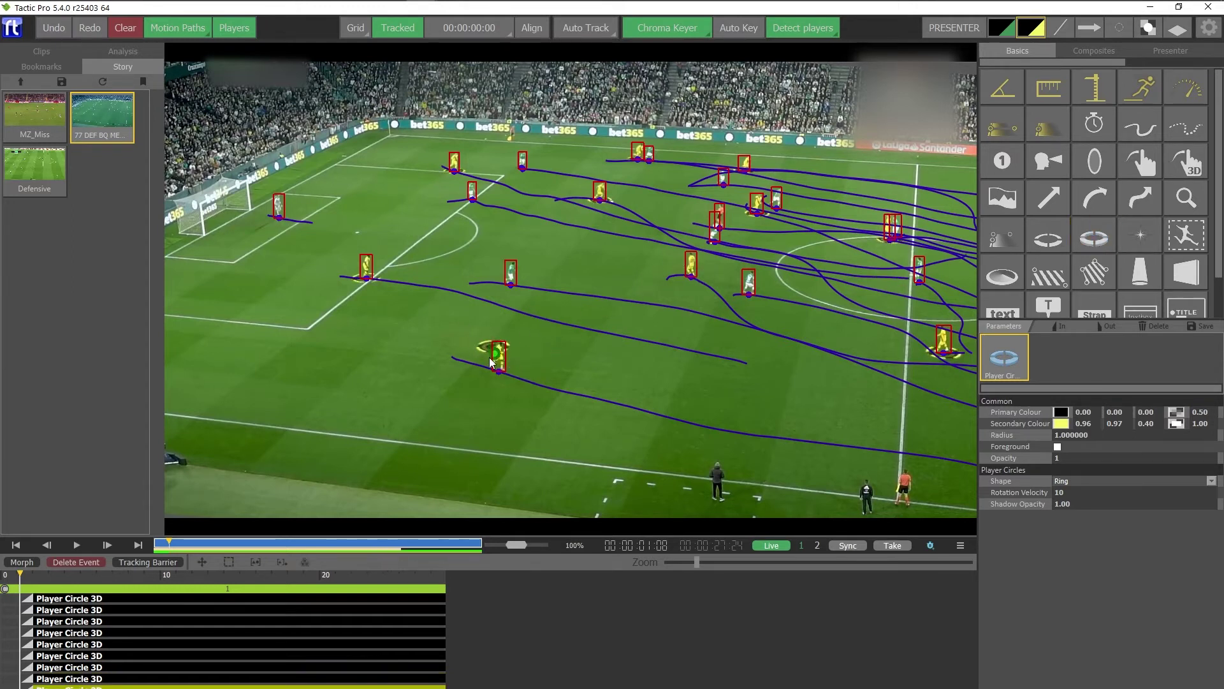
left_click(681, 265)
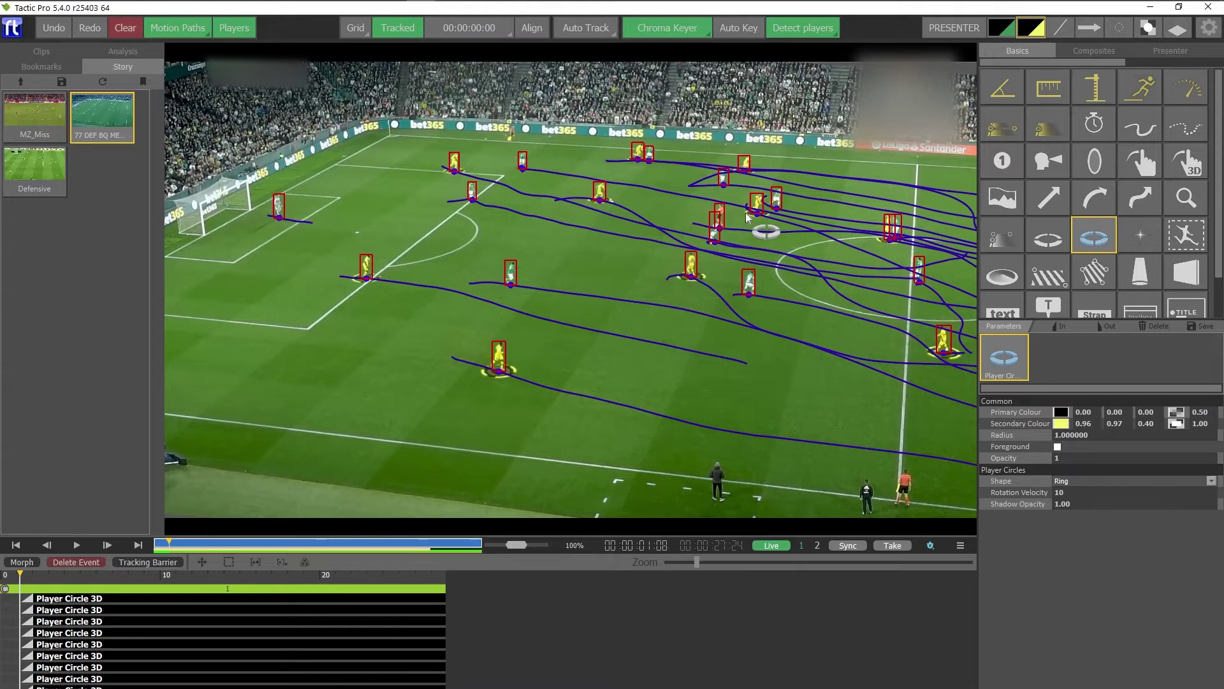
key("m")
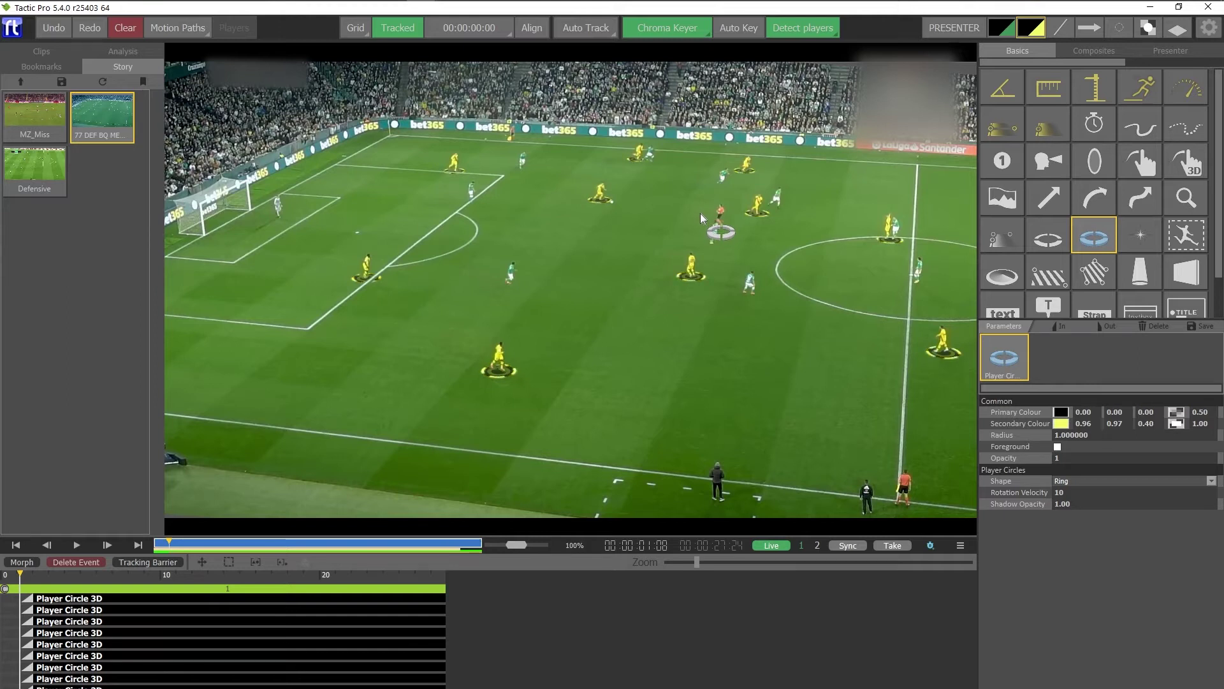
Attach green Player Circle 3D rings to the tracked green-and-white players at 00:00:01:08
key("p")
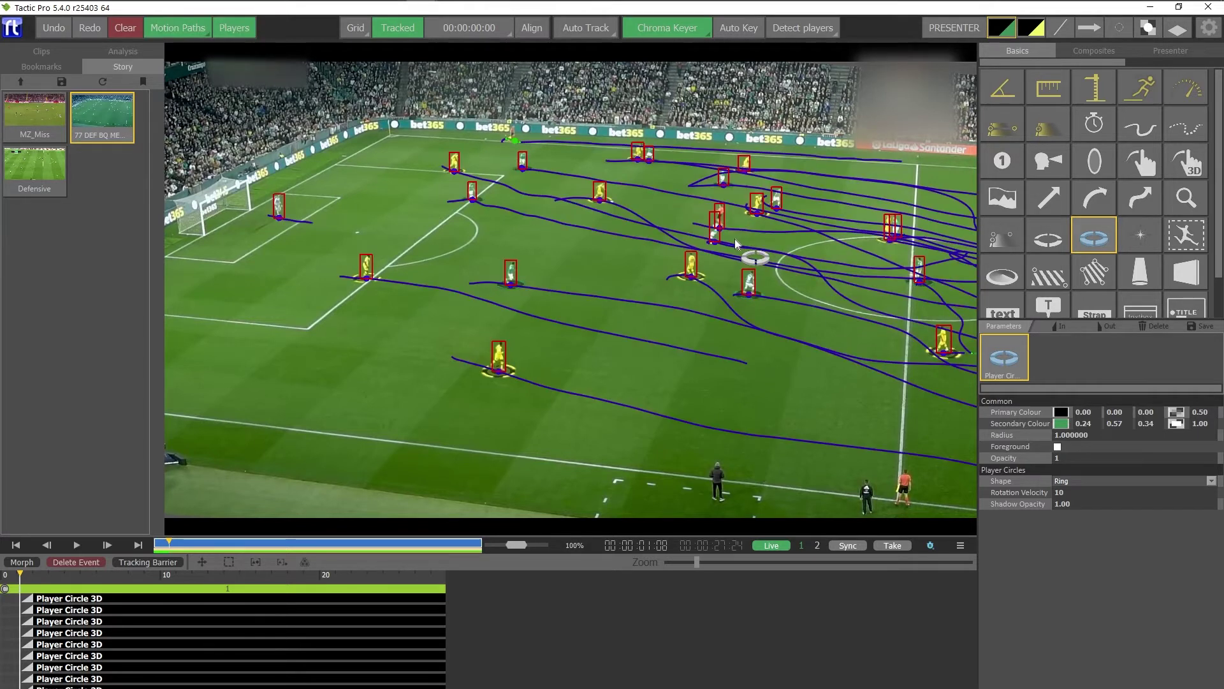
left_click(781, 203)
right_click(799, 201)
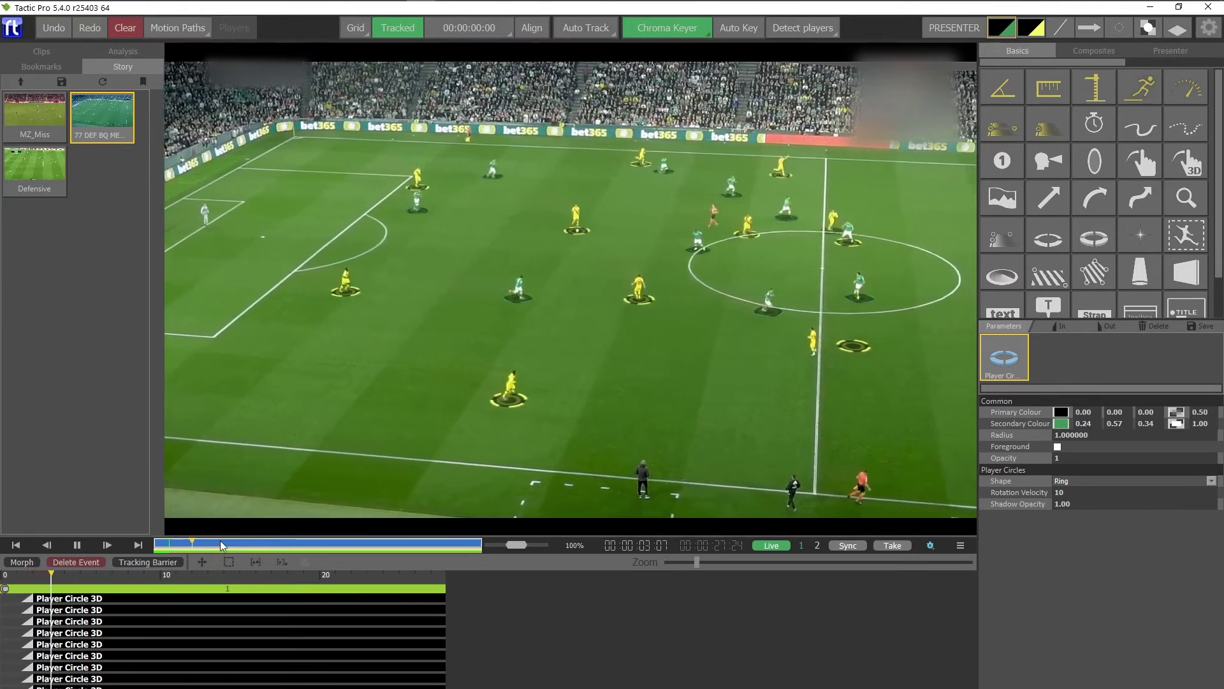
End all Player Circle 3D graphics at 00:00:20:03 and play the footage from 00:00:18:14 to check their ending
left_click_drag(241, 545, 390, 549)
key("o")
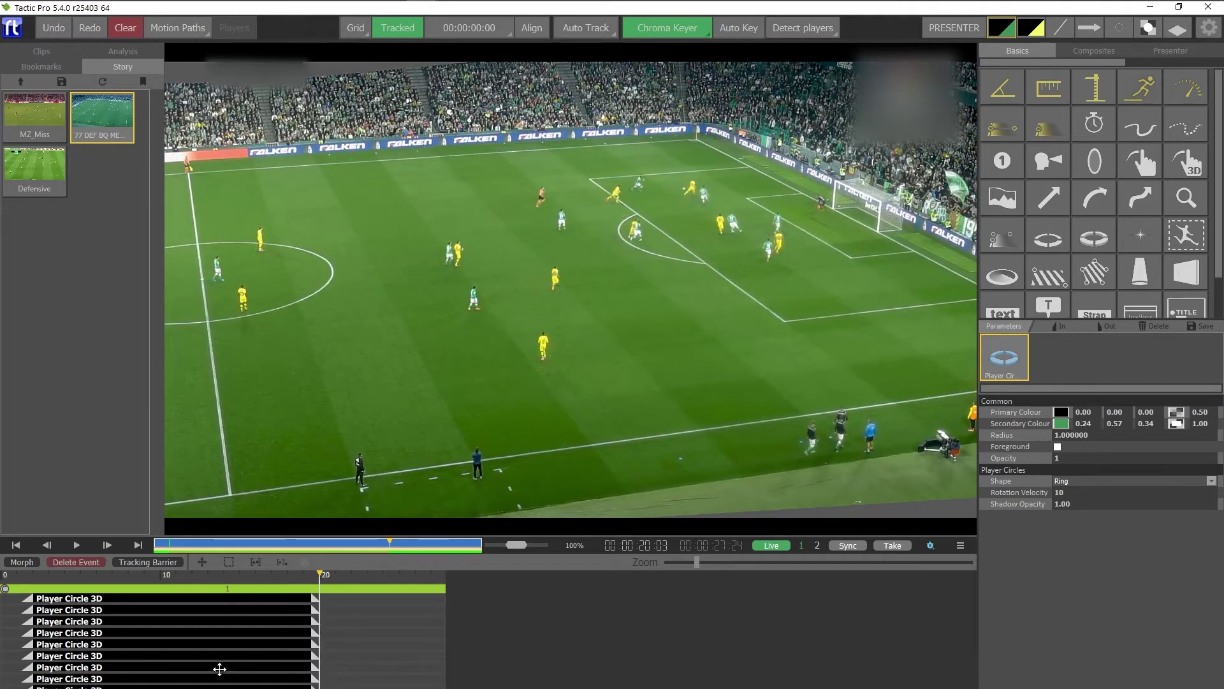
left_click(295, 578)
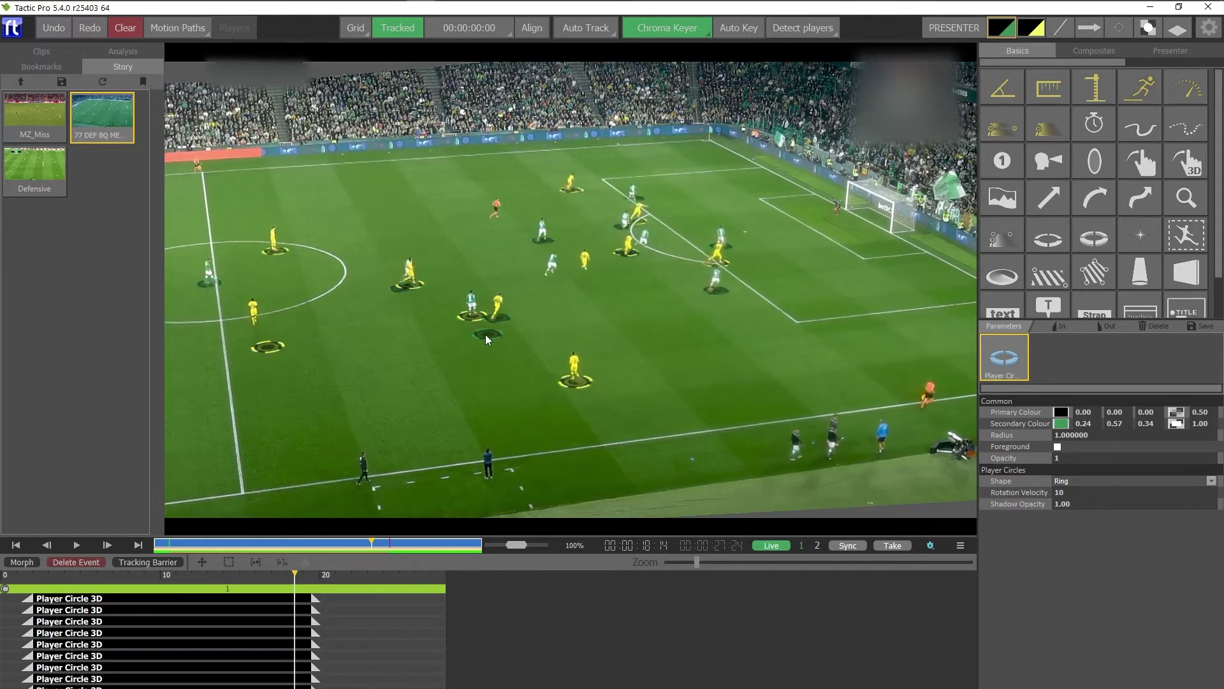
key("space")
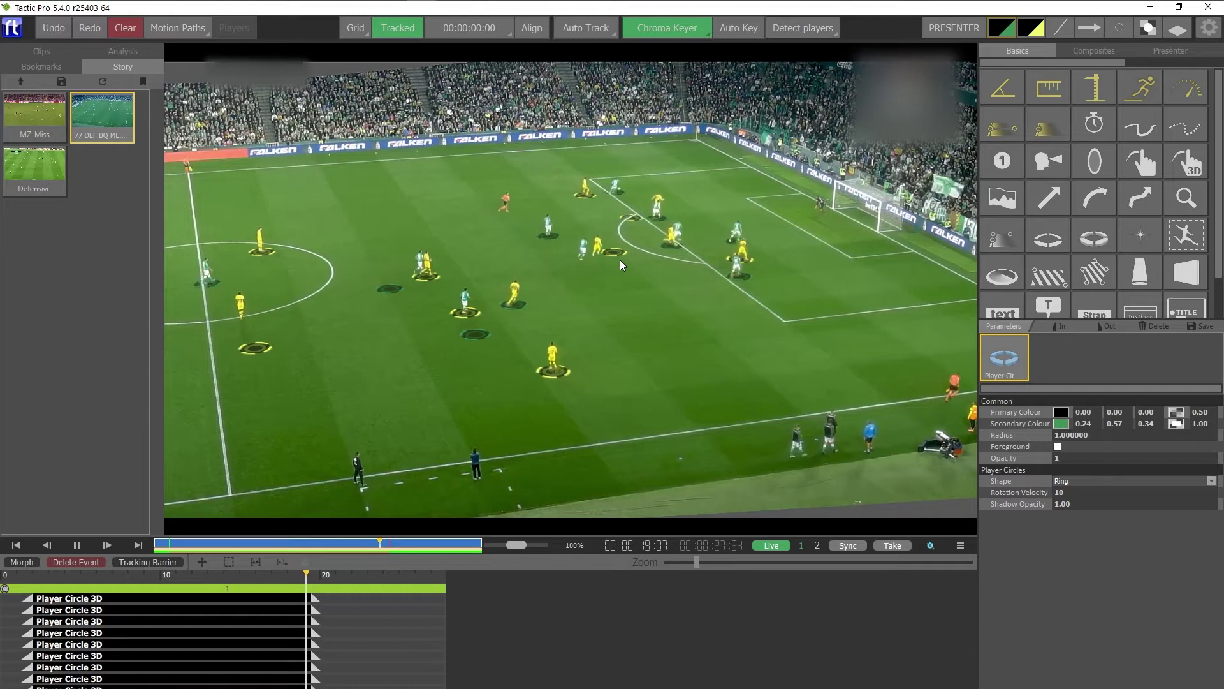
key("space")
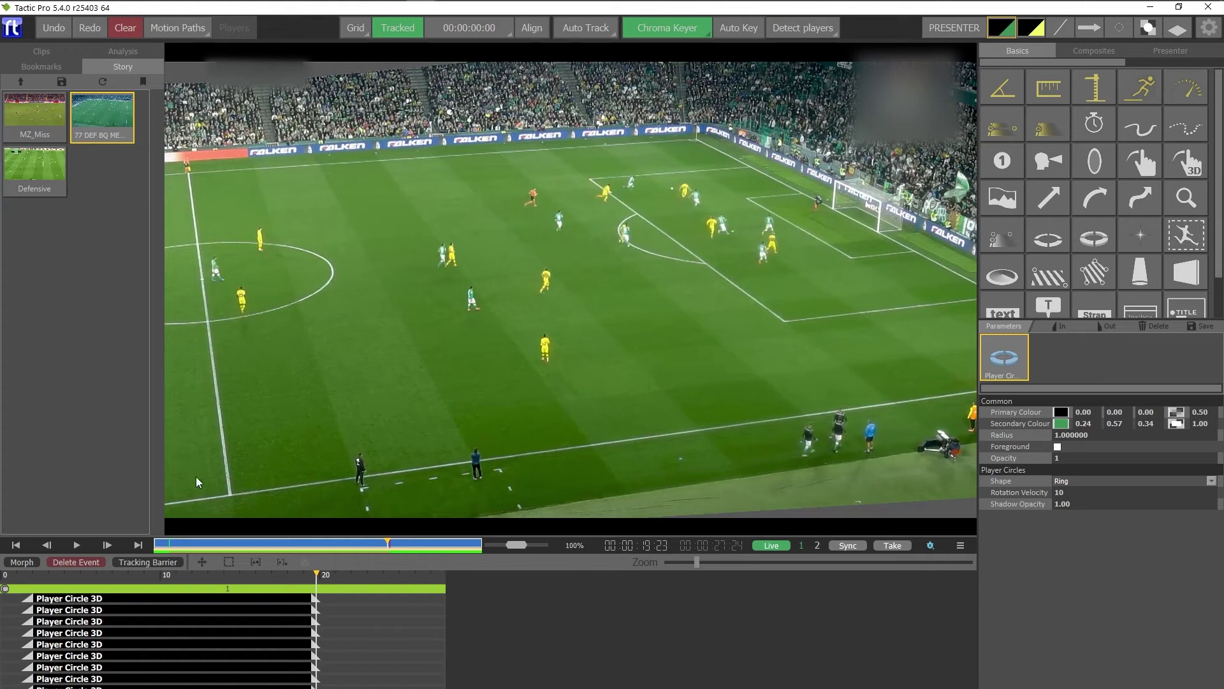
Return to the start of the Player Circle 3D graphics and play the footage to check how the rings follow the players
left_click_drag(94, 575, 33, 577)
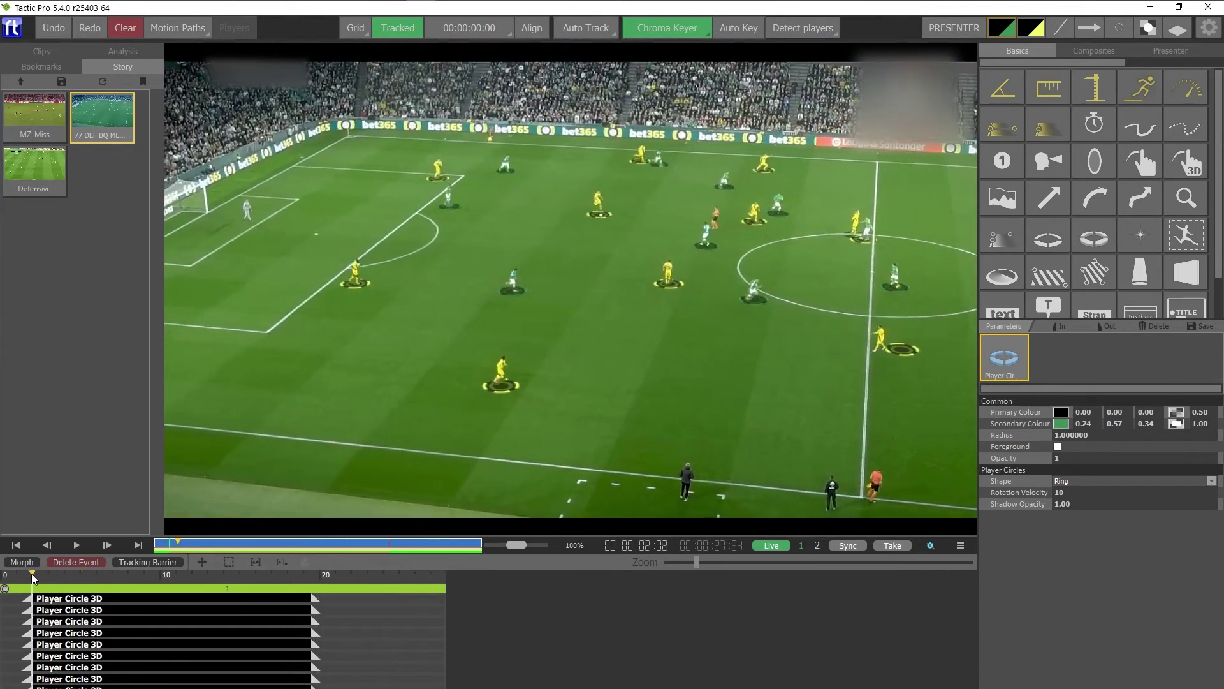
key("space")
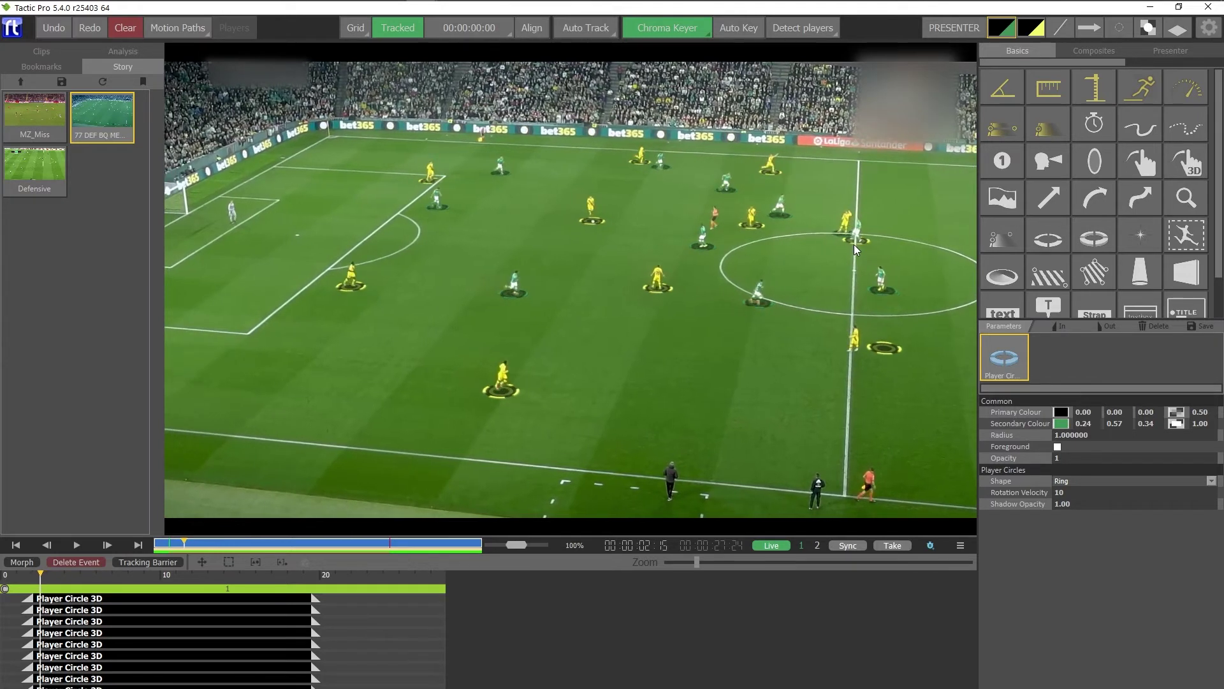
key("Left")
key("Left")
key("Left")
key("Left")
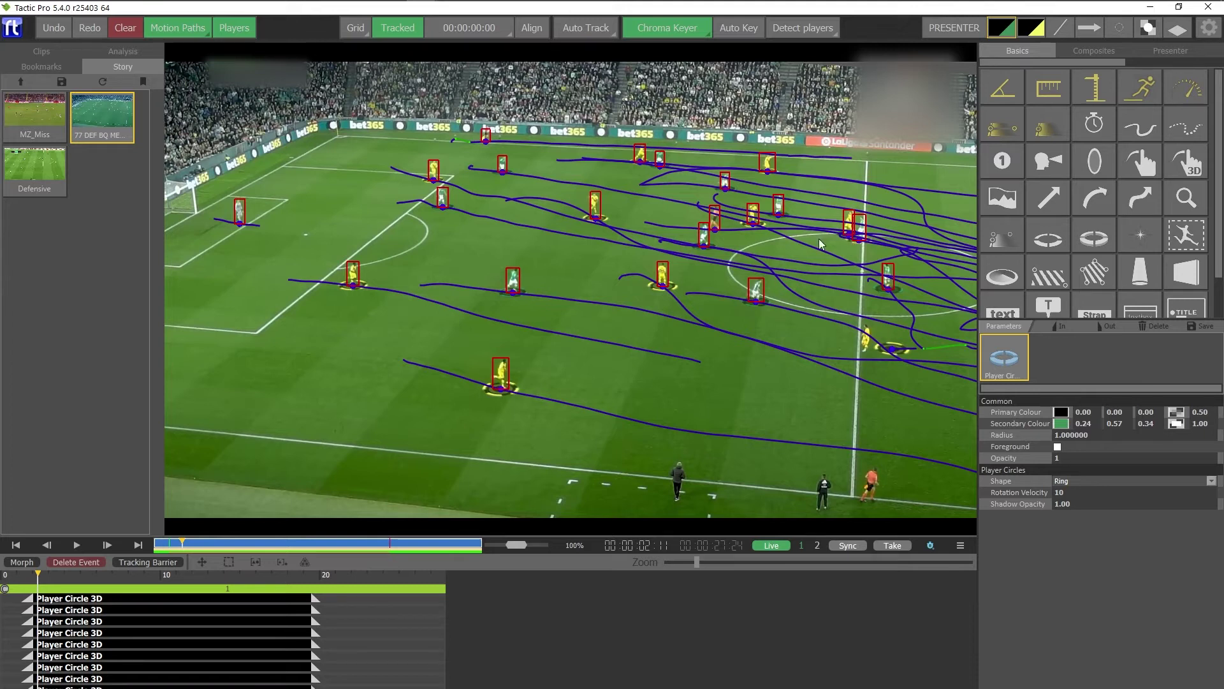
Limit the displayed motion paths to keyframes in range and inspect the Keyframes visibility range in the Annotations preferences, leaving it unchanged
right_click(184, 31)
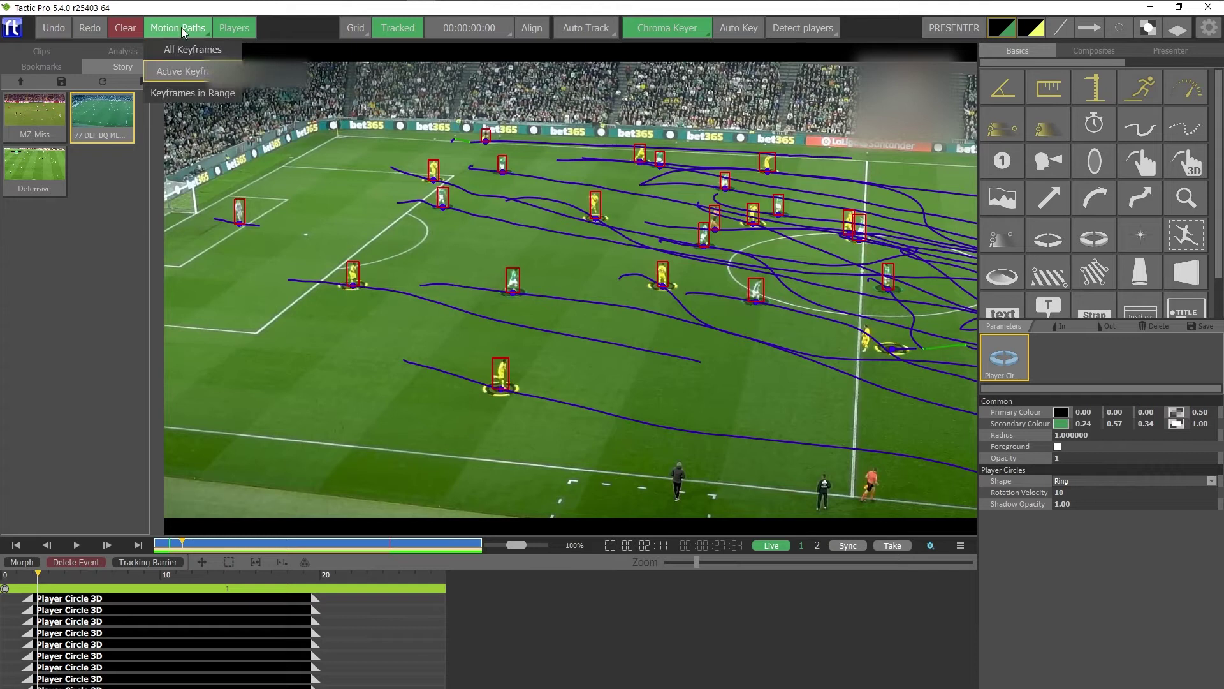
left_click(189, 94)
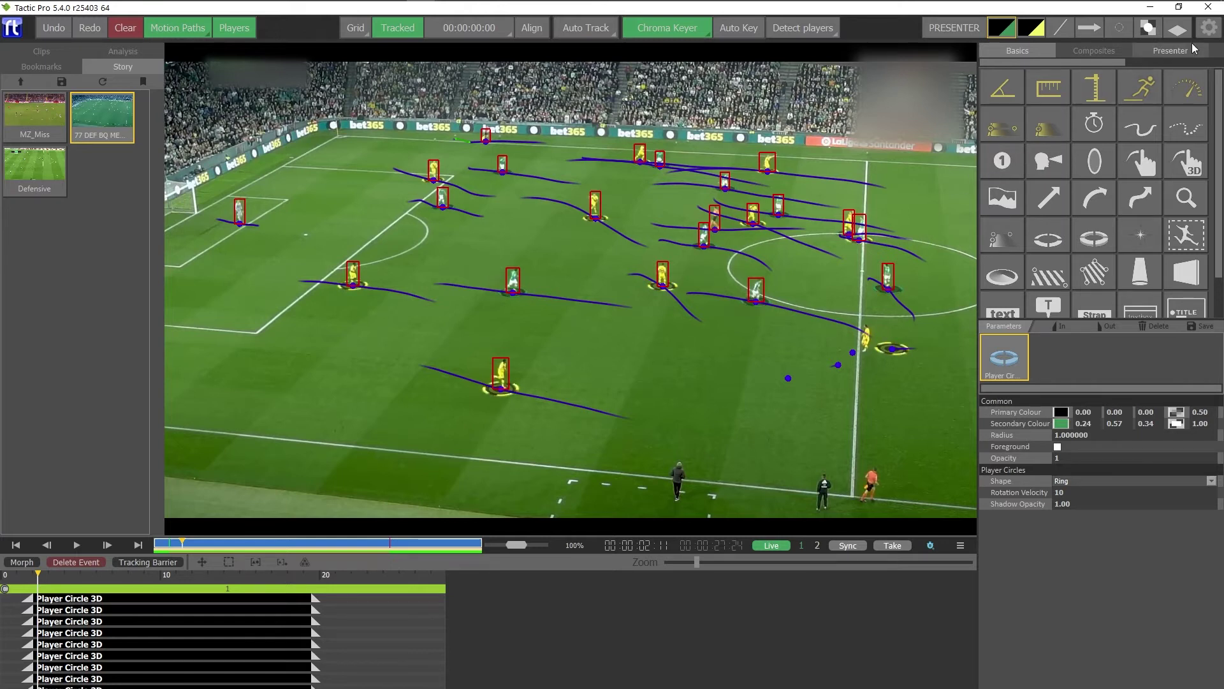
left_click(1207, 27)
left_click(1159, 50)
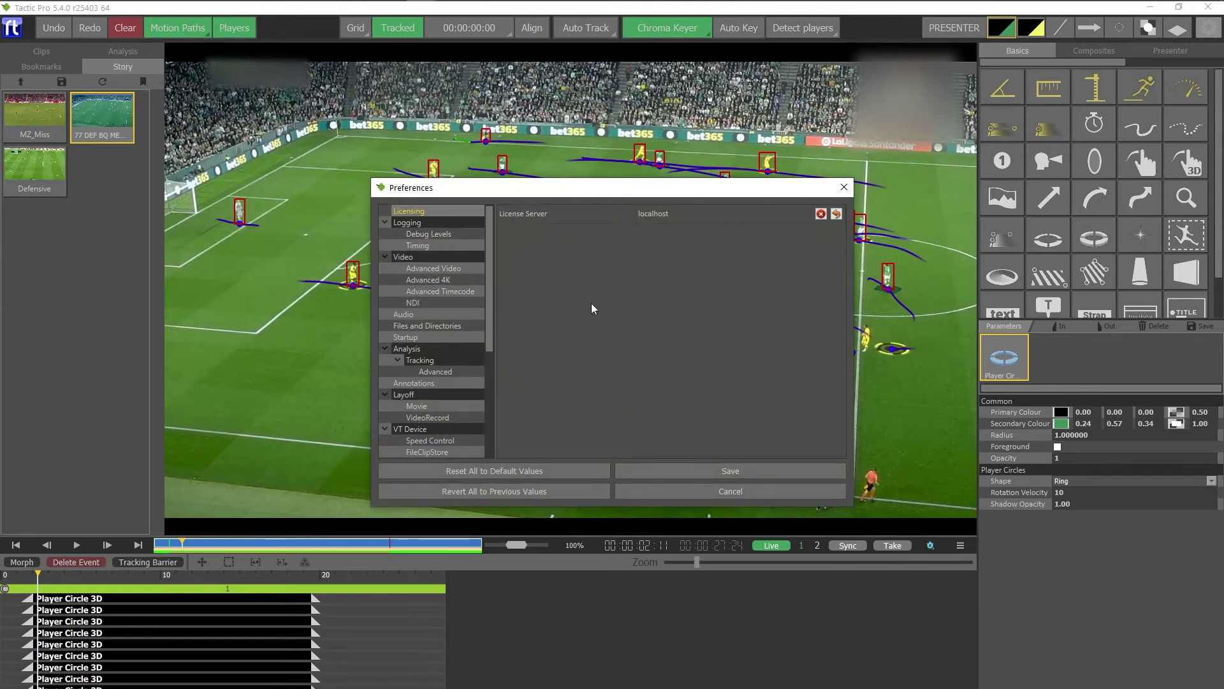
left_click(457, 381)
left_click(663, 386)
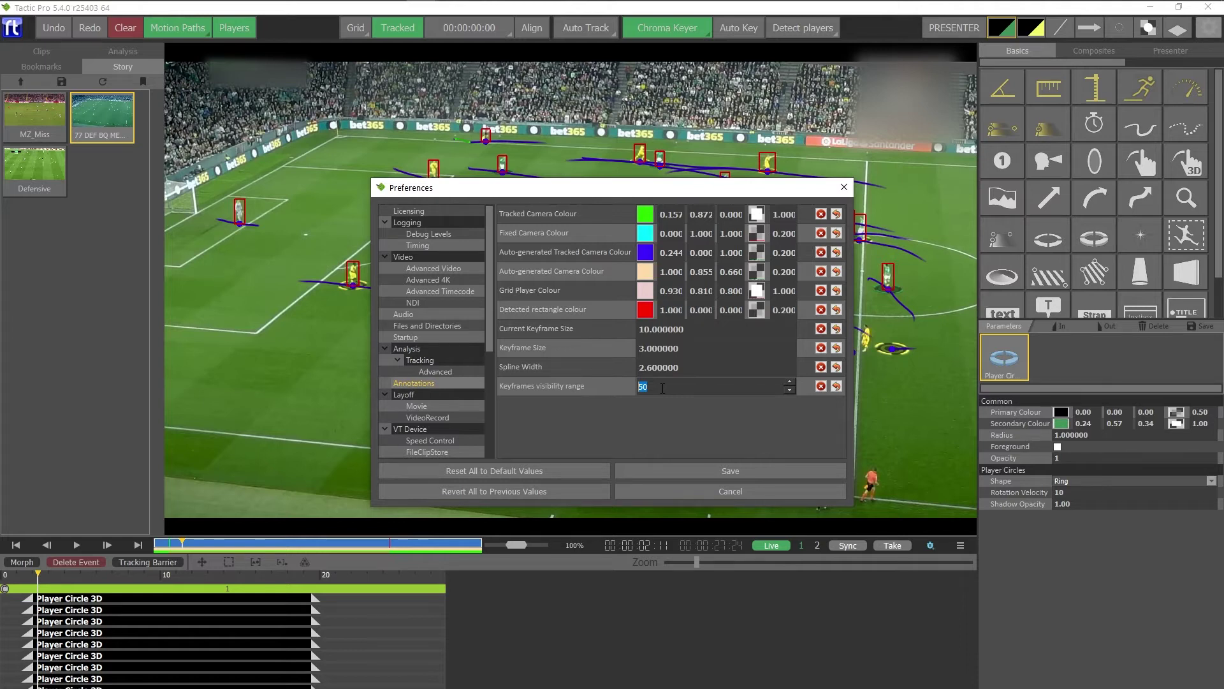
left_click(727, 492)
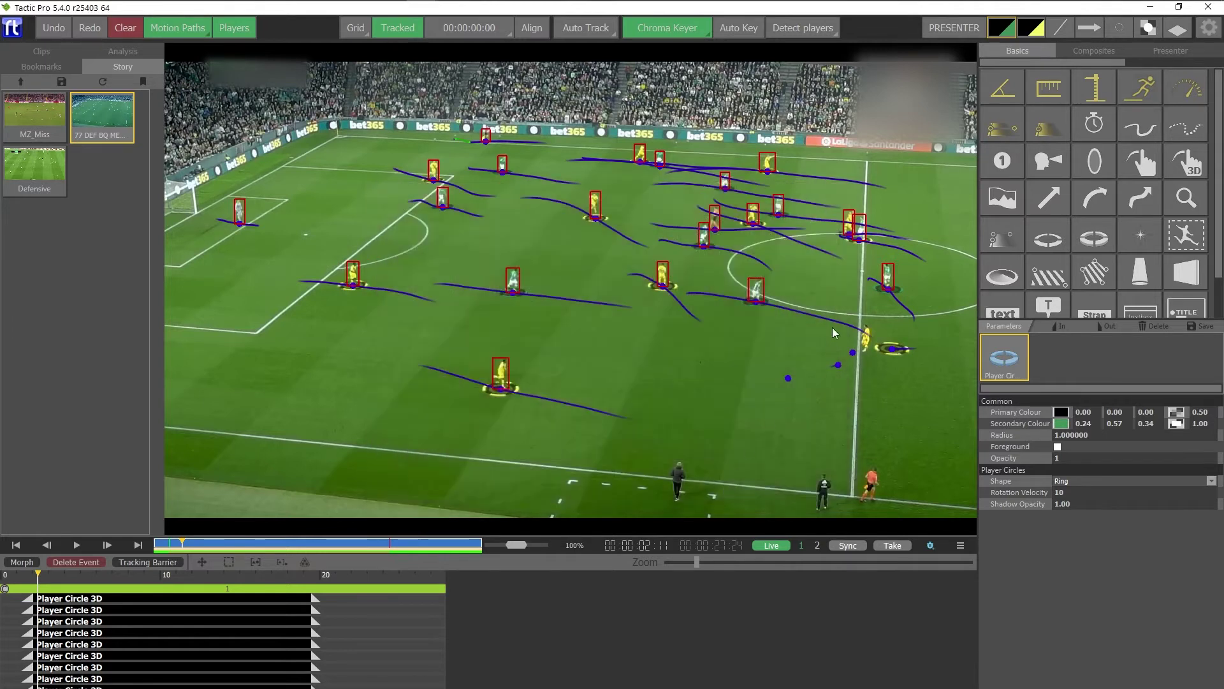
Examine the footage frame by frame up to 00:00:03:03 to find where the overlapping players' motion paths at the halfway line get mixed up
key("Left")
key("Left")
key("Left")
key("Left")
key("Left")
key("Left")
key("Left")
key("Left")
key("Left")
key("Left")
key("Left")
key("Left")
key("Left")
key("Left")
key("Left")
key("Left")
key("Left")
key("Left")
key("Left")
key("Left")
key("Left")
key("Left")
key("Left")
key("Left")
key("Left")
key("Left")
key("Left")
key("Left")
key("Left")
key("Left")
key("Left")
key("Left")
key("Left")
key("Left")
key("Left")
key("Left")
key("Left")
key("Left")
key("Right")
key("Right")
key("Right")
key("Right")
key("Right")
key("Right")
key("Right")
key("Right")
key("Right")
key("Right")
key("Right")
key("Right")
key("Right")
key("Right")
key("Right")
key("Right")
key("Right")
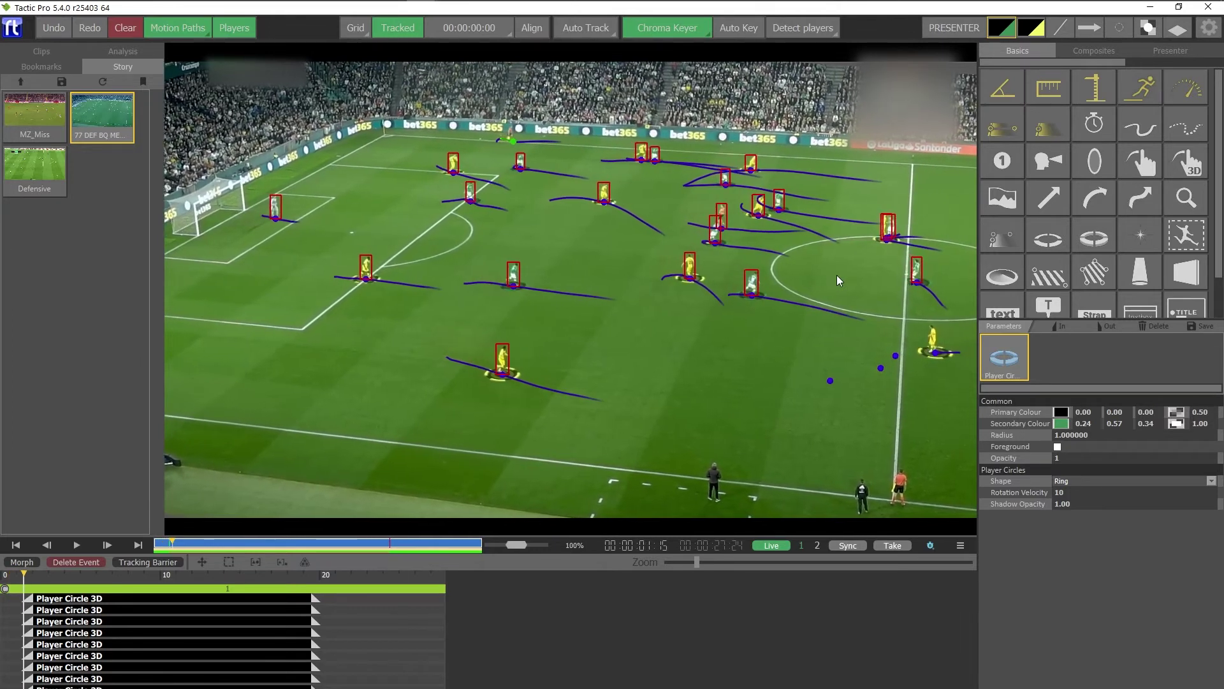
key("Right")
key("Right")
key("Right")
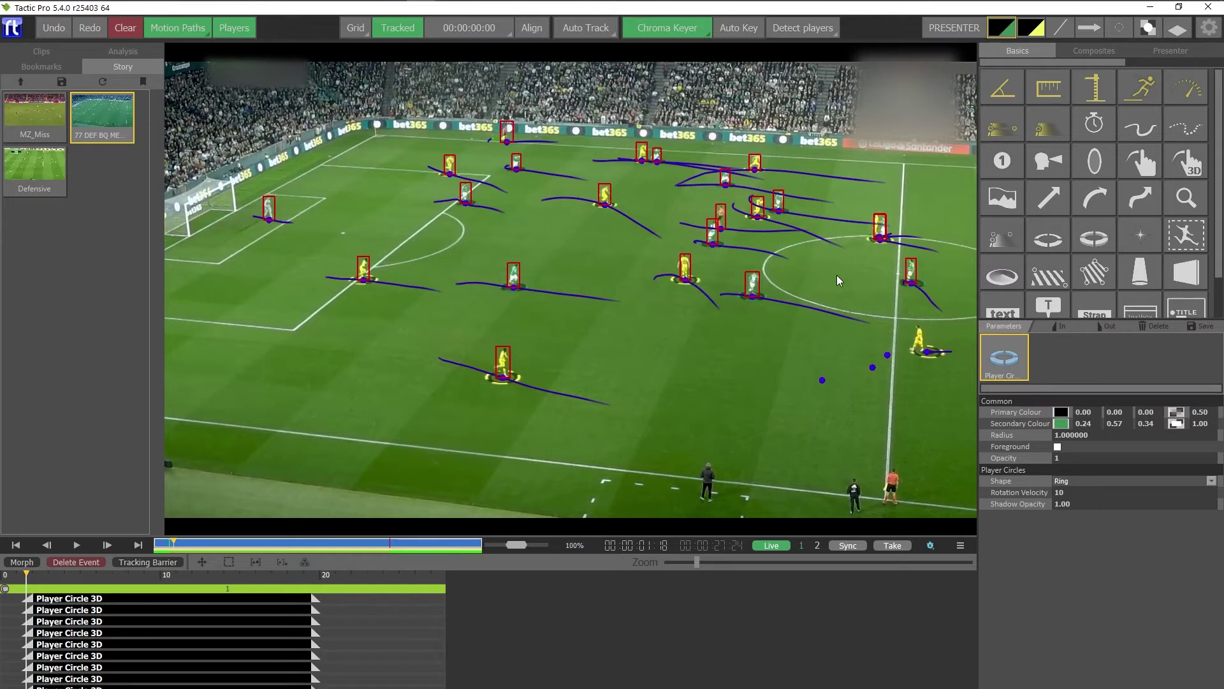
key("Right")
key("Right")
key("Right")
key("Right")
key("Right")
key("Right")
key("Right")
key("Right")
key("Right")
key("Right")
key("Right")
key("Right")
key("Right")
key("Right")
key("Right")
key("Right")
key("Right")
key("Right")
key("Right")
key("Right")
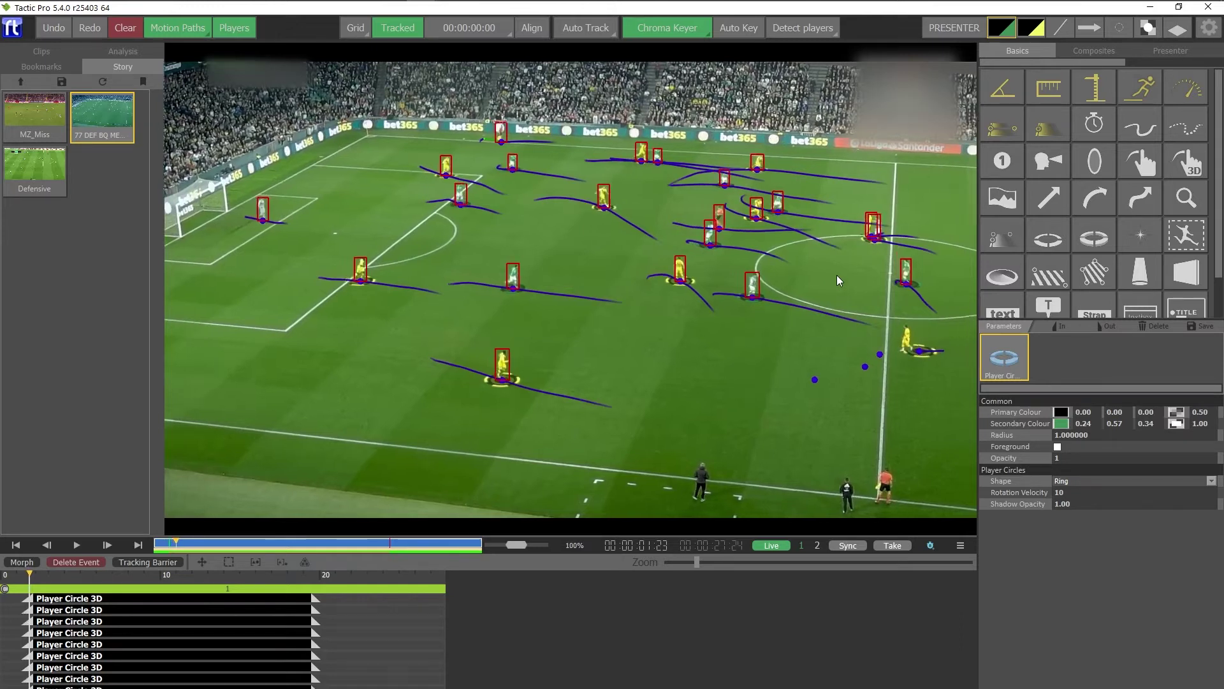
key("Right")
key("Right")
key("Right")
key("Right")
key("Right")
key("Right")
key("Right")
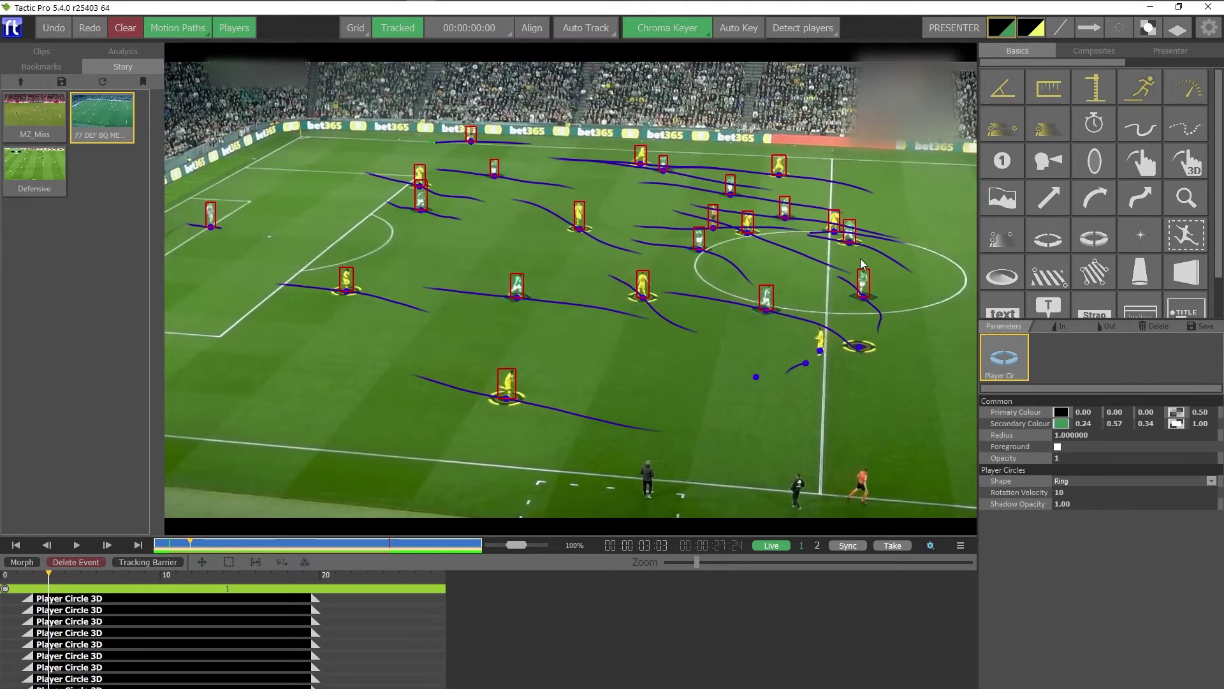
Swap the splines of the overlapping yellow and green-and-white players at the halfway line at 00:00:01:17
left_click(851, 245, "shift")
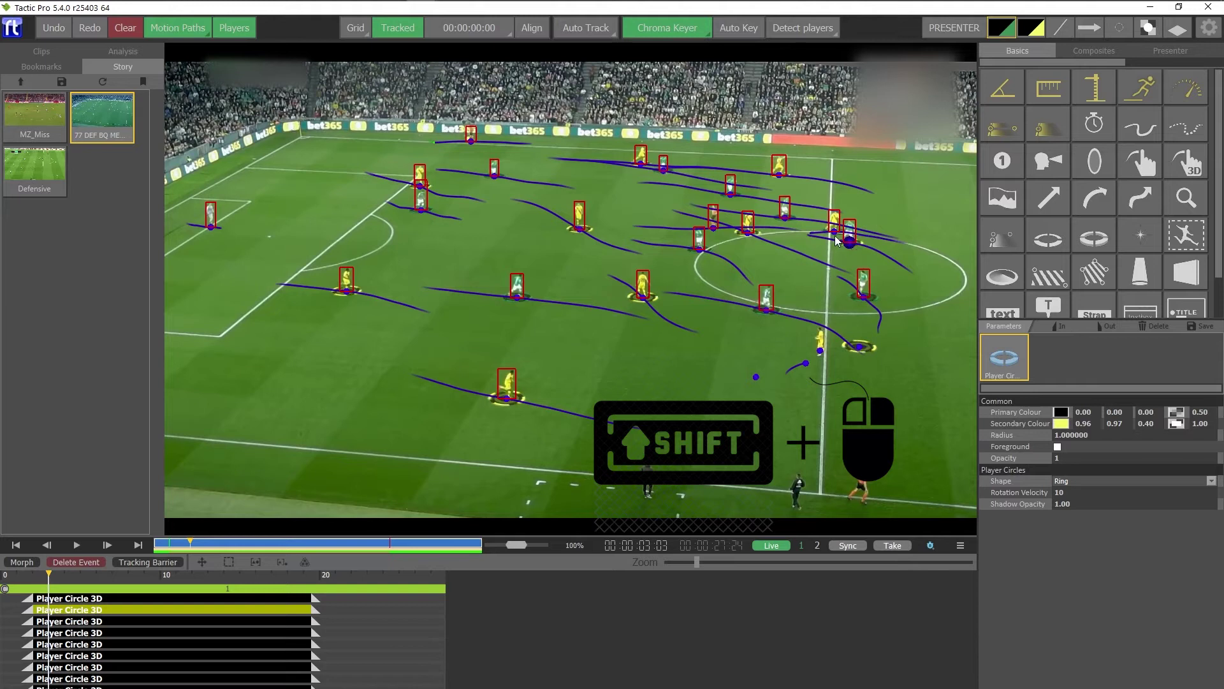
left_click(833, 236, "shift")
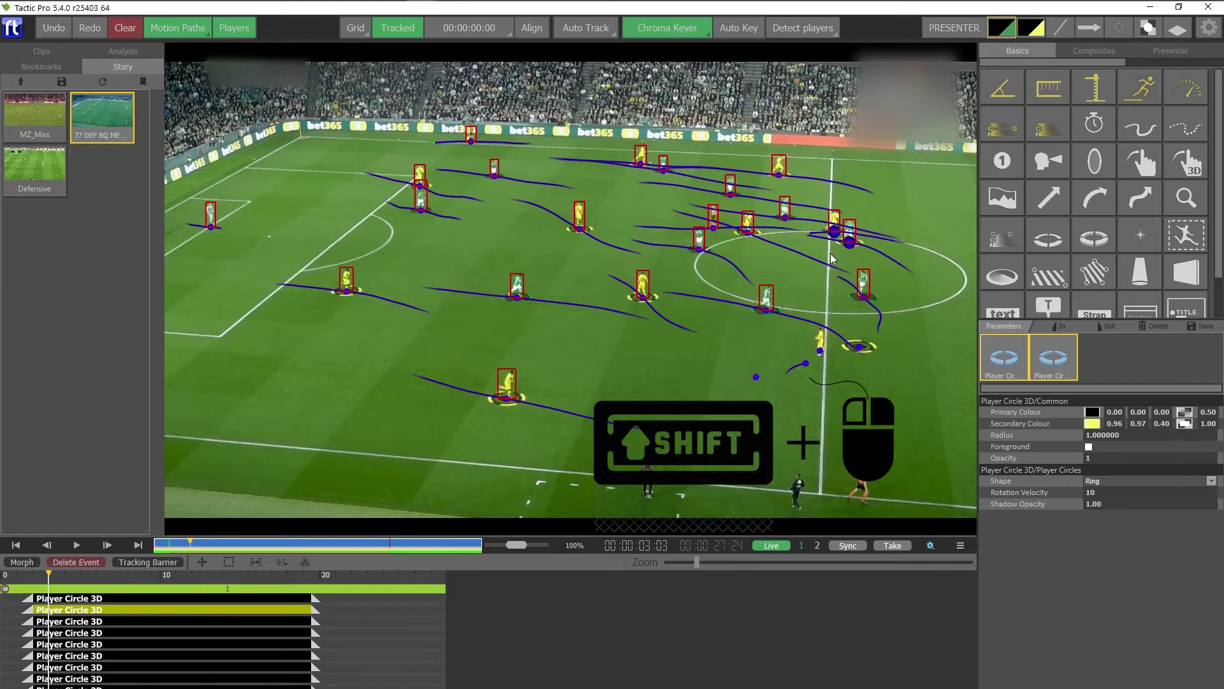
scroll(831, 260, "down", 17)
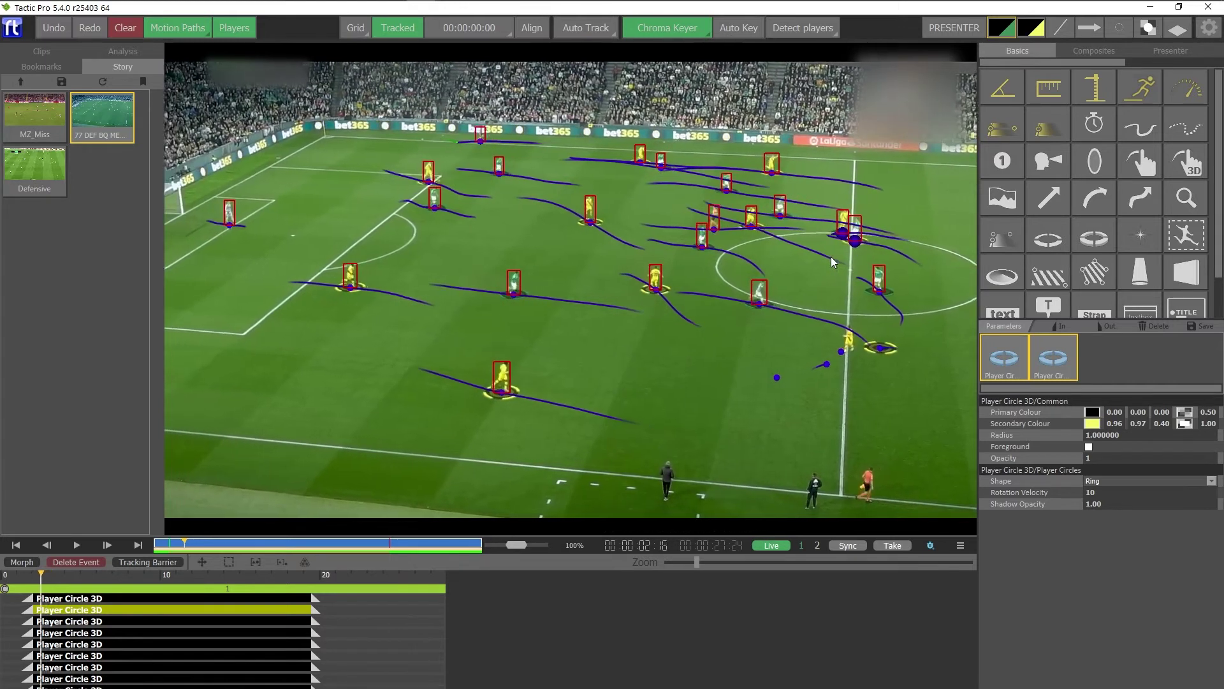
key("Left")
key("Left")
key("Left")
key("Left")
key("Left")
key("Left")
key("Left")
key("Left")
key("Left")
key("Left")
key("Left")
key("Left")
key("Left")
key("Left")
key("Left")
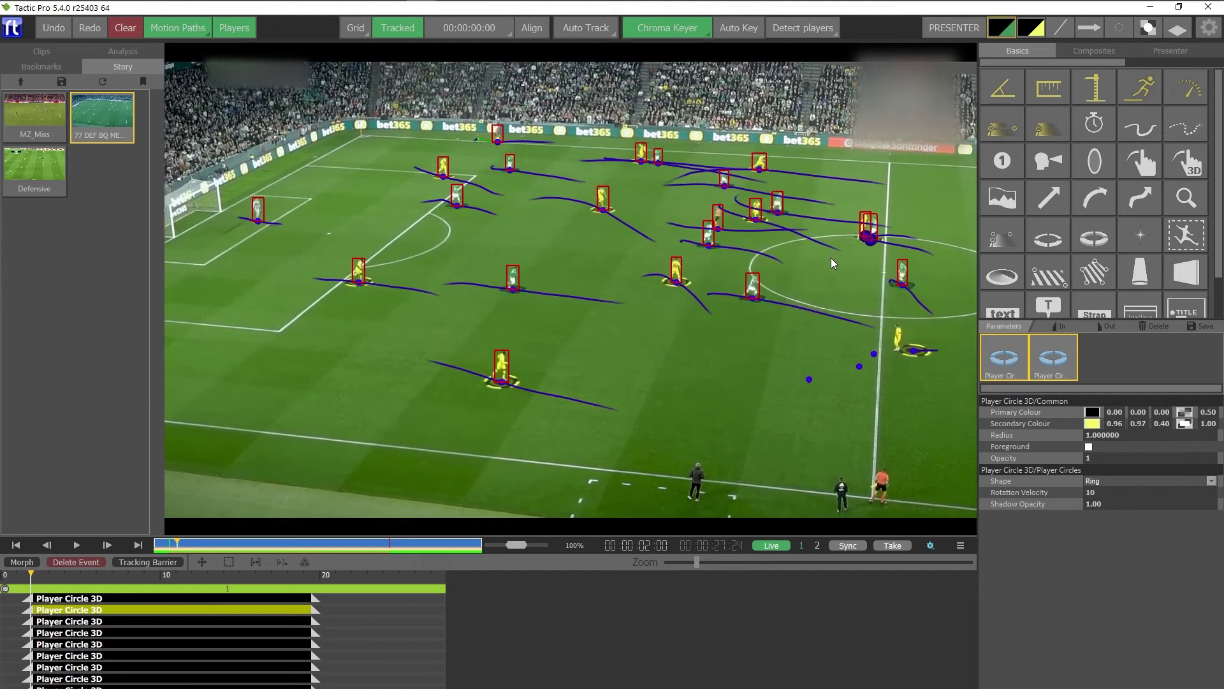
key("Left")
key("Left")
key("Left")
key("Left")
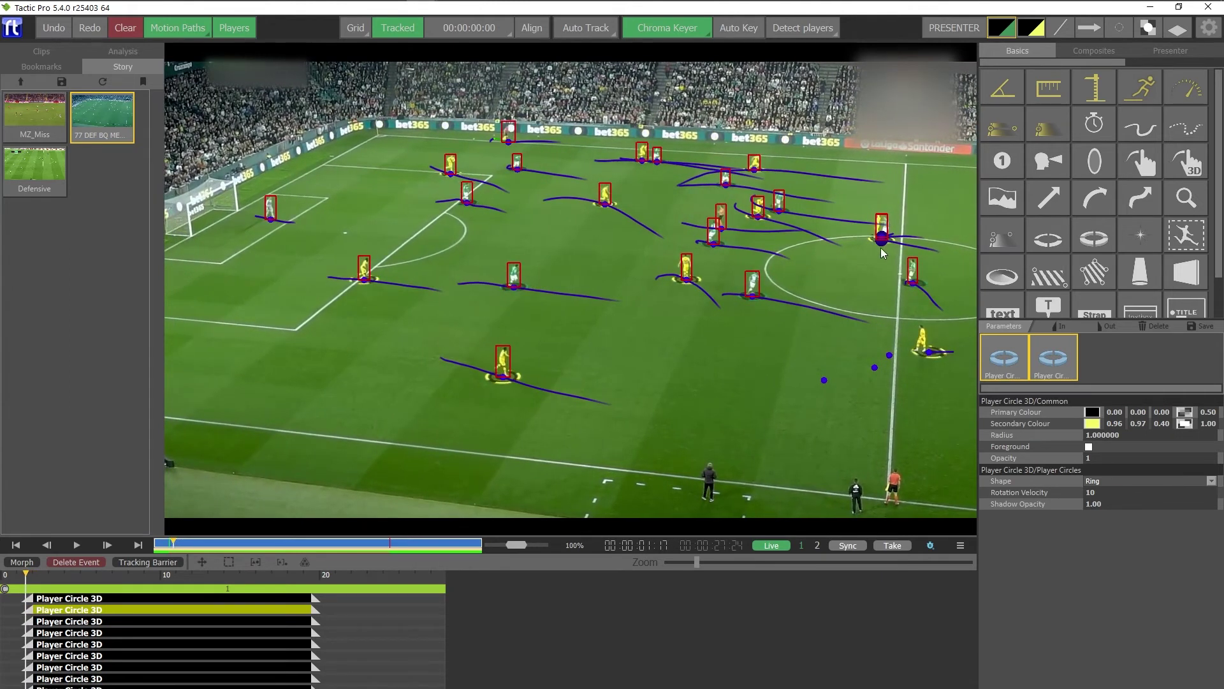
right_click(881, 245)
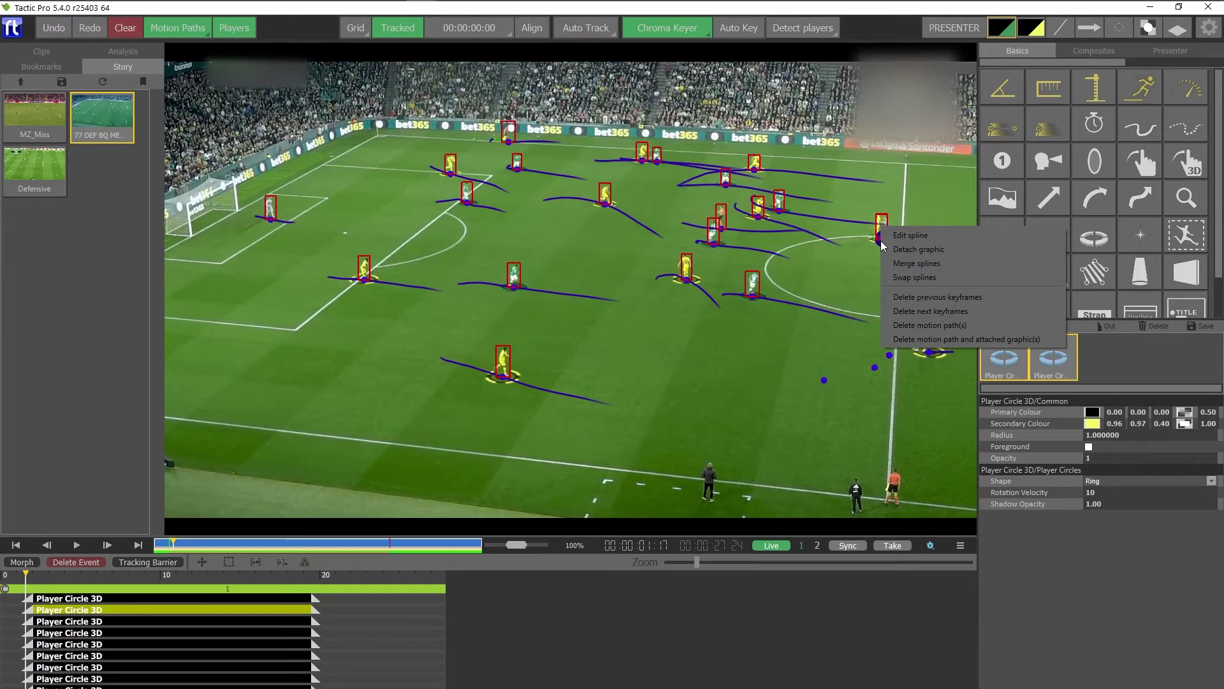
left_click(892, 276)
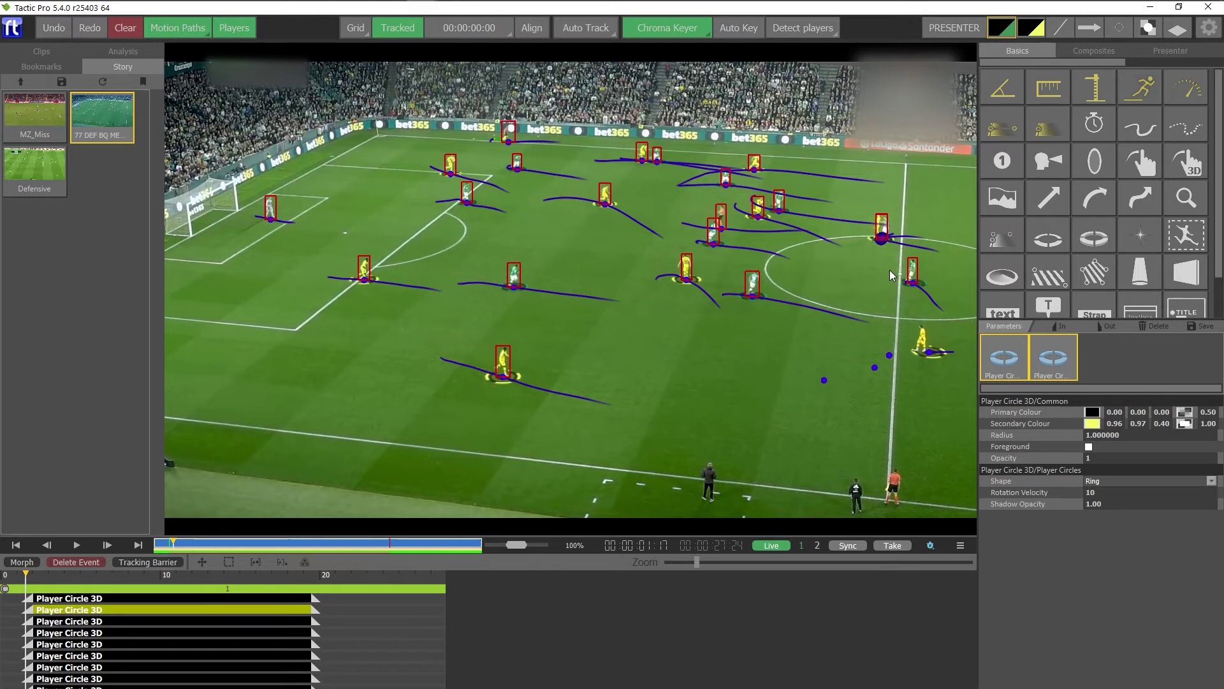
Play the footage to 00:00:03:00, checking the swapped paths and the nearest halfway-line yellow player's displaced ring, and step back to 00:00:01:11
key("space")
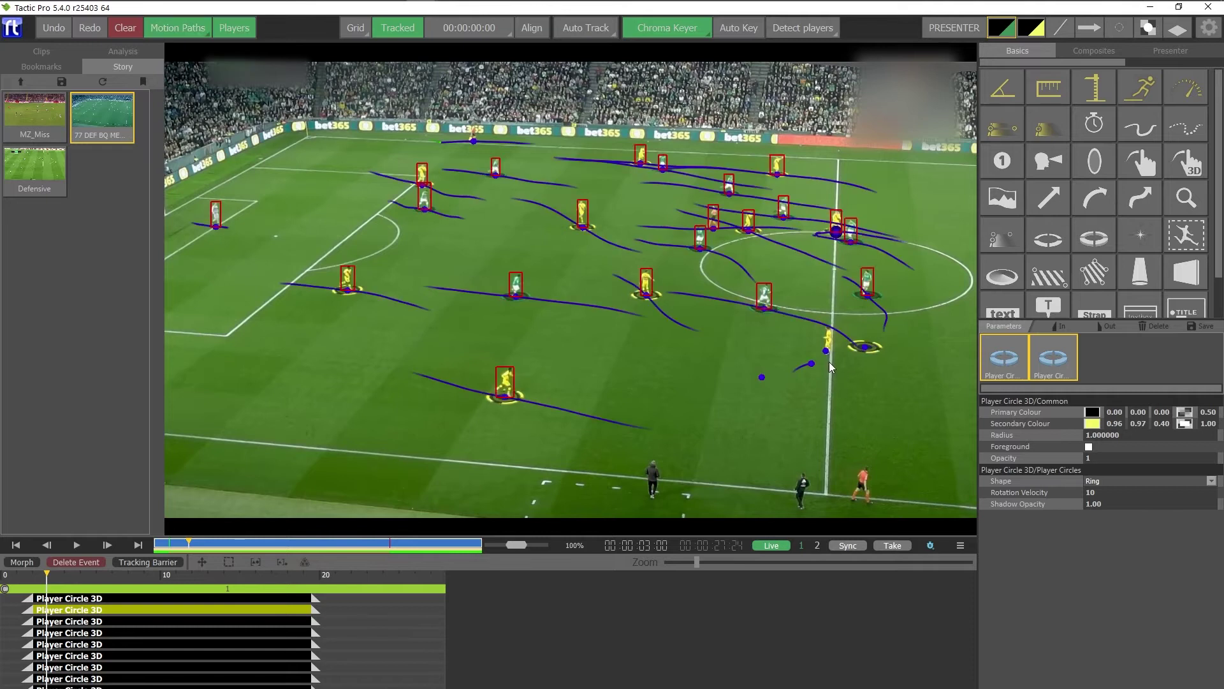
key("Left")
key("Left")
key("Left")
key("Left")
key("Left")
key("Left")
key("Left")
key("Left")
key("Left")
key("Left")
key("Left")
key("Left")
key("Left")
key("Left")
key("Left")
key("Left")
key("Left")
key("Left")
key("Left")
key("Left")
key("Left")
key("Left")
key("Left")
key("Left")
key("Left")
key("Left")
key("Left")
key("Left")
key("Left")
key("Left")
key("Left")
key("Left")
key("Left")
key("Left")
key("Left")
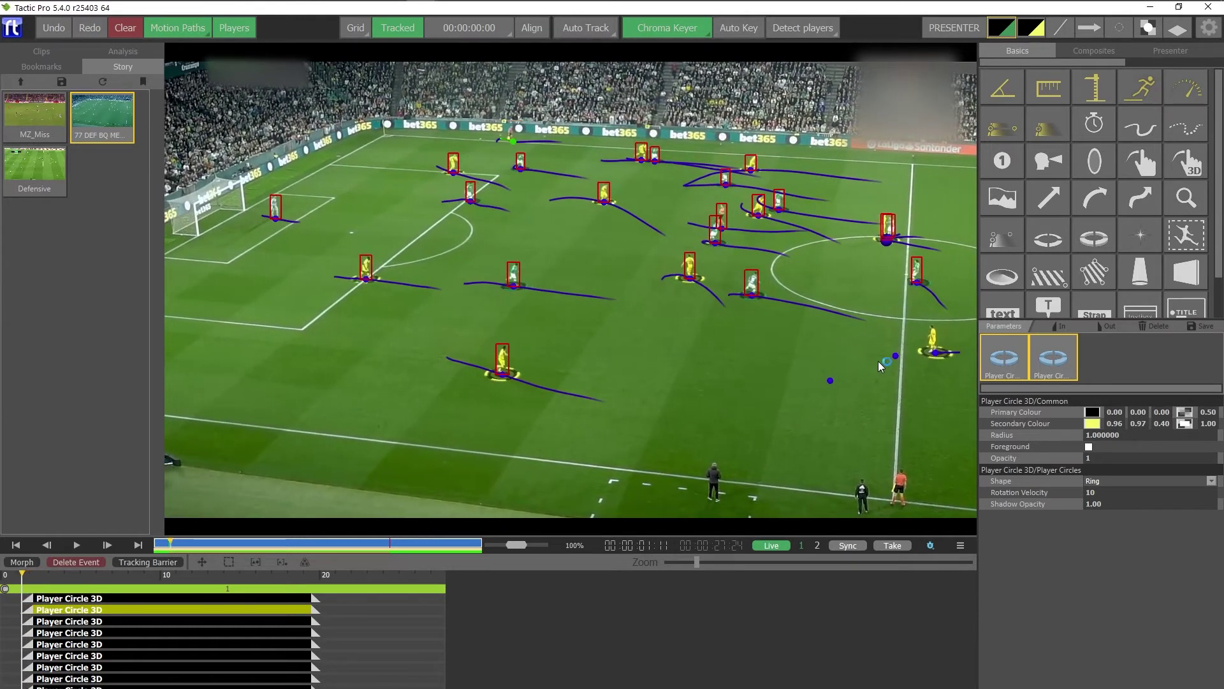
Merge the displaced yellow ring's spline with the path of the nearest halfway-line yellow player at 00:00:04:09
key("Left")
key("Left")
key("Left")
key("Left")
key("Left")
key("Left")
key("Left")
key("Left")
key("Left")
key("Left")
key("Left")
key("Right")
key("Right")
key("Right")
key("Right")
key("Right")
key("Right")
key("Right")
key("Right")
key("Right")
key("Right")
key("Right")
key("Right")
key("Right")
key("Right")
key("Right")
key("Right")
key("Right")
key("Right")
left_click(928, 354)
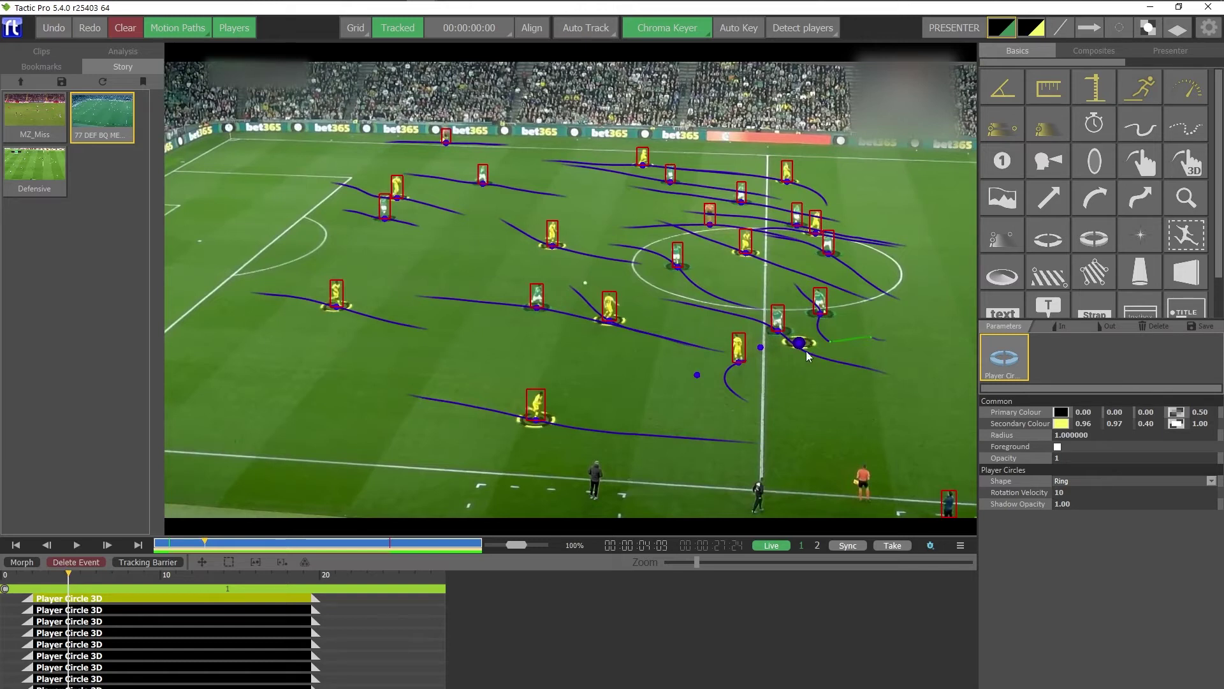
right_click(740, 367)
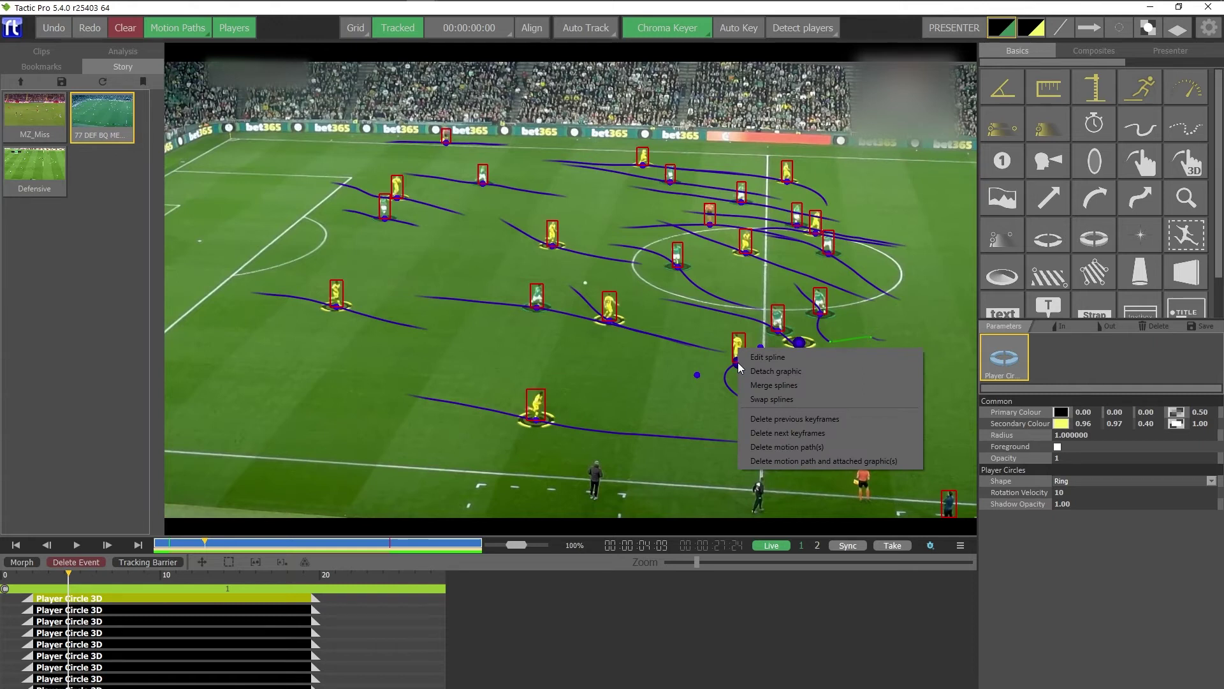
left_click(752, 381)
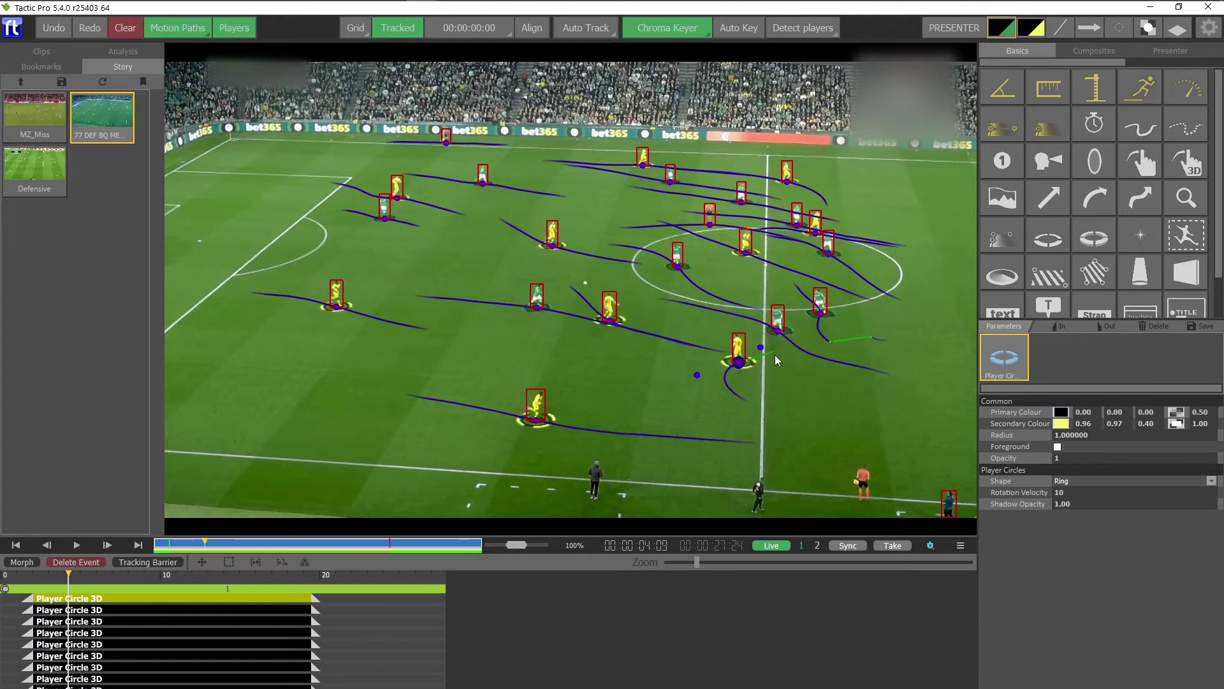
Go back frame by frame to 00:00:02:22 to check that the merged path follows the halfway-line yellow player
key("Left")
key("Left")
key("Left")
key("Left")
key("Left")
key("Left")
key("Left")
key("Left")
key("Left")
key("Left")
key("Left")
key("Left")
key("Left")
key("Left")
key("Left")
key("Left")
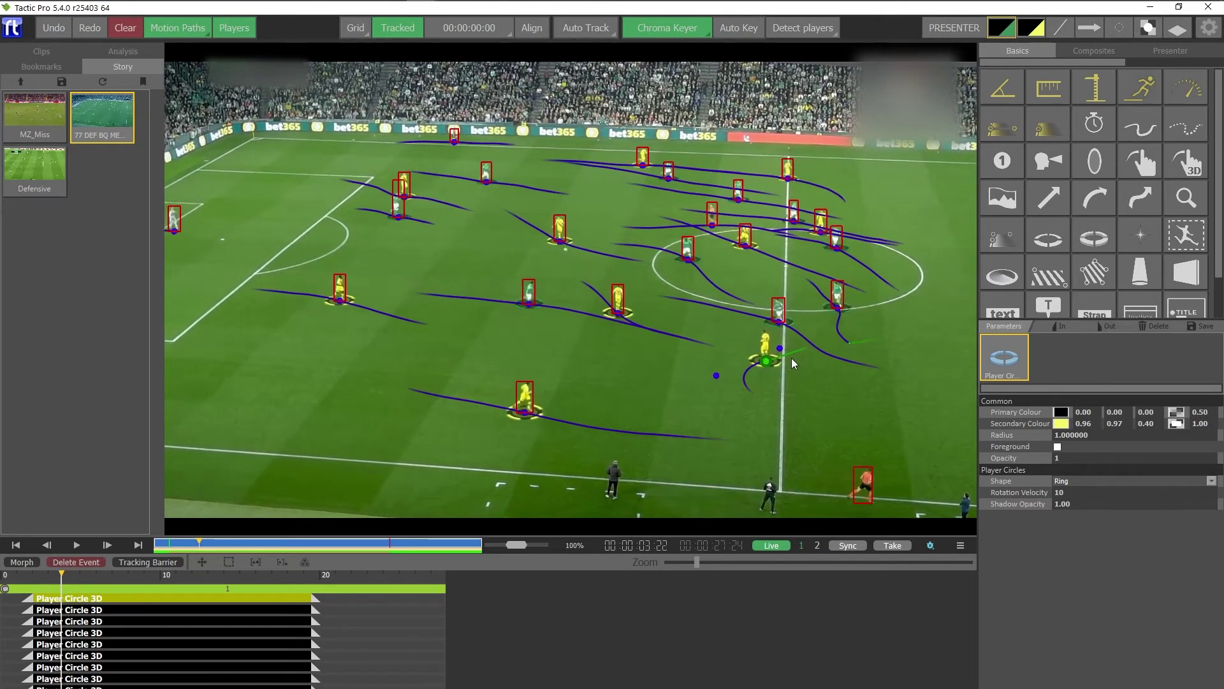
key("Left")
key("Left")
key("Left")
key("Left")
key("Left")
key("Left")
key("Left")
key("Left")
key("Left")
key("Left")
key("Left")
key("Left")
key("Left")
key("Left")
key("Left")
key("Left")
key("Left")
key("Left")
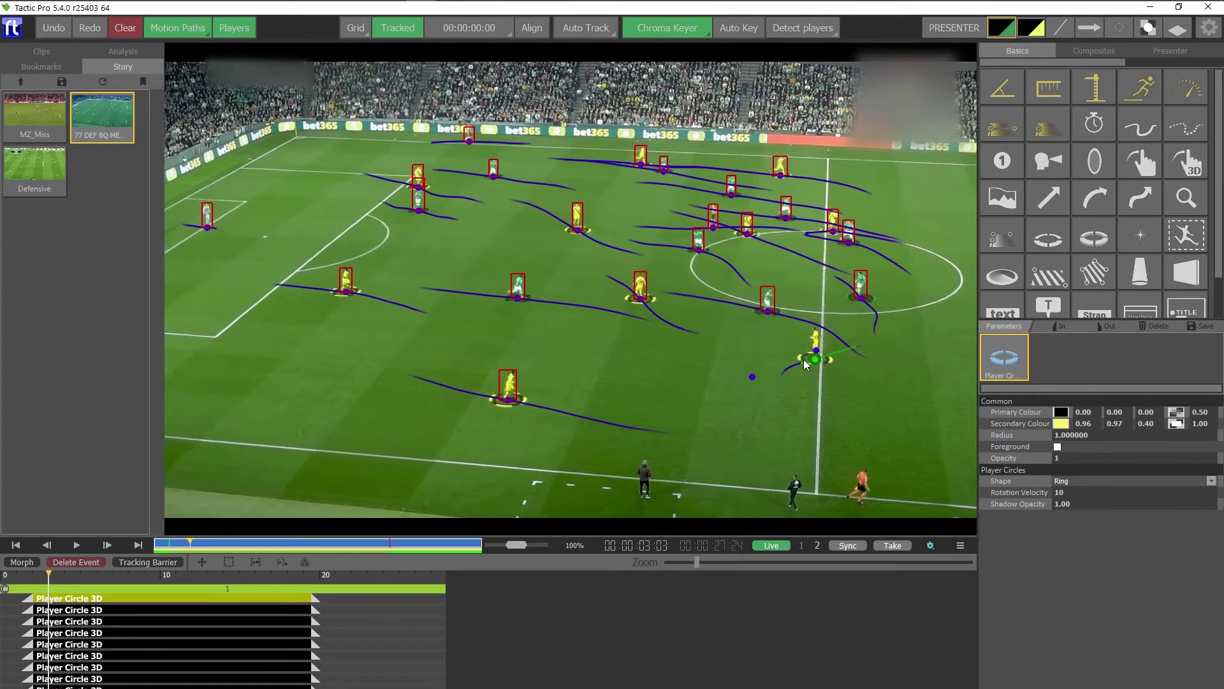
key("Left")
key("Left")
key("Left")
Hide the motion paths and play the footage to 00:00:11:17, checking that each ring follows its player
key("m")
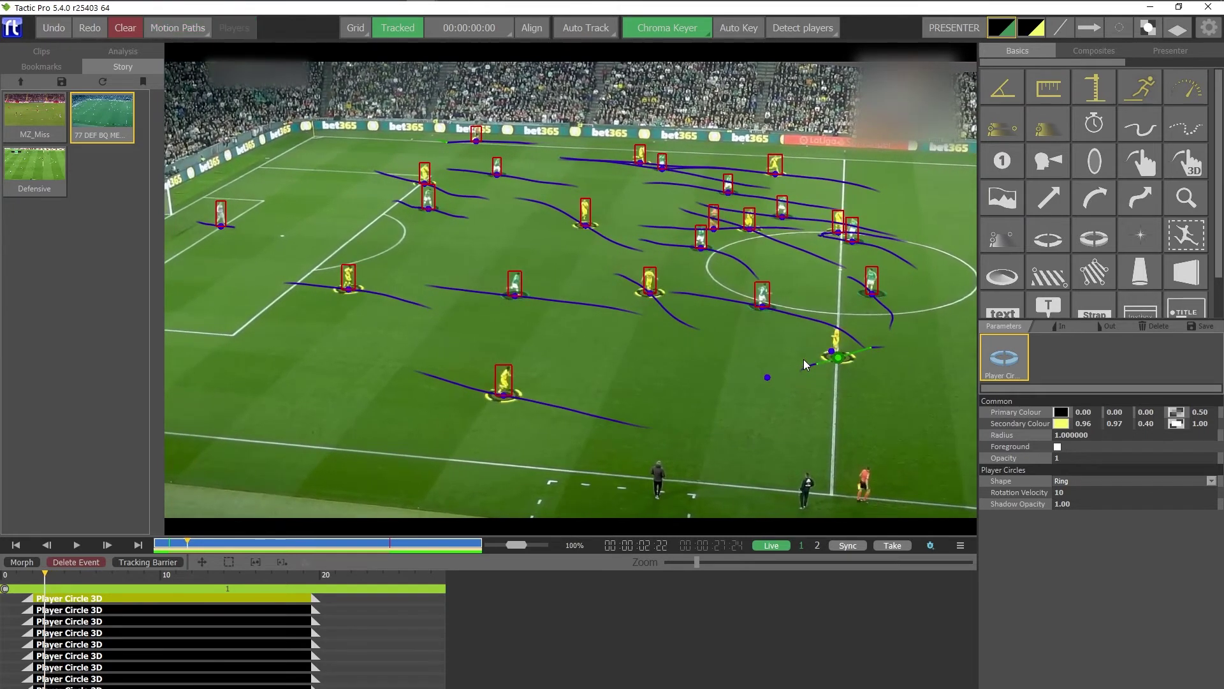
left_click(178, 542)
key("space")
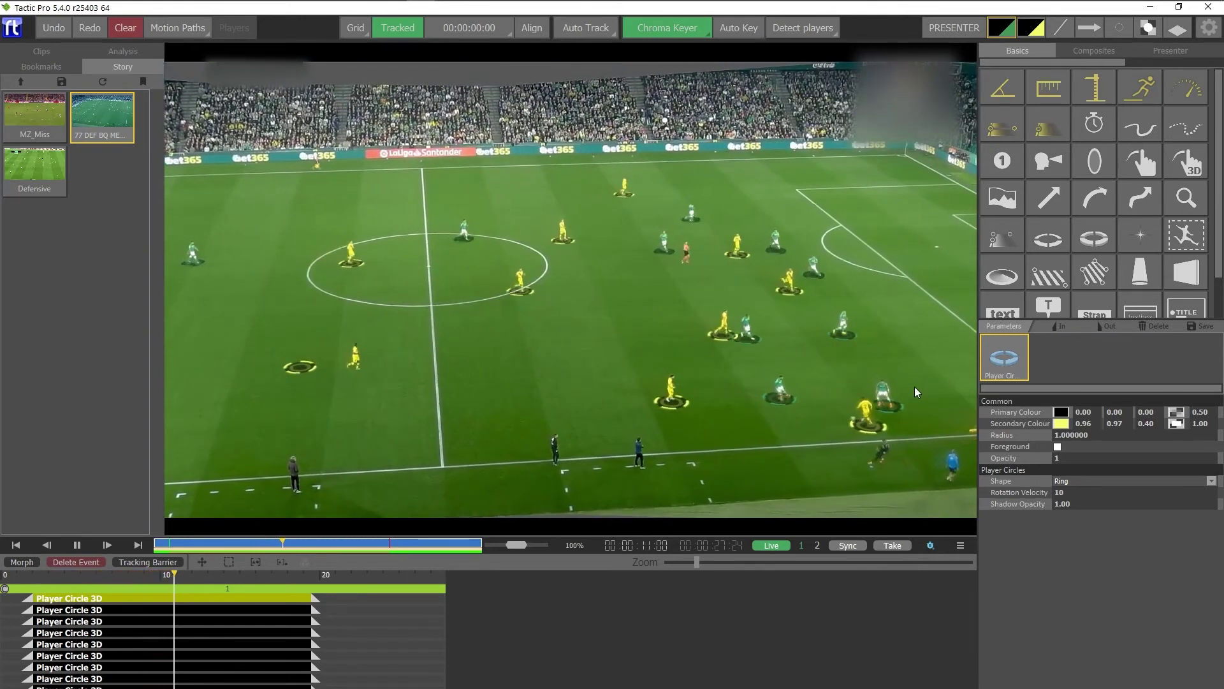
key("space")
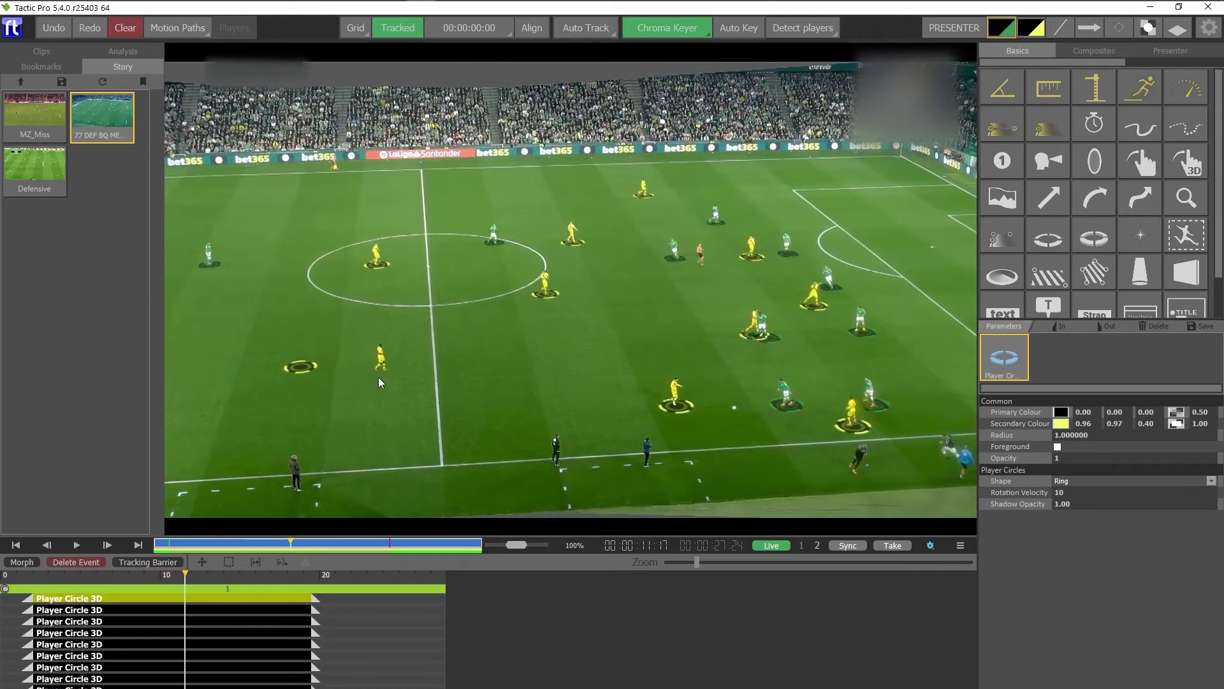
Show the motion paths and merge the stray yellow ring's spline with the path of the nearby yellow player below the centre circle at 00:00:11:24
key("m")
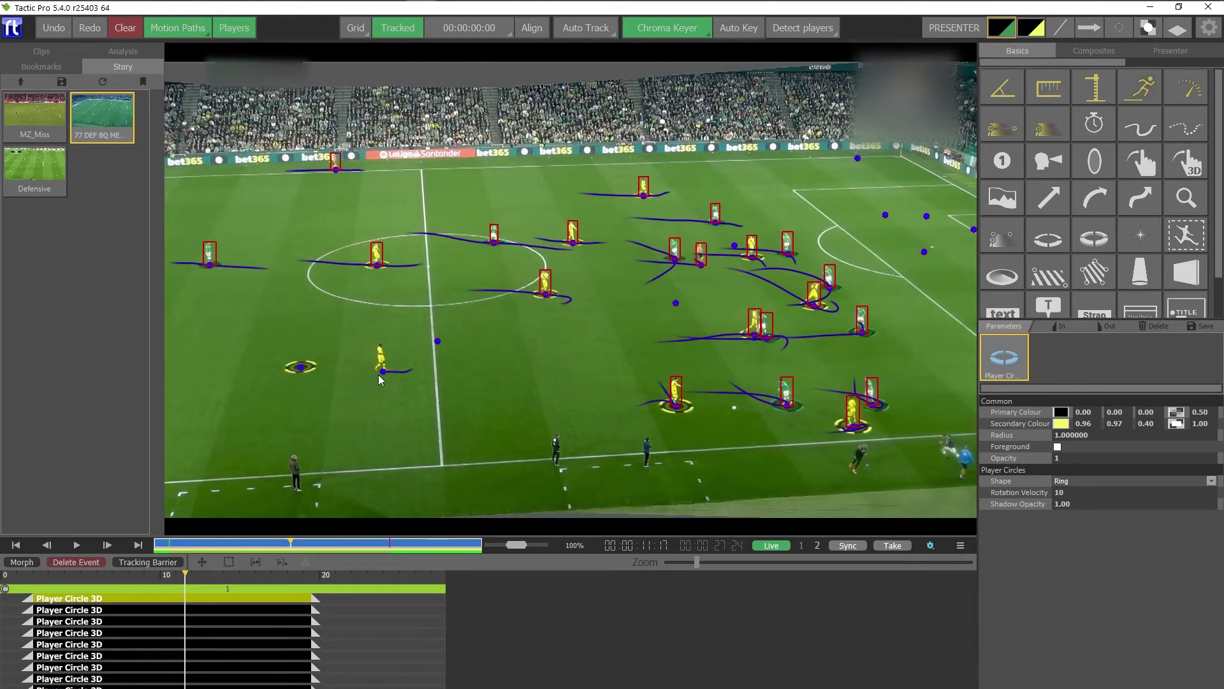
key("Right")
key("Right")
key("Right")
key("Right")
key("Right")
key("Right")
key("Right")
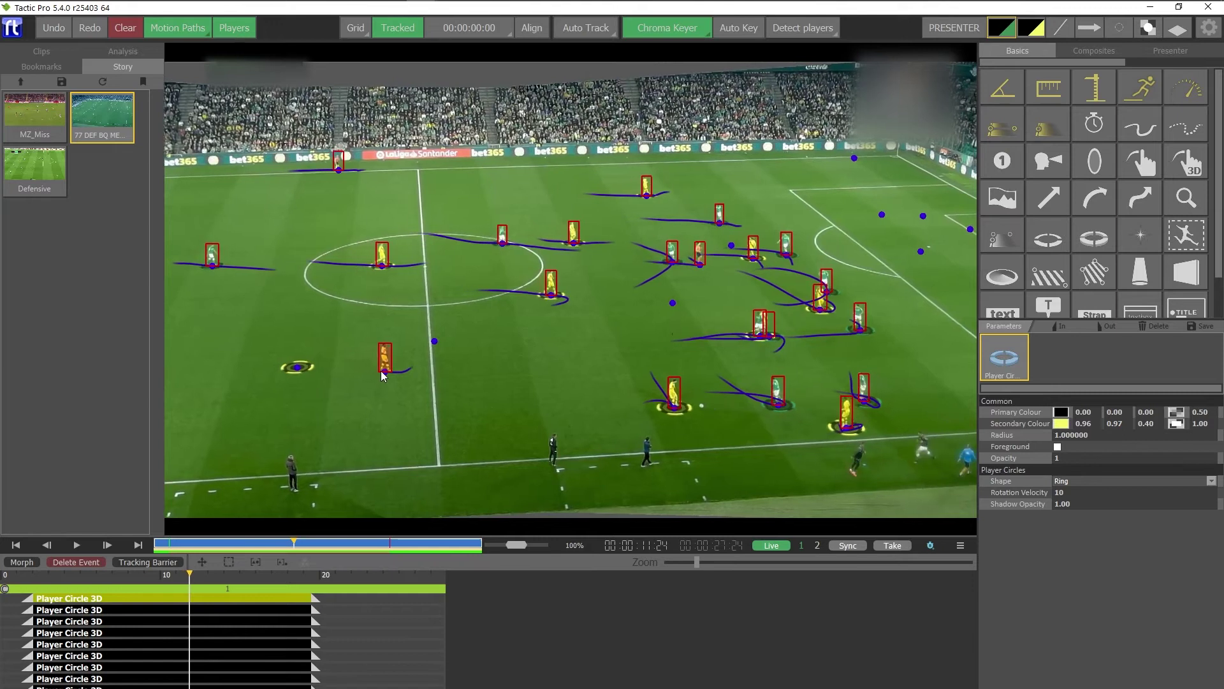
left_click(382, 374)
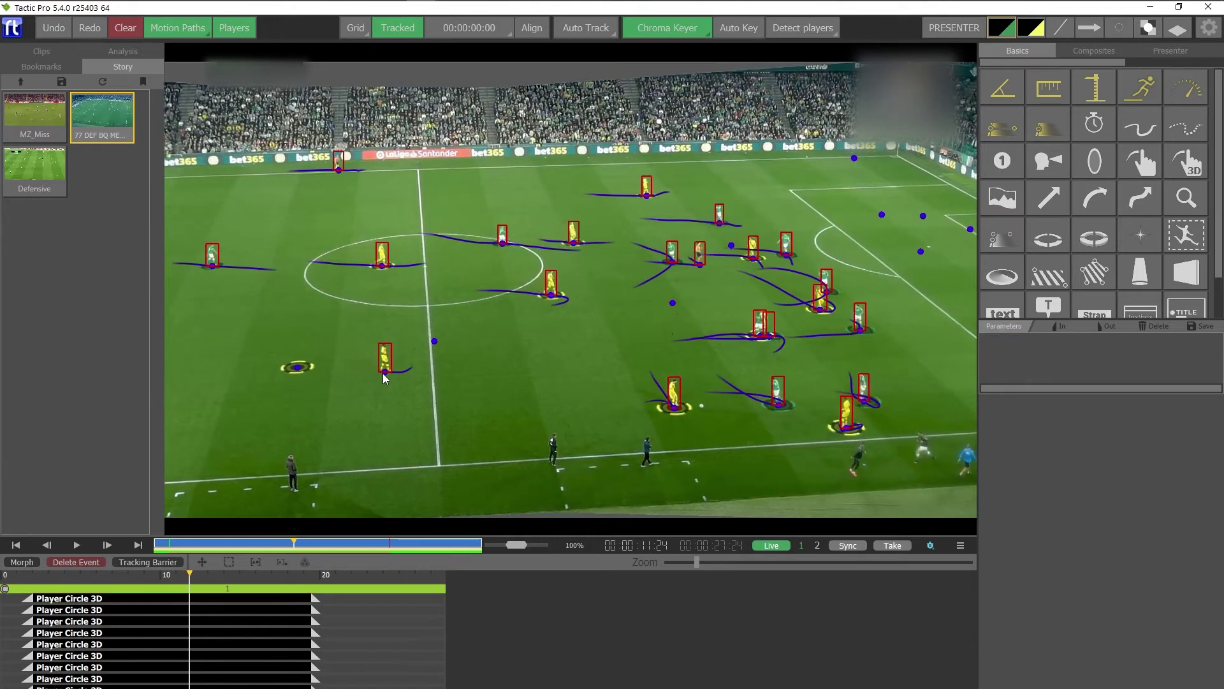
left_click(297, 369)
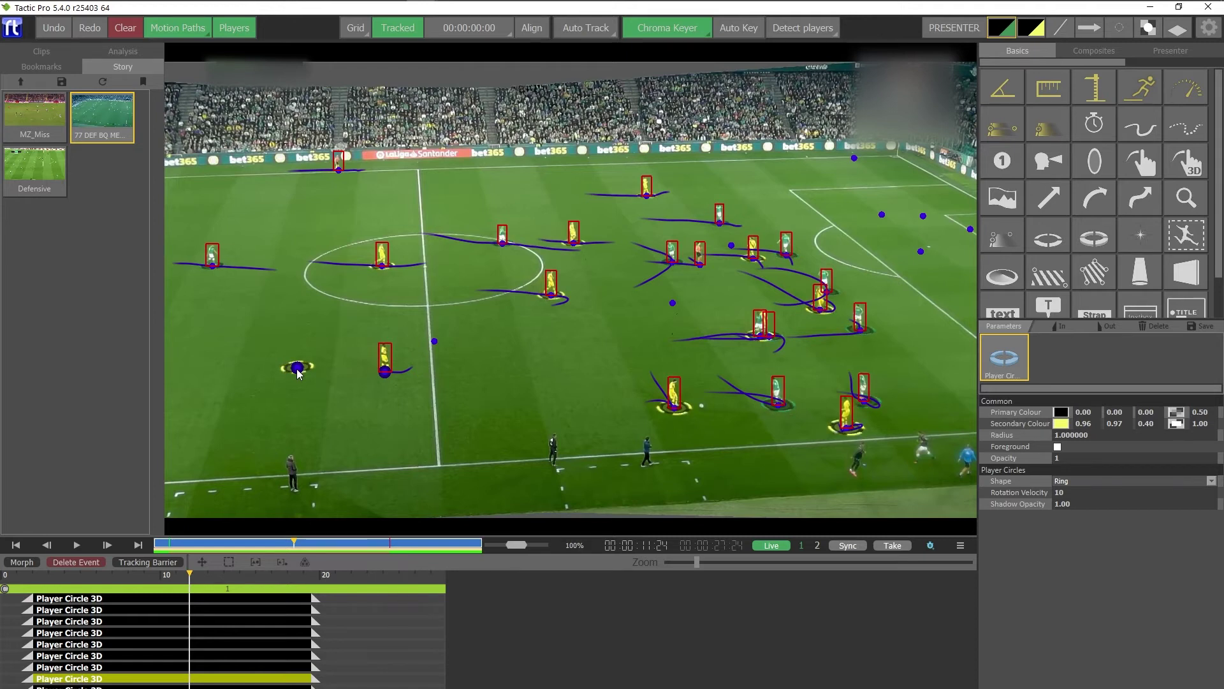
right_click(297, 370)
left_click(324, 395)
Check the merged path back to 00:00:10:21 and play the footage to 00:00:13:20, checking the other players' rings
key("Left")
key("Left")
key("Left")
key("Left")
key("Left")
key("Left")
key("Left")
key("Left")
key("Left")
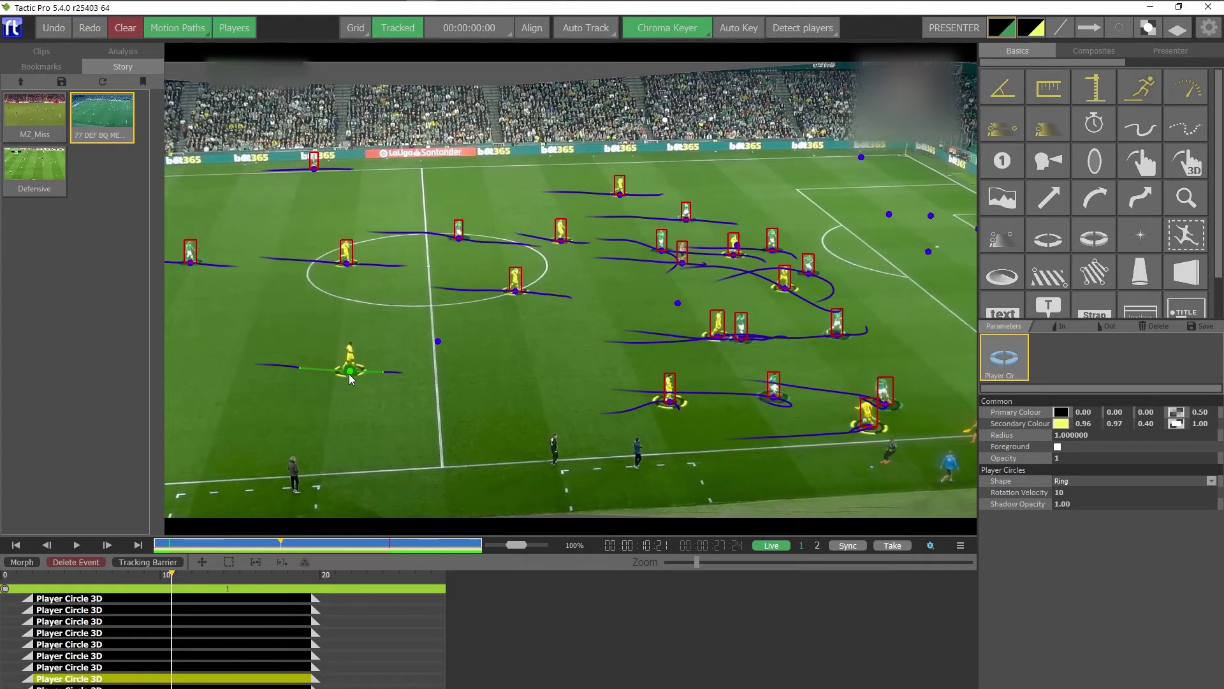
key("space")
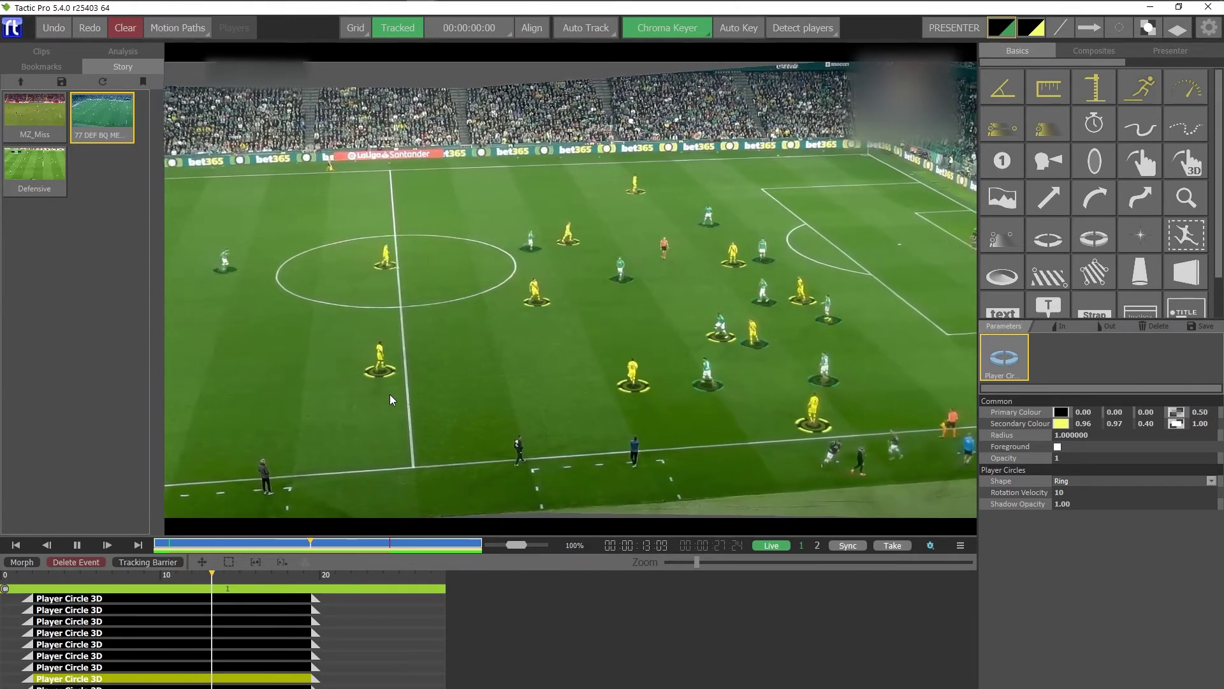
key("space")
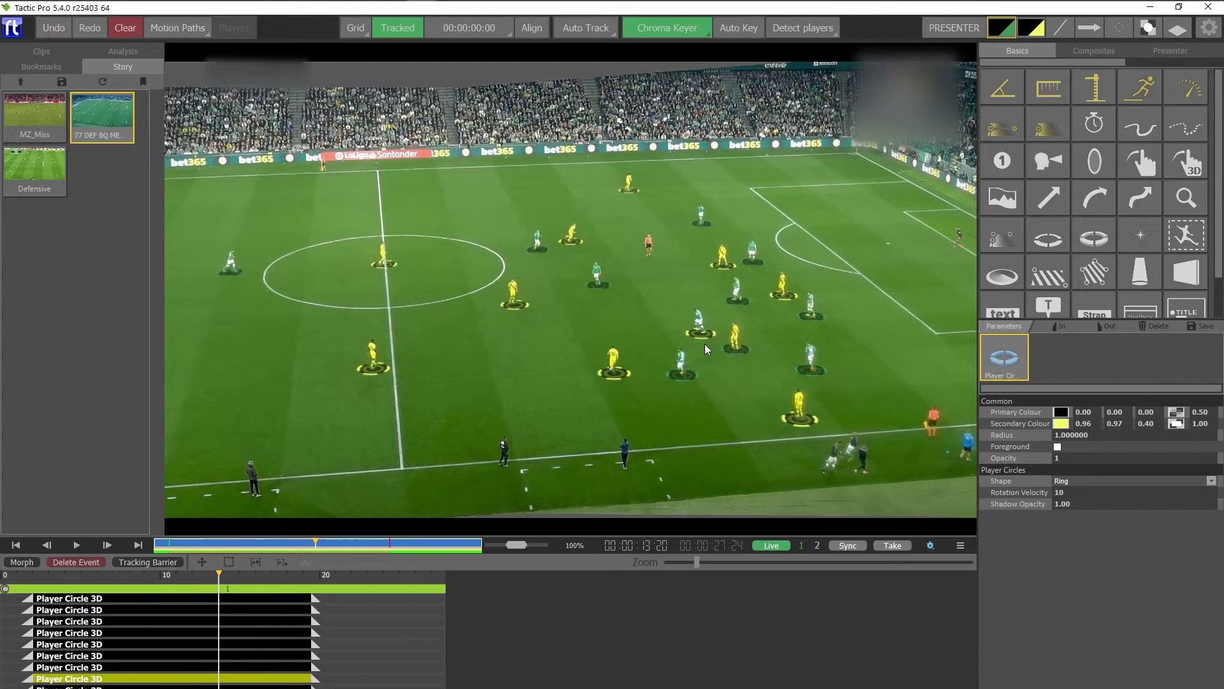
Swap the splines of the overlapping yellow and green-and-white players between the centre circle and the penalty area at 00:00:12:02
key("Left")
key("Left")
key("Left")
key("Left")
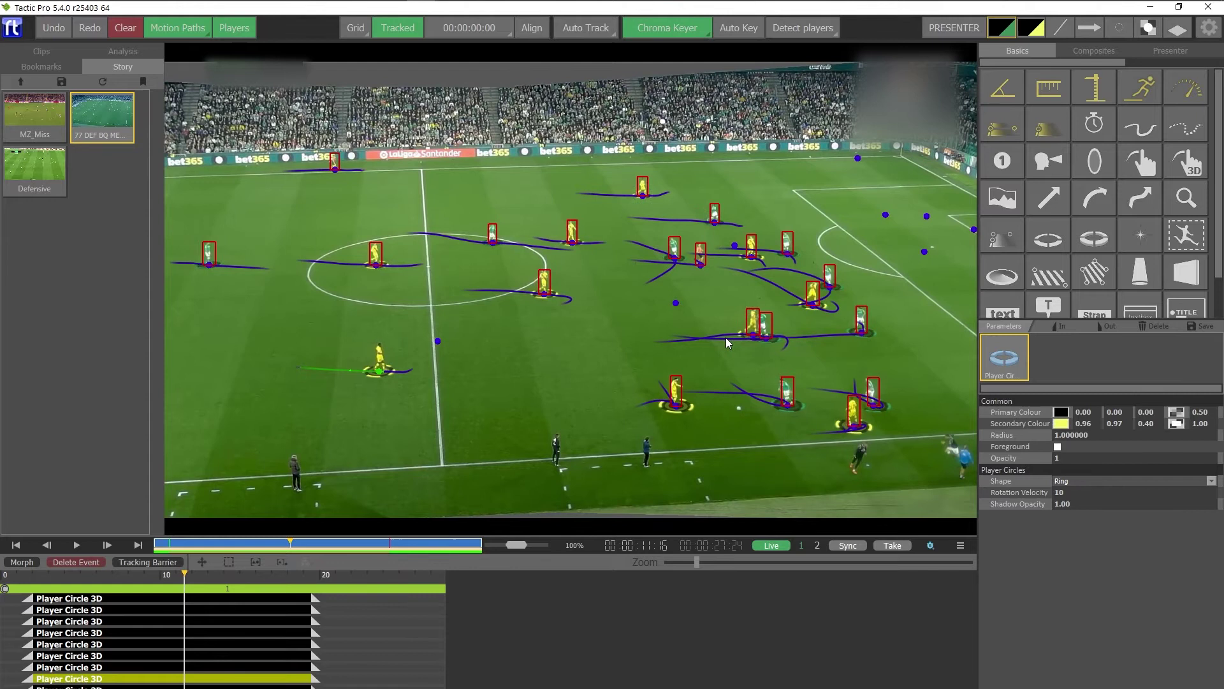
left_click(758, 320)
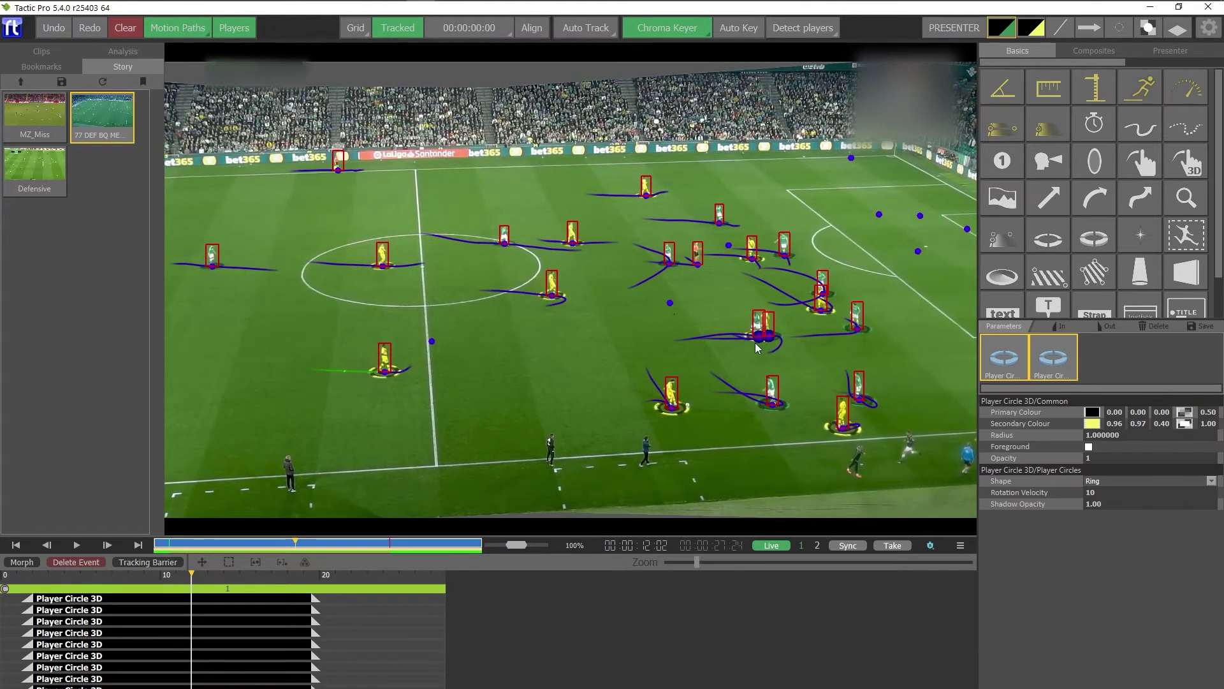
right_click(758, 322)
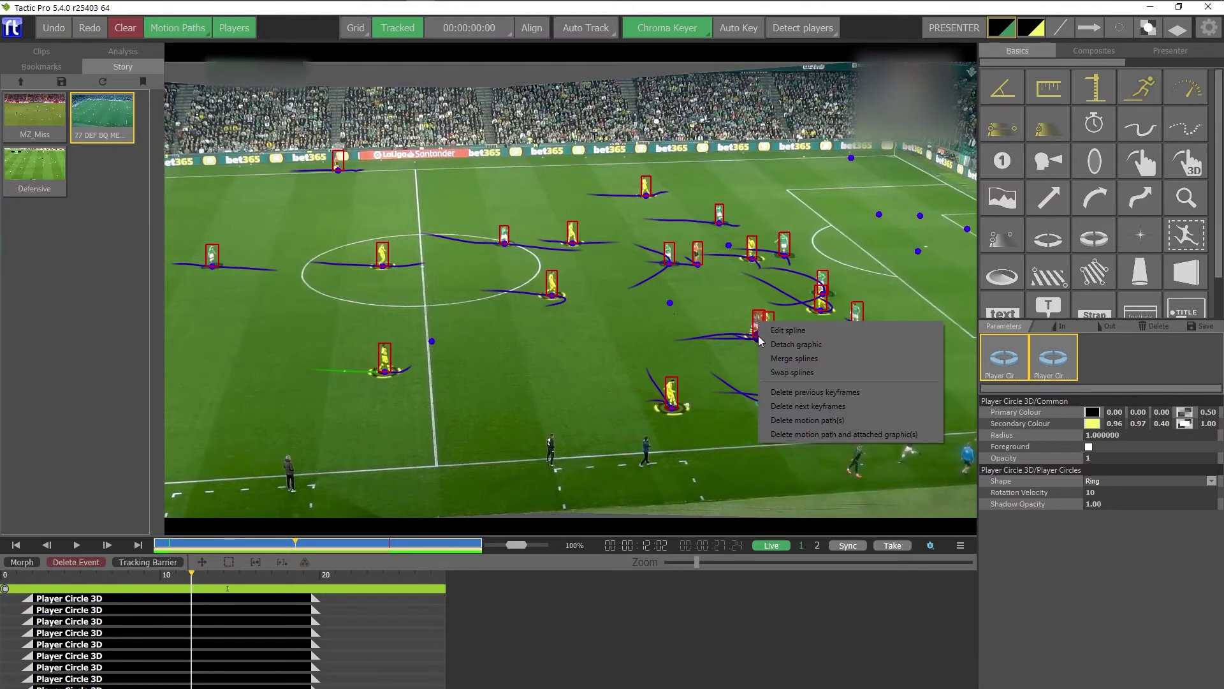
left_click(774, 370)
Play the footage to 00:00:17:01 and examine the clustered midfield players' rings between 00:00:16:13 and 00:00:16:24
key("space")
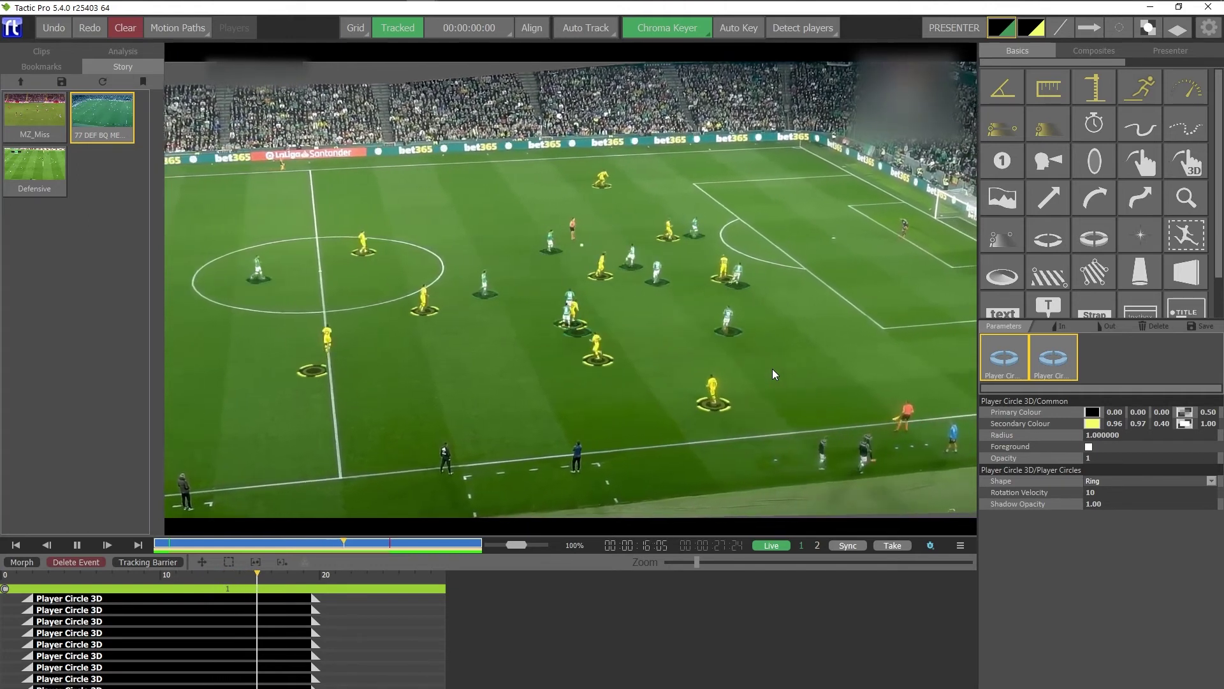
key("space")
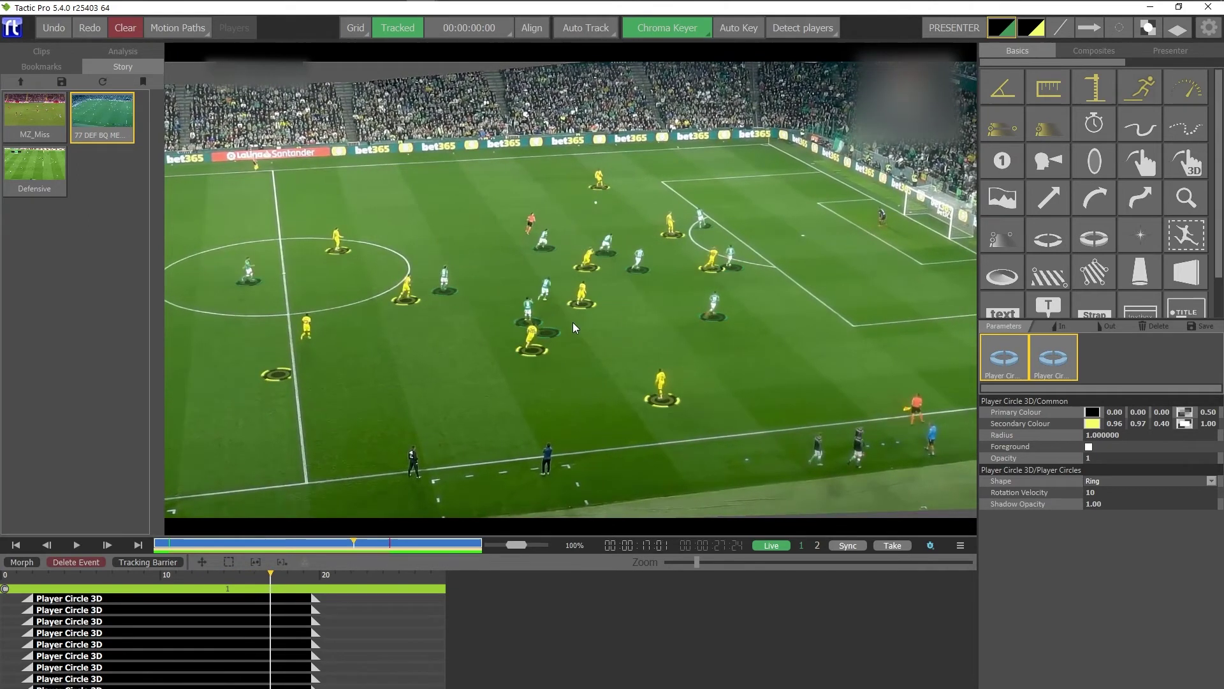
scroll(567, 326, "down", 13)
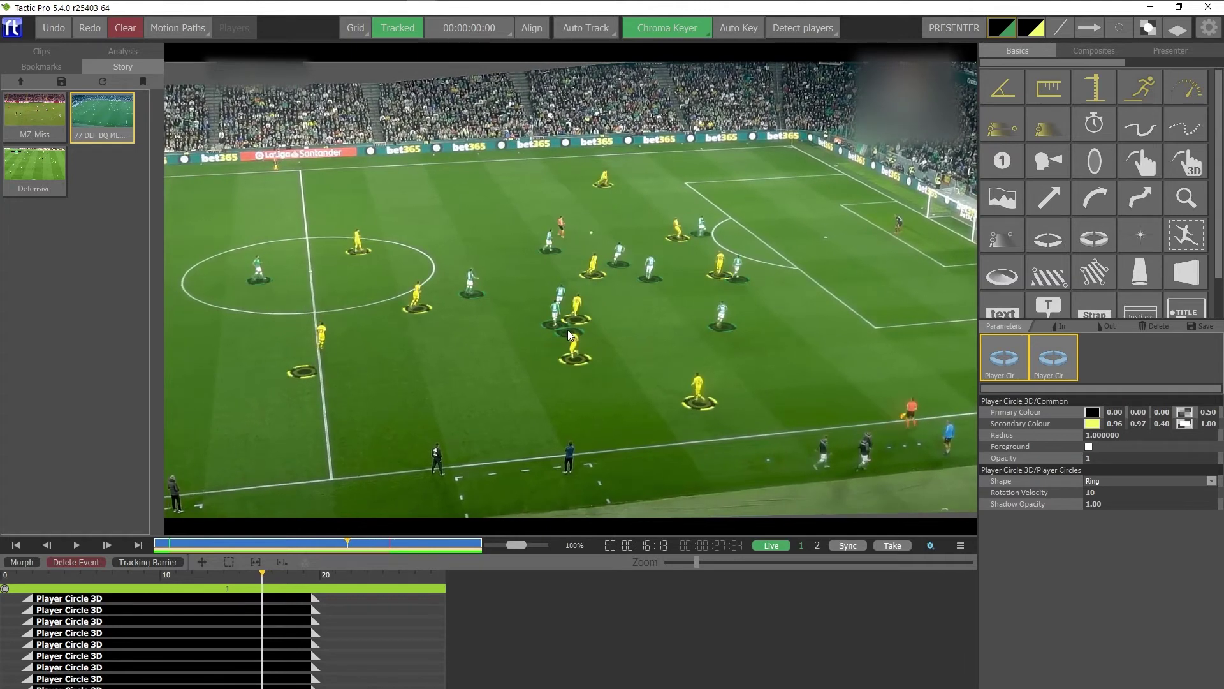
key("Right")
key("Right")
key("Right")
key("Right")
key("Right")
key("Right")
key("Right")
key("Right")
key("Right")
key("Right")
key("Right")
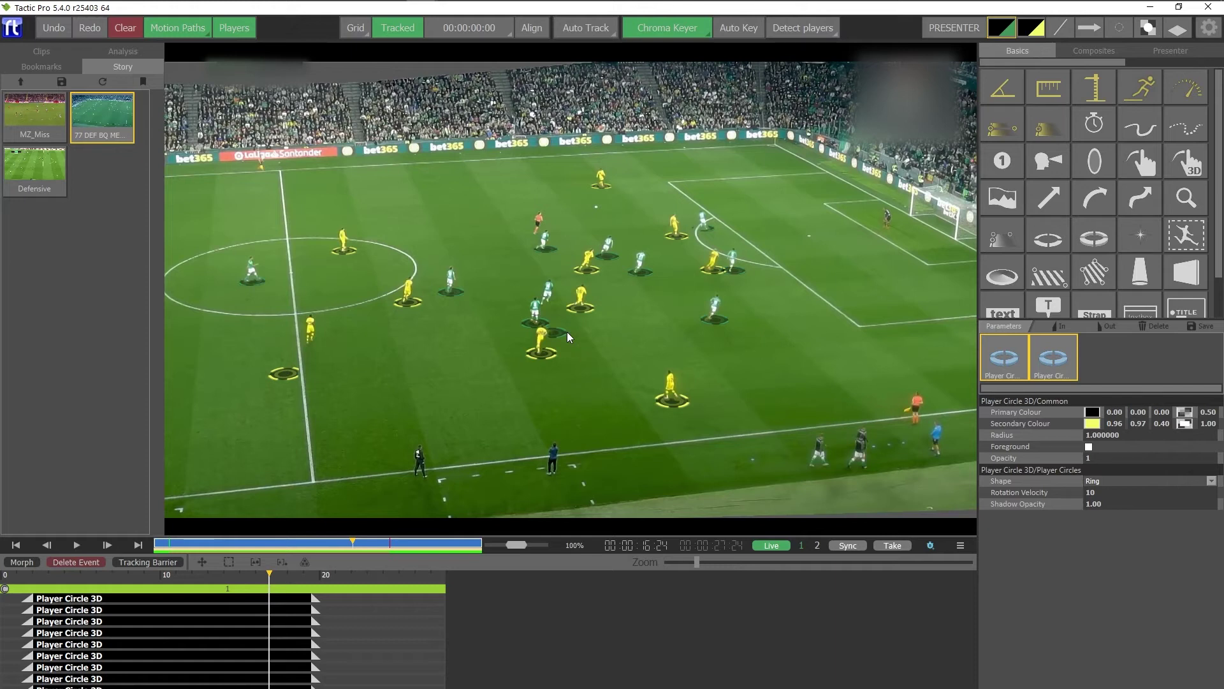
Trace the clustered midfield players' rings and motion paths back from 00:00:16:24 to 00:00:15:07
key("Left")
key("Left")
key("Left")
key("Left")
key("Left")
key("Left")
key("Left")
key("Left")
key("Left")
key("Left")
key("Left")
key("Left")
key("Left")
key("Left")
key("Left")
key("Left")
key("Left")
key("Left")
key("Left")
key("Left")
key("Left")
key("Left")
key("Left")
key("Left")
key("Left")
key("Left")
key("Left")
key("Left")
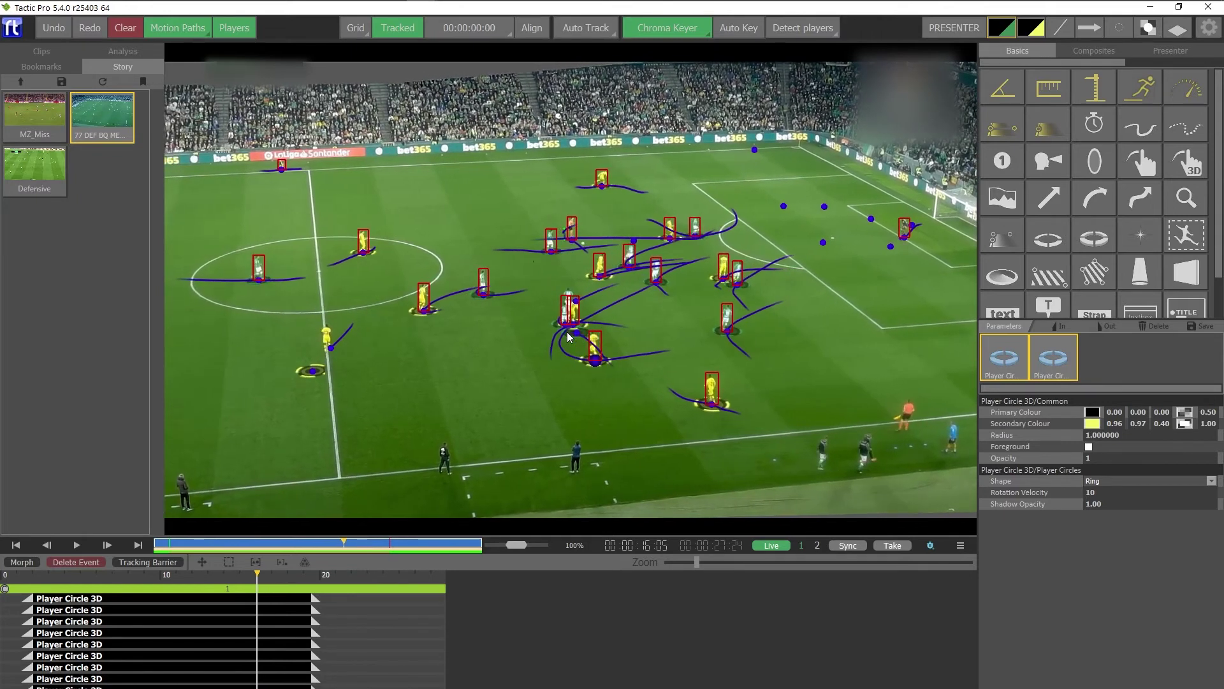
key("Left")
key("Left")
key("Left")
key("Left")
key("Left")
key("Left")
key("Left")
key("Left")
key("Left")
key("Left")
key("Left")
key("Left")
key("Left")
key("Left")
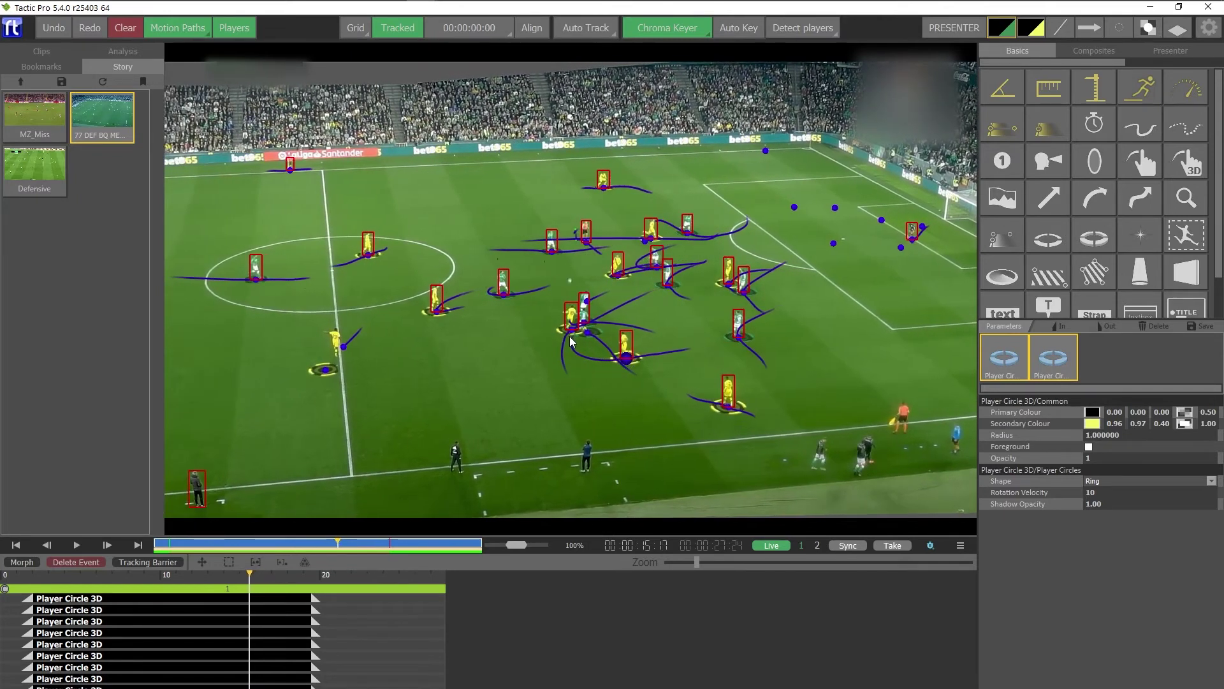
Select the midfield green ring at 00:00:15:07 and merge its spline with the unringed green-and-white player's path at 00:00:17:04
left_click(610, 344)
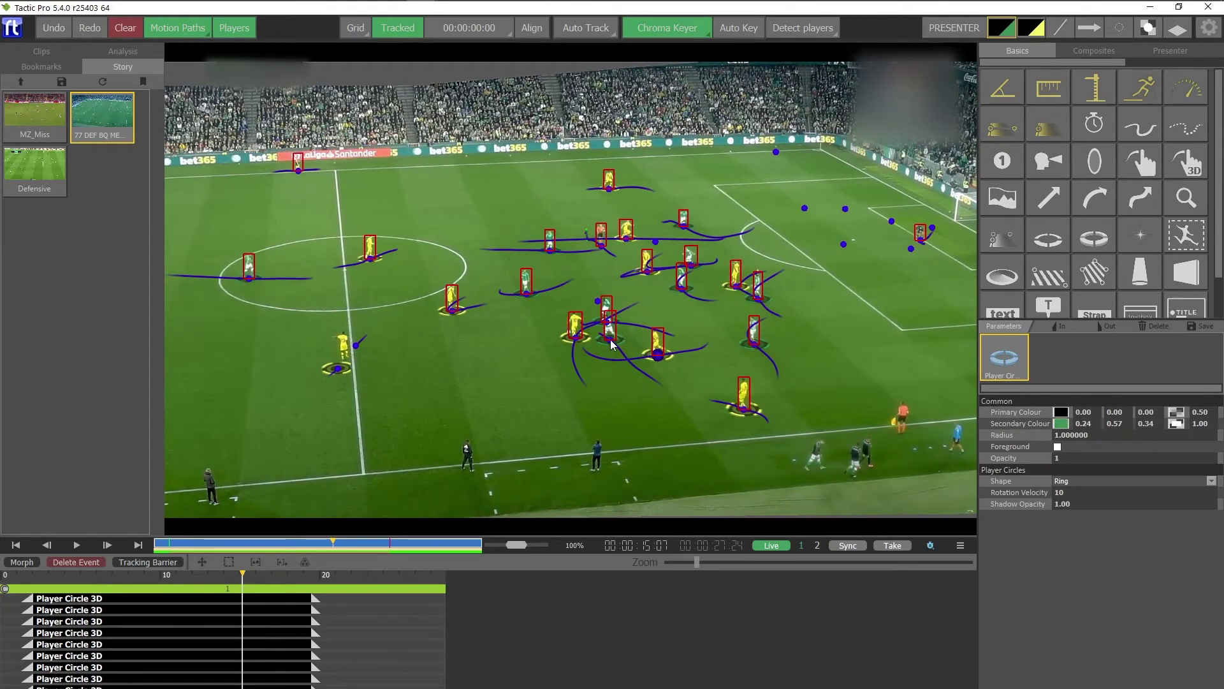
key("Right")
key("Right")
key("Right")
key("Right")
key("Right")
key("Right")
key("Right")
key("Right")
key("Right")
key("Right")
key("Right")
key("Right")
key("Right")
key("Right")
key("Right")
key("Right")
key("Right")
key("Right")
key("Right")
key("Right")
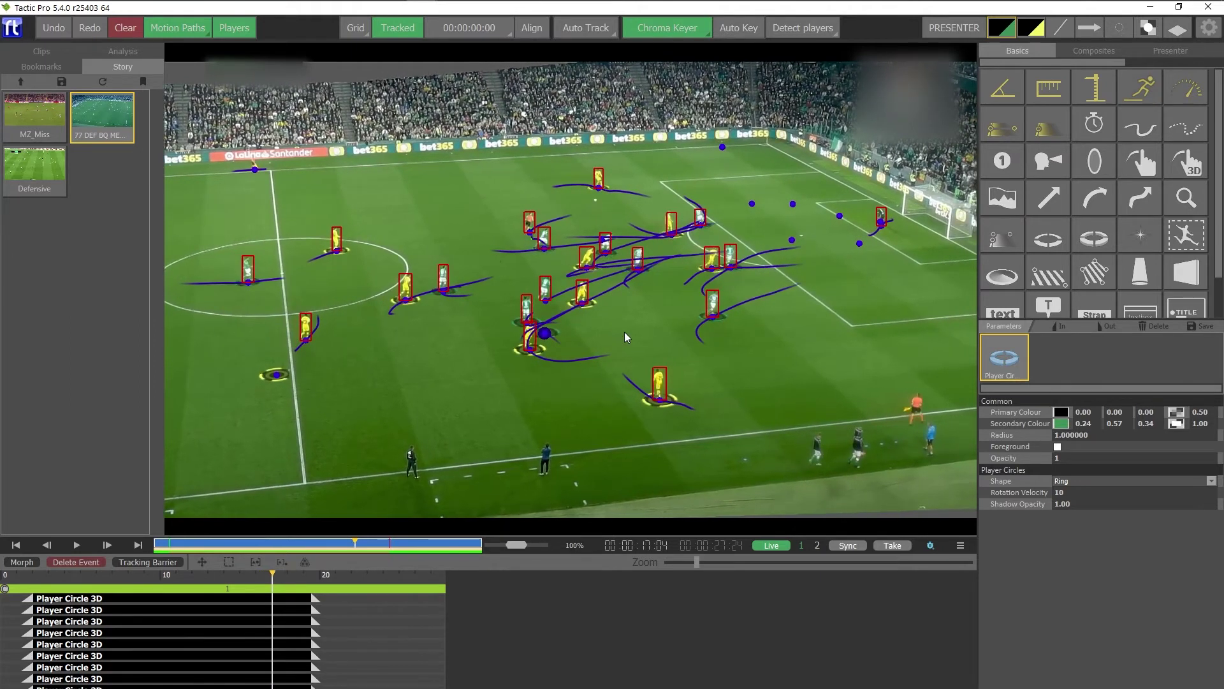
right_click(547, 305)
left_click(572, 324)
Check the merged path back to 00:00:15:16, with the motion paths hidden for the earlier frames
key("Left")
key("Left")
key("Left")
key("Left")
key("Left")
key("Left")
key("Left")
key("Left")
key("Left")
key("Left")
key("Left")
key("Left")
key("Left")
key("Left")
key("Left")
key("Left")
key("Left")
key("Left")
key("Left")
key("Left")
key("Left")
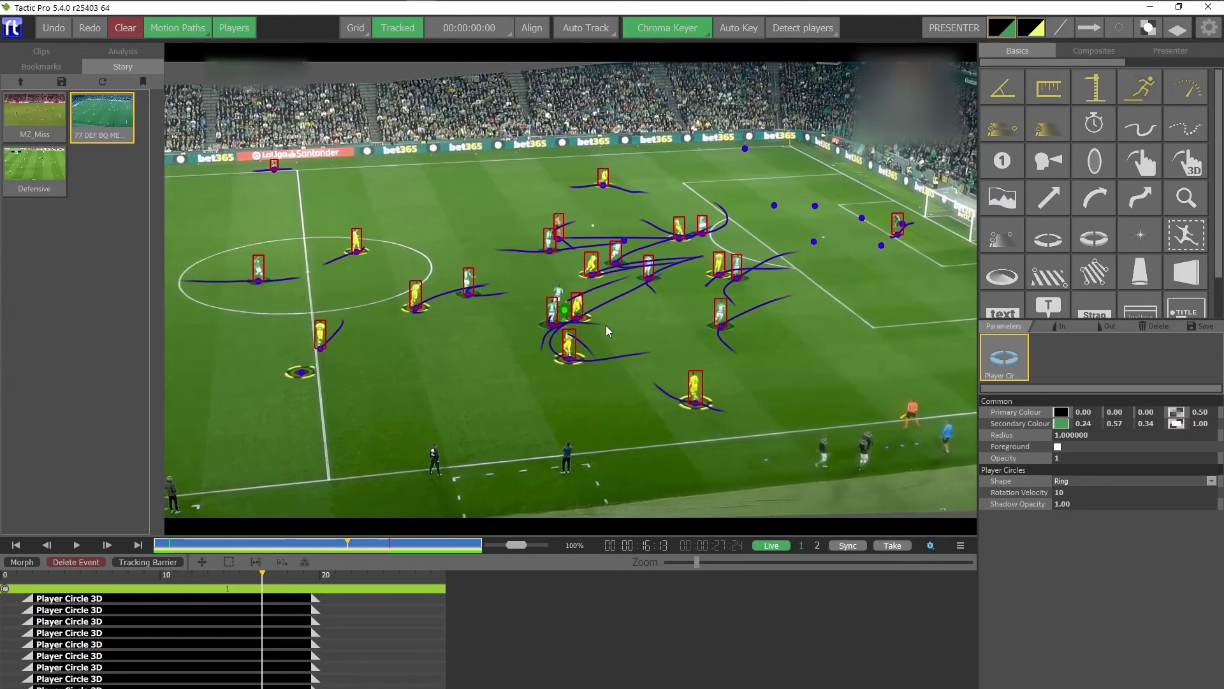
key("Left")
key("Left")
key("Left")
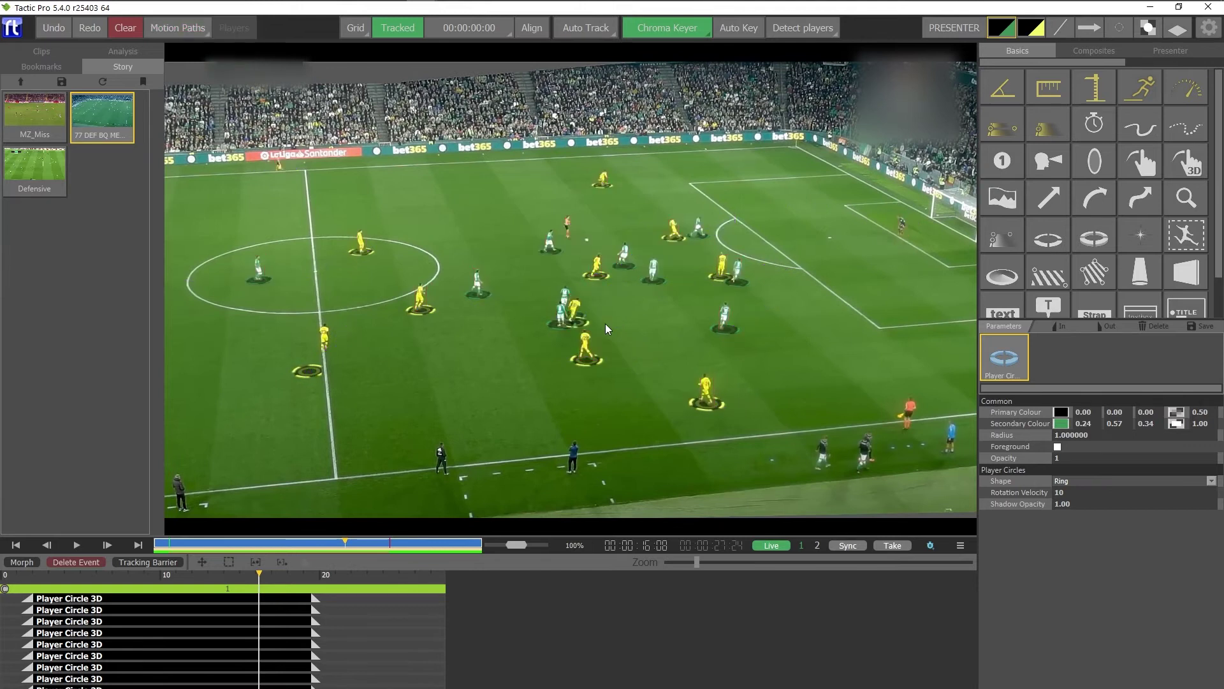
key("Left")
key("Left")
key("Left")
key("Left")
key("Left")
key("Left")
key("Left")
key("Left")
key("Left")
key("Left")
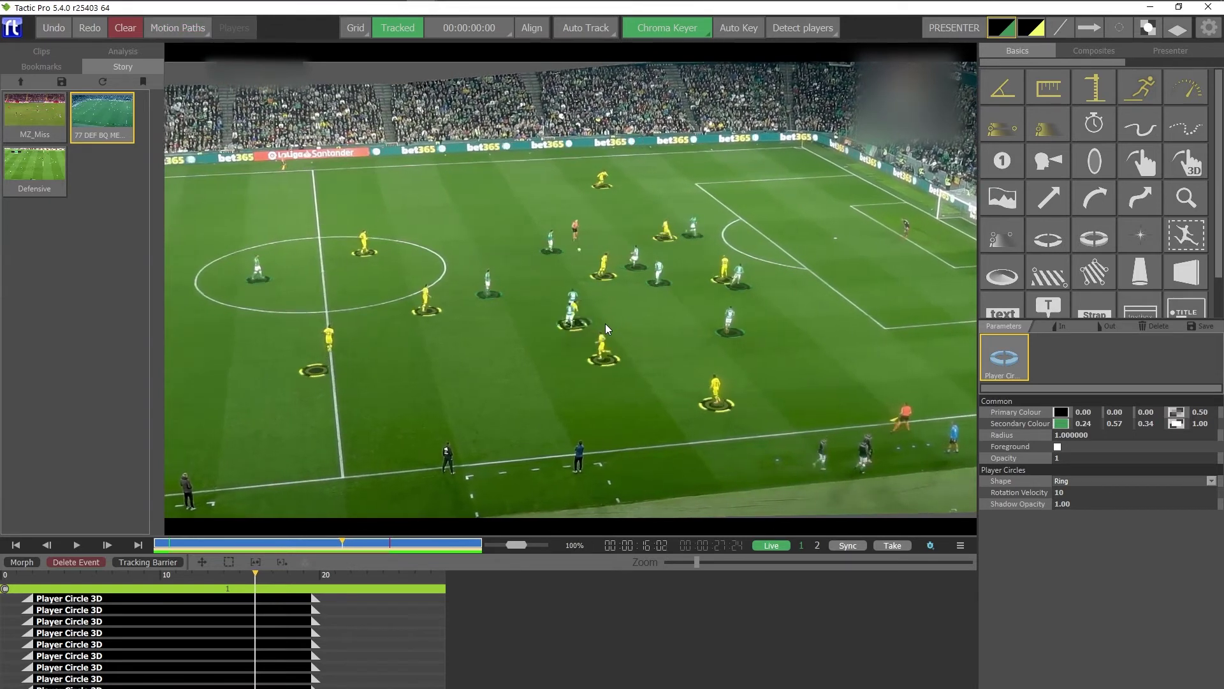
key("Left")
key("Left")
key("Left")
key("Left")
key("Left")
key("Left")
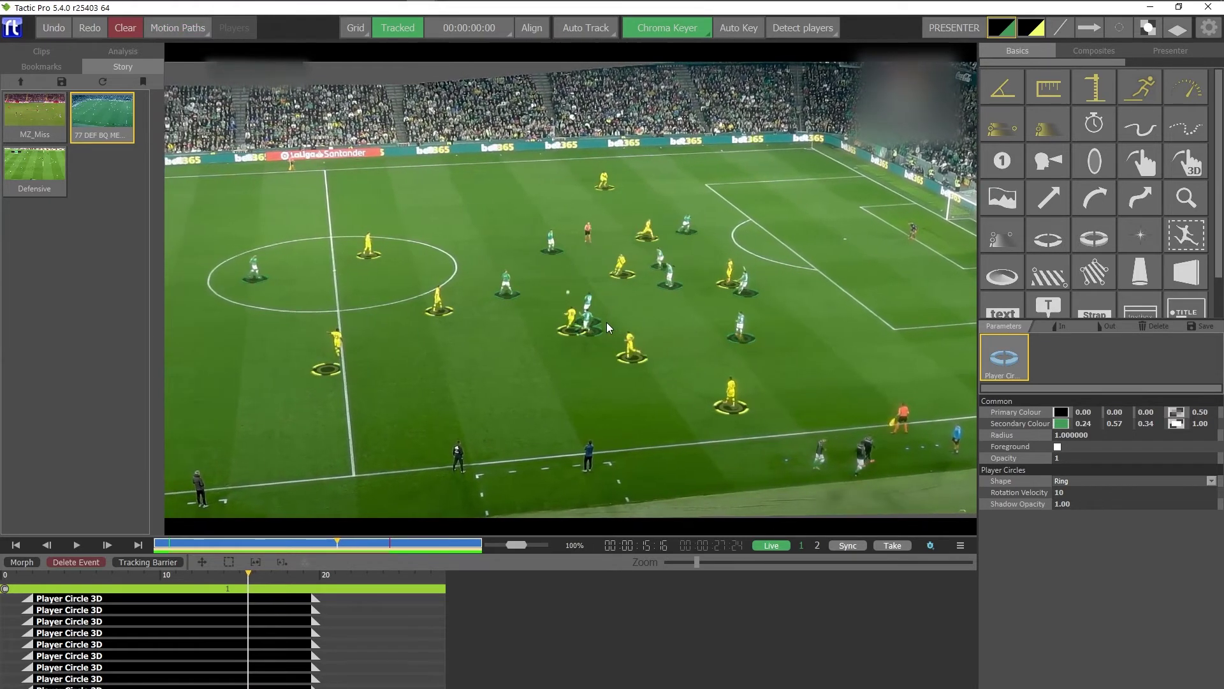
Advance the footage to 00:00:16:03 and examine the rings of the overlapping yellow and green-and-white midfield players
key("Right")
key("Right")
key("Right")
key("Right")
key("Right")
key("Right")
key("Right")
key("Right")
key("Right")
key("Right")
key("Right")
key("Right")
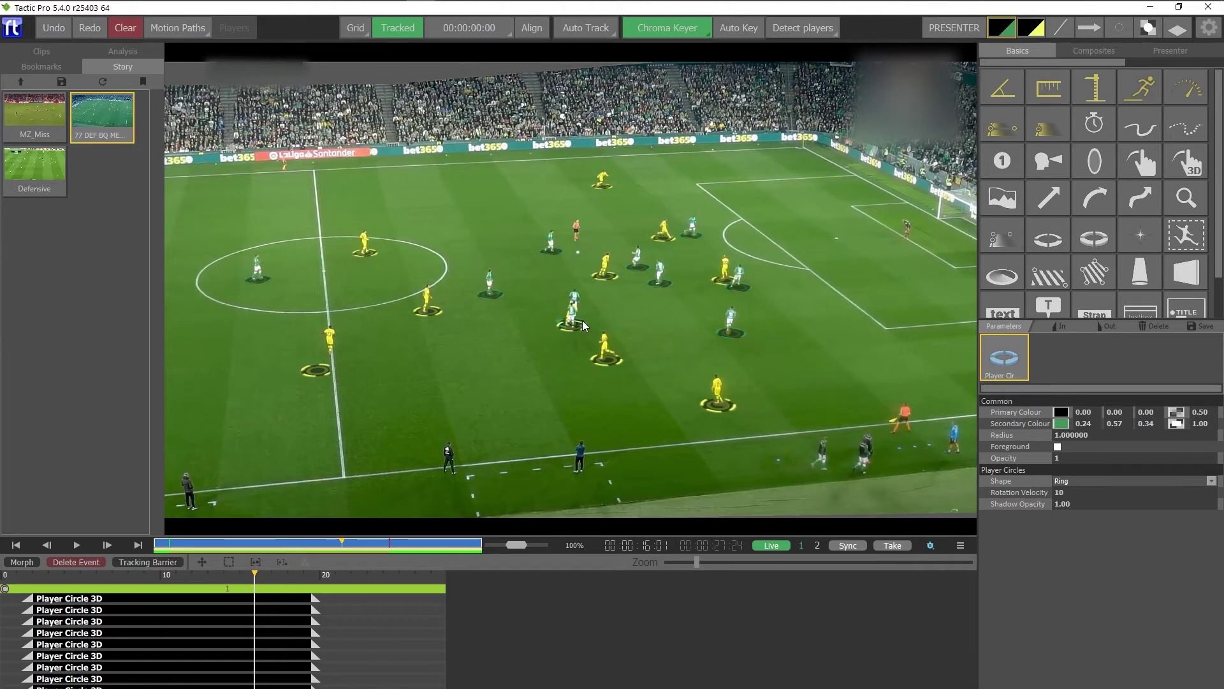
key("Right")
key("Right")
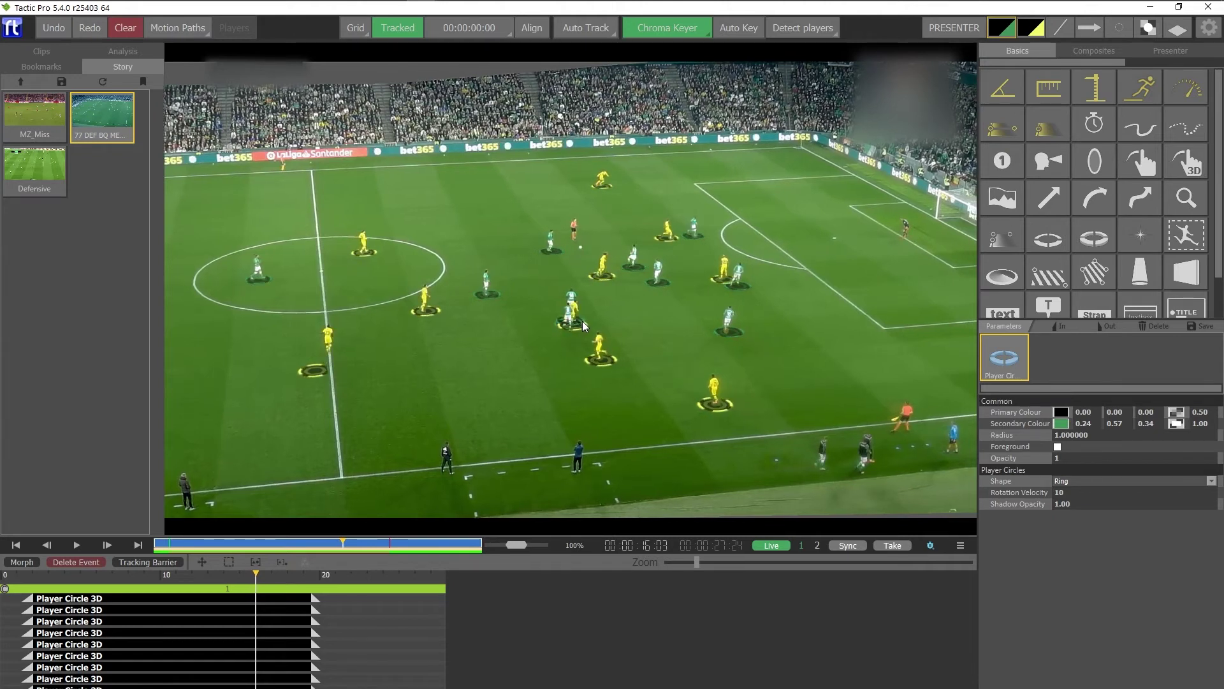
Play the footage to 00:00:19:23 and review the players' rings back to 00:00:18:23
key("space")
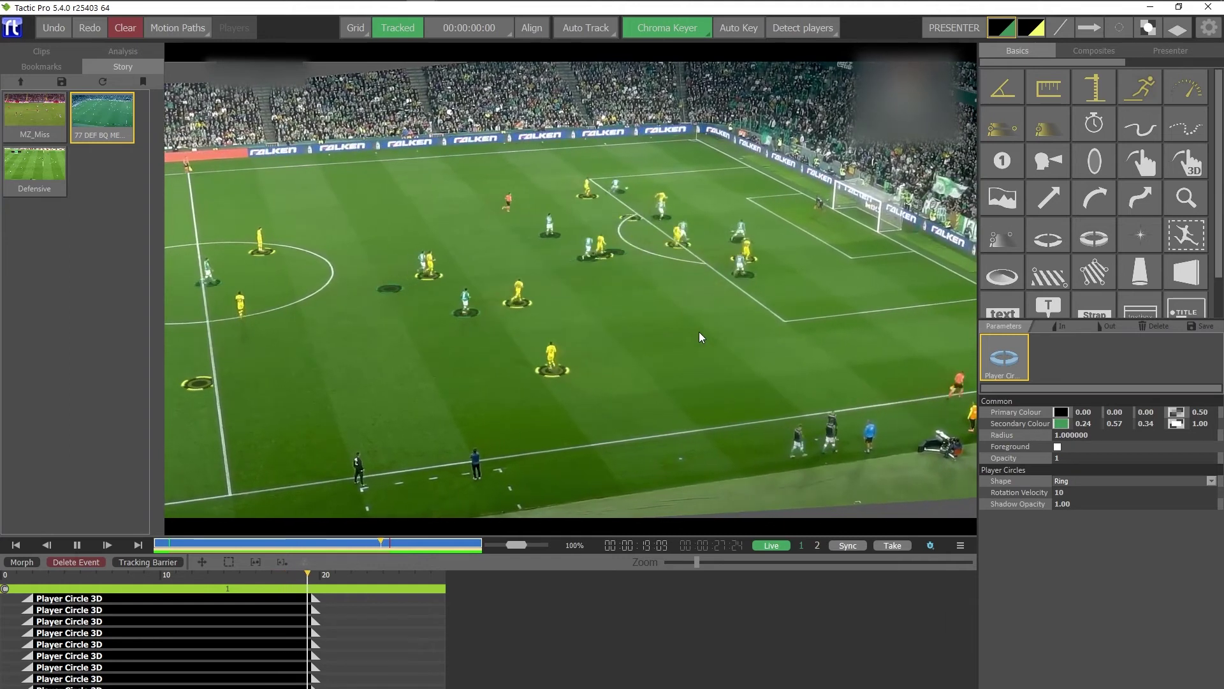
key("space")
key("Left")
key("Left")
key("Left")
key("Left")
key("Left")
key("Left")
key("Left")
key("Left")
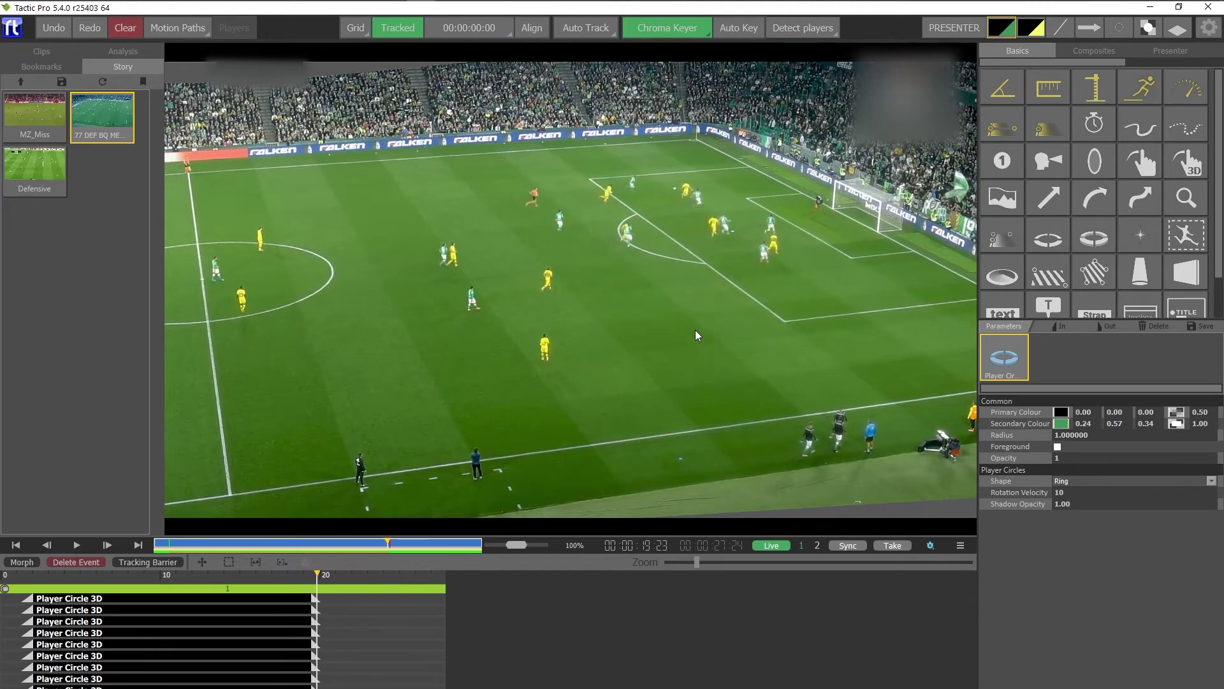
key("Left")
key("Left")
key("Left")
key("Left")
key("Left")
key("Left")
key("Left")
key("Left")
key("Left")
key("Left")
key("Left")
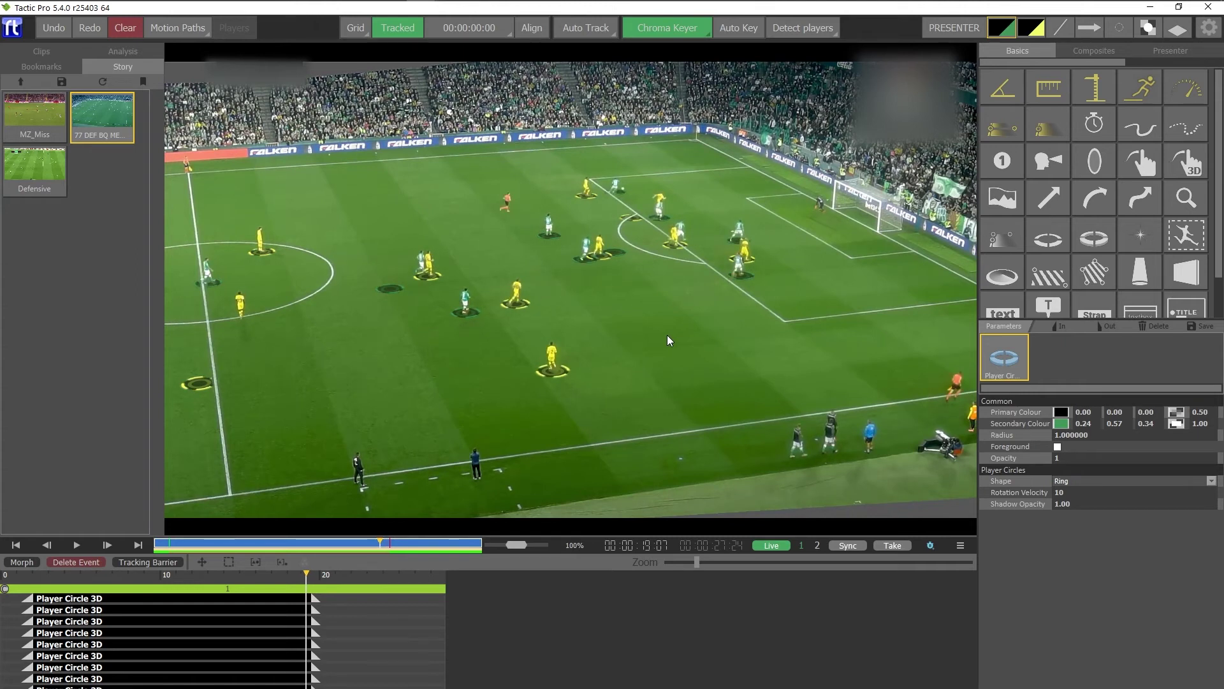
key("Left")
key("Left")
key("Left")
key("Left")
key("Left")
key("Left")
key("Left")
key("Left")
key("Left")
key("Left")
key("Left")
key("Left")
key("Left")
key("Left")
key("Left")
key("Left")
key("Left")
key("Left")
key("Left")
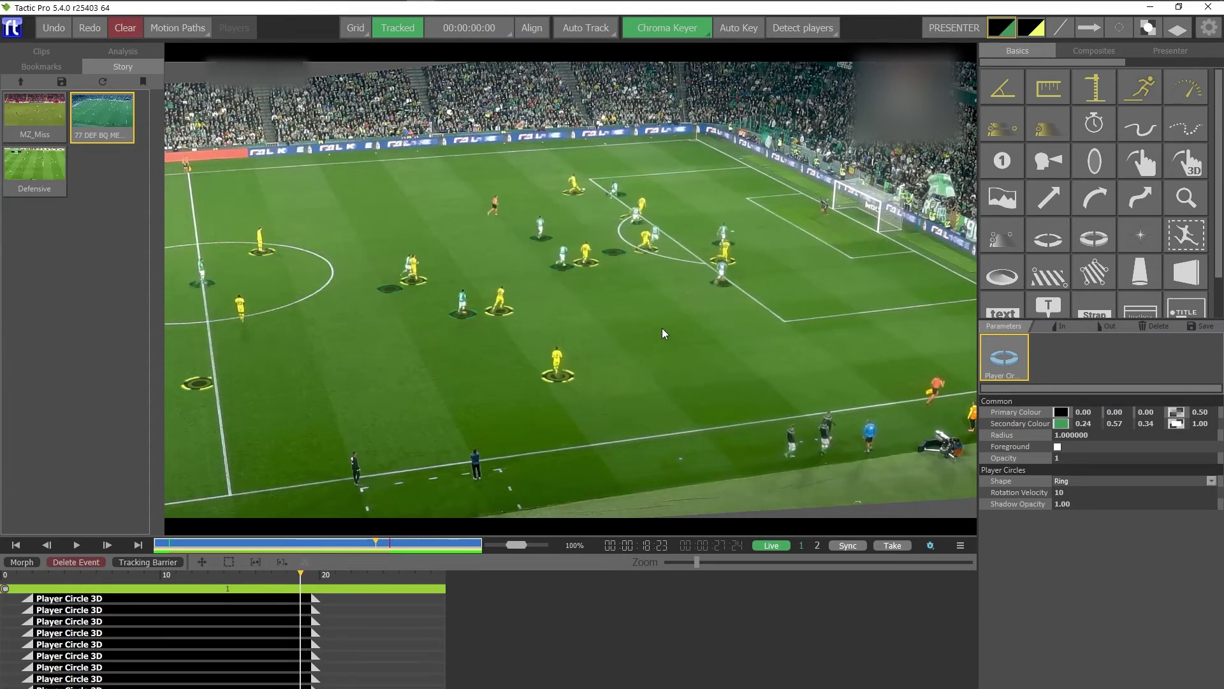
Review the players' rings frame by frame back to 00:00:18:02, and replay the footage to 00:00:19:06
key("Left")
key("Left")
key("Left")
key("Left")
key("Left")
key("Left")
key("Left")
key("Left")
key("Left")
key("Left")
key("Left")
key("Left")
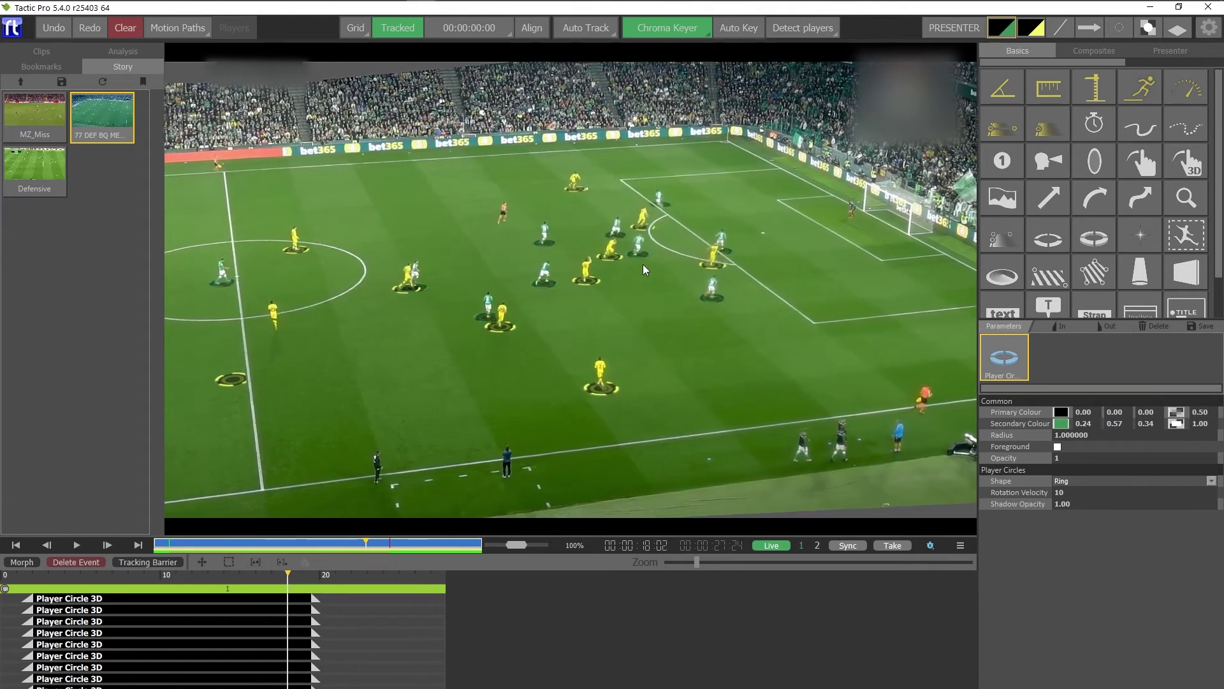
key("space")
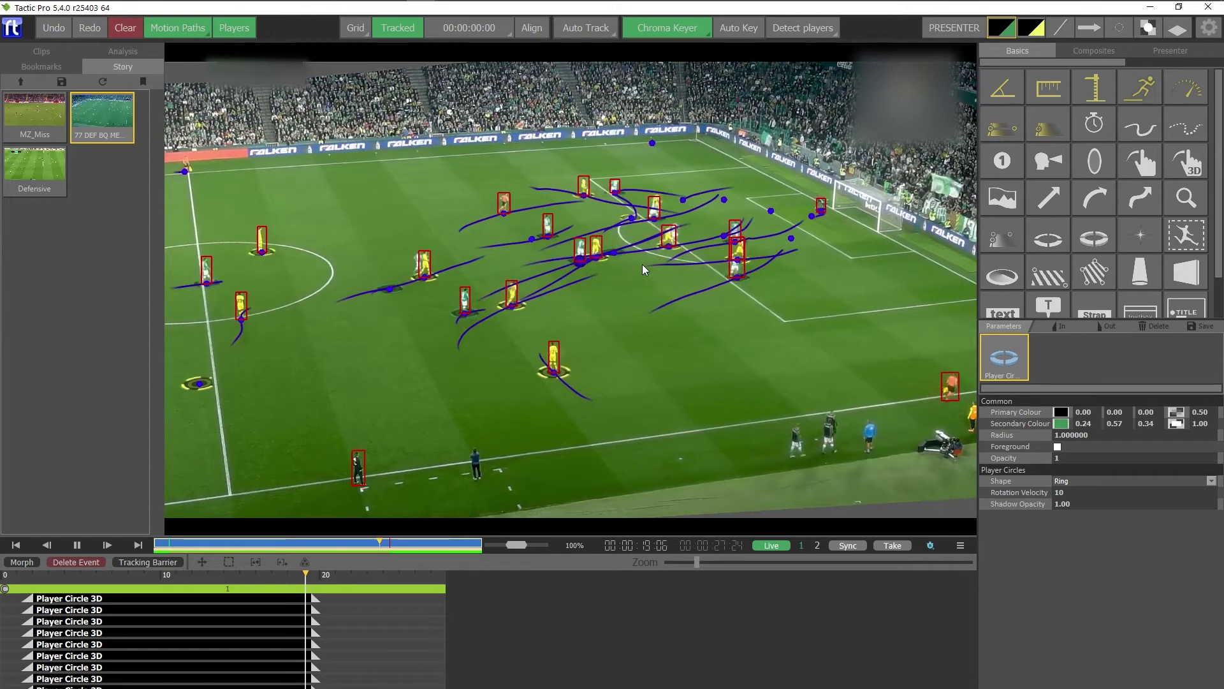
At 00:00:18:05, open the spline of the green-and-white player just outside the penalty arc for editing
key("Left")
key("Left")
key("Left")
key("Left")
key("Left")
key("Left")
key("Left")
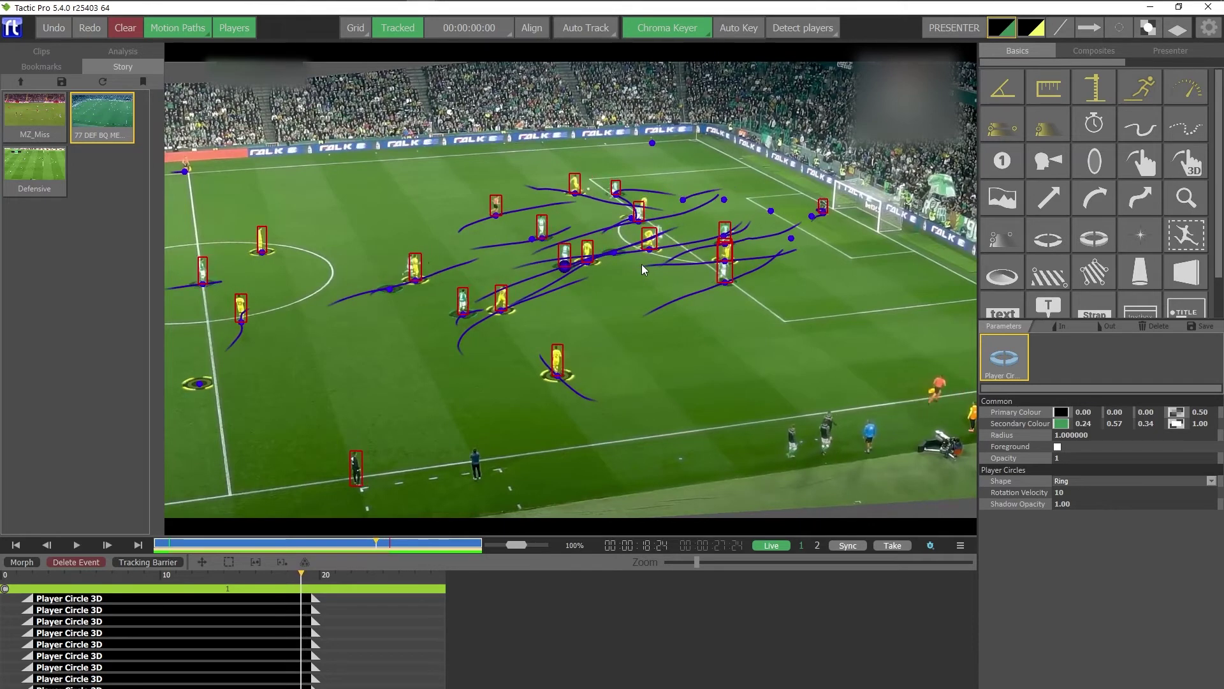
key("Left")
key("Left")
key("Left")
key("Left")
key("Left")
key("Left")
key("Left")
key("Left")
key("Left")
key("Left")
key("Left")
key("Left")
key("Left")
key("Left")
key("Left")
key("Left")
key("Left")
key("Left")
key("Left")
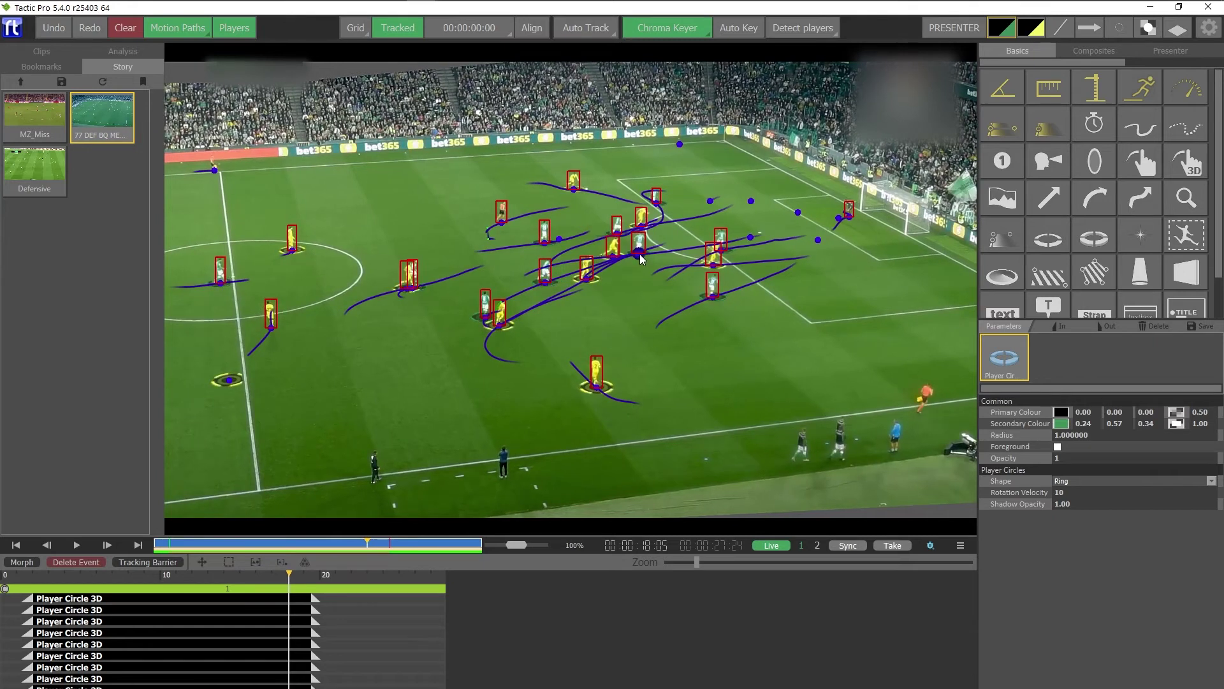
right_click(639, 255)
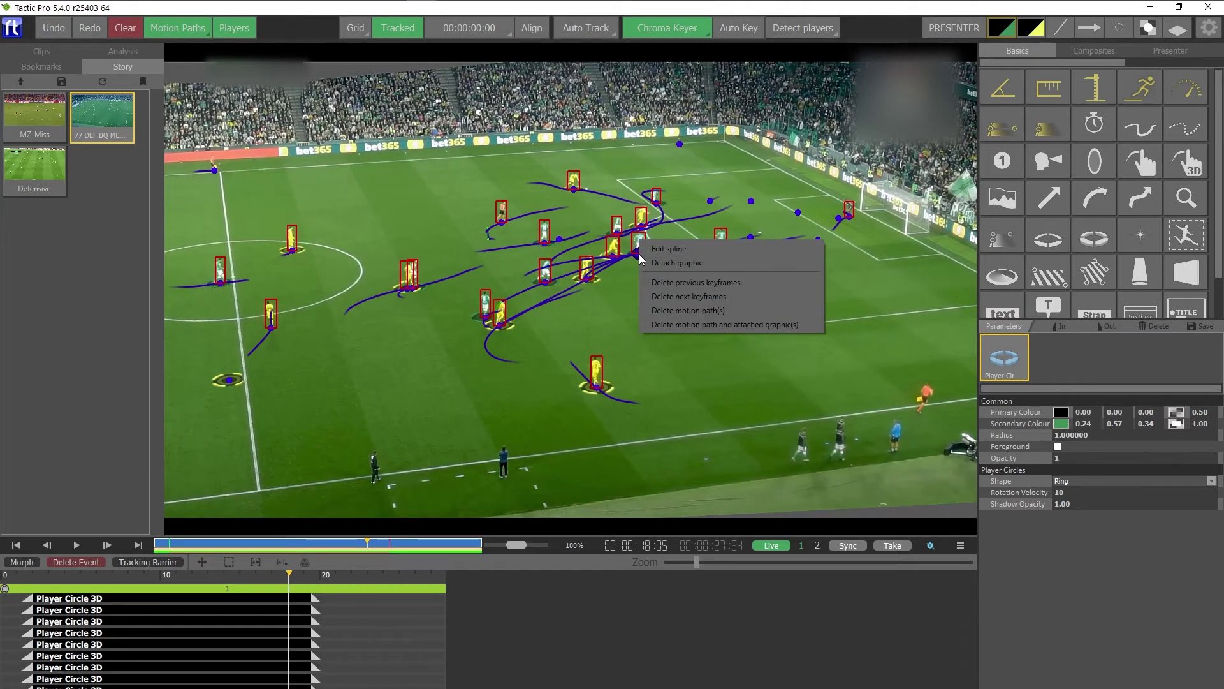
left_click(647, 251)
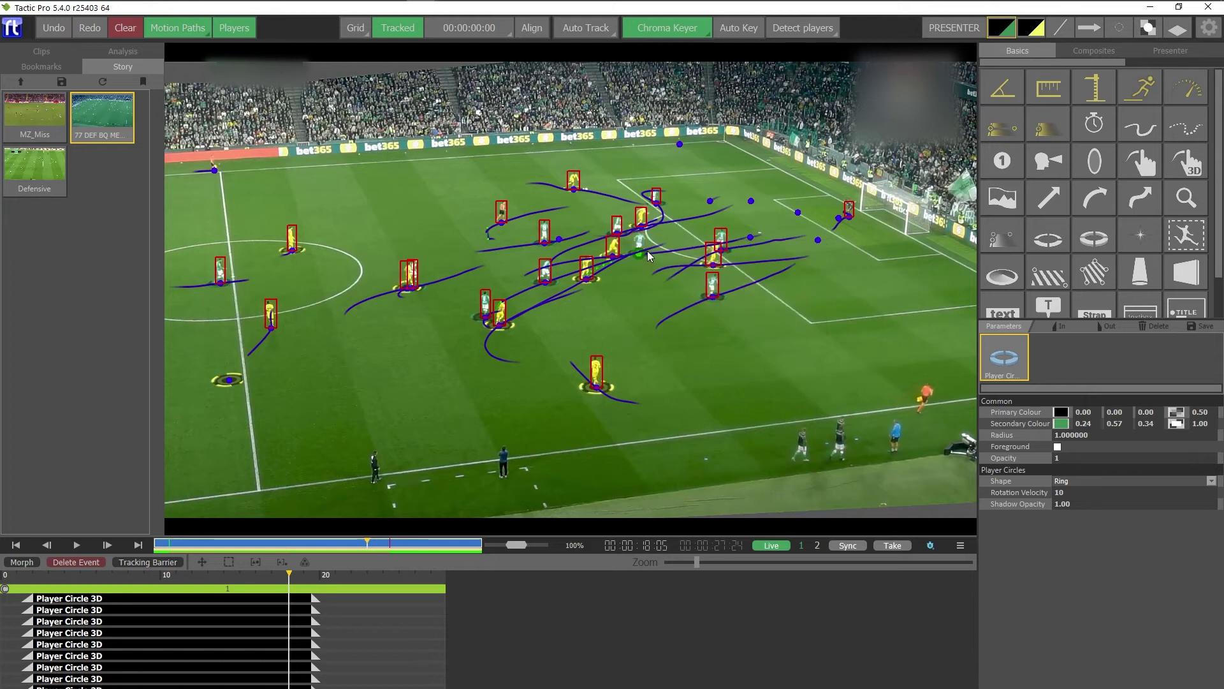
key("m")
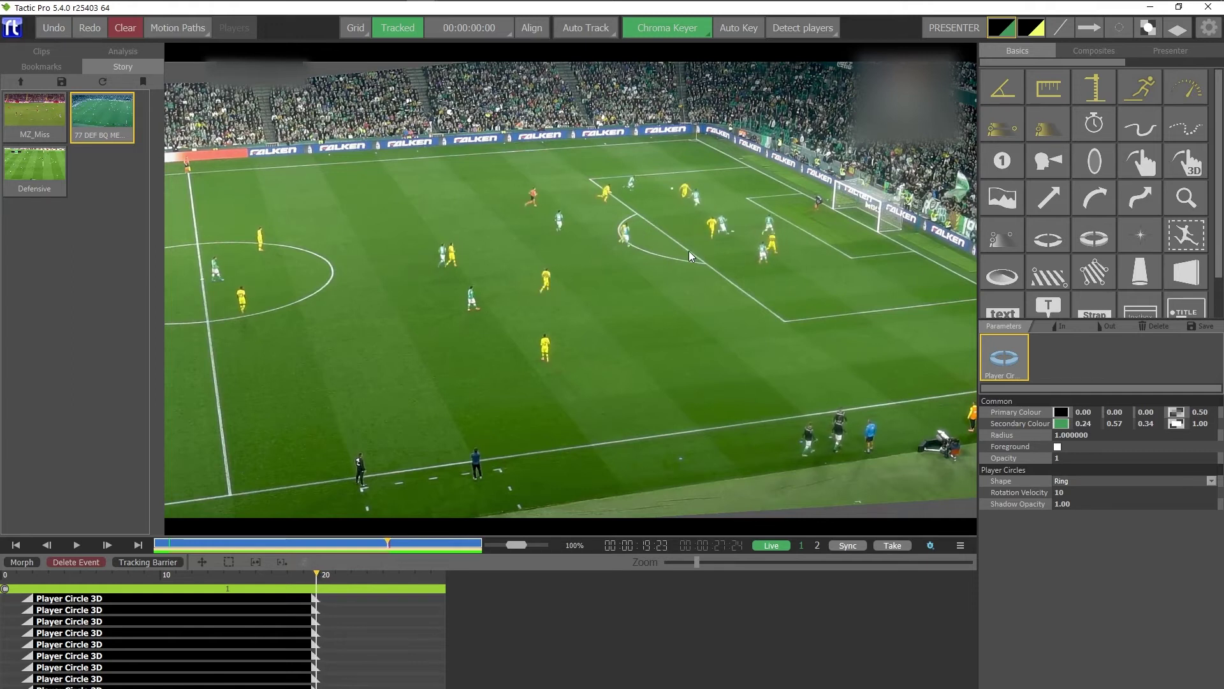
Check the players' rings back from 00:00:19:23 to 00:00:19:03 with the motion paths hidden
key("Left")
key("Left")
key("Left")
key("Left")
key("Left")
key("Left")
key("Left")
key("Left")
key("Left")
key("Left")
key("Left")
key("Left")
key("Left")
key("Left")
key("Left")
key("Left")
key("Left")
key("Left")
key("Left")
key("Left")
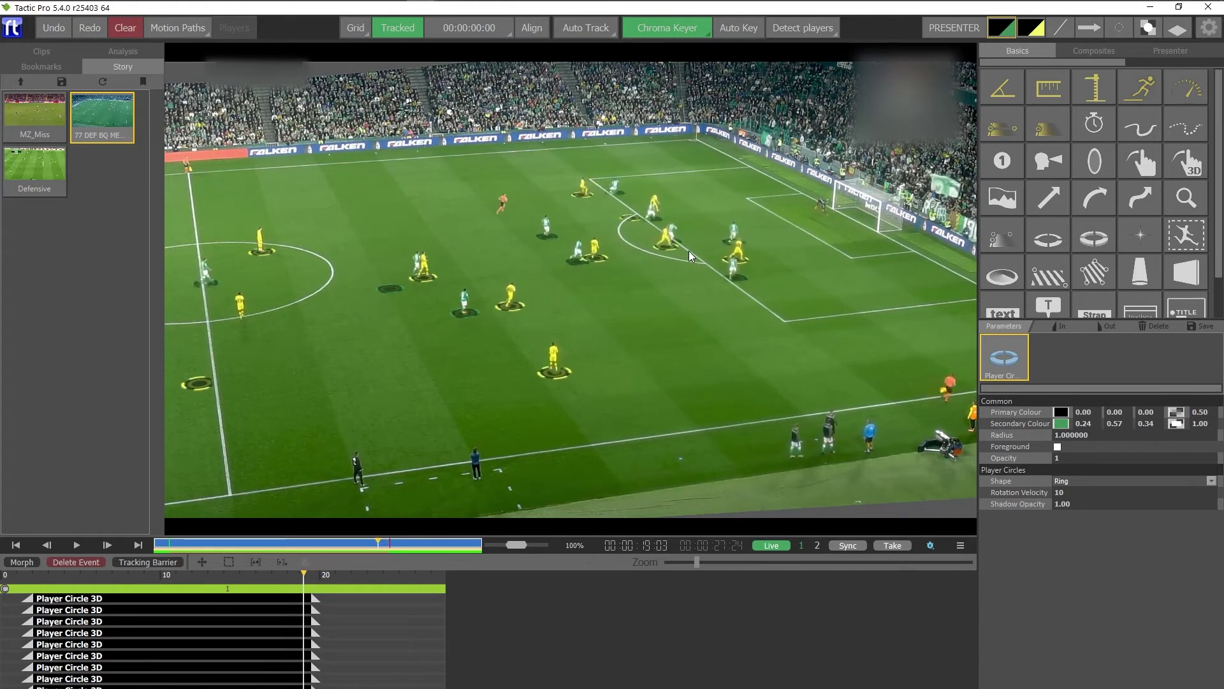
Select the yellow ring by the two overlapping players at the penalty arc at 00:00:18:18 and open its spline for editing
key("m")
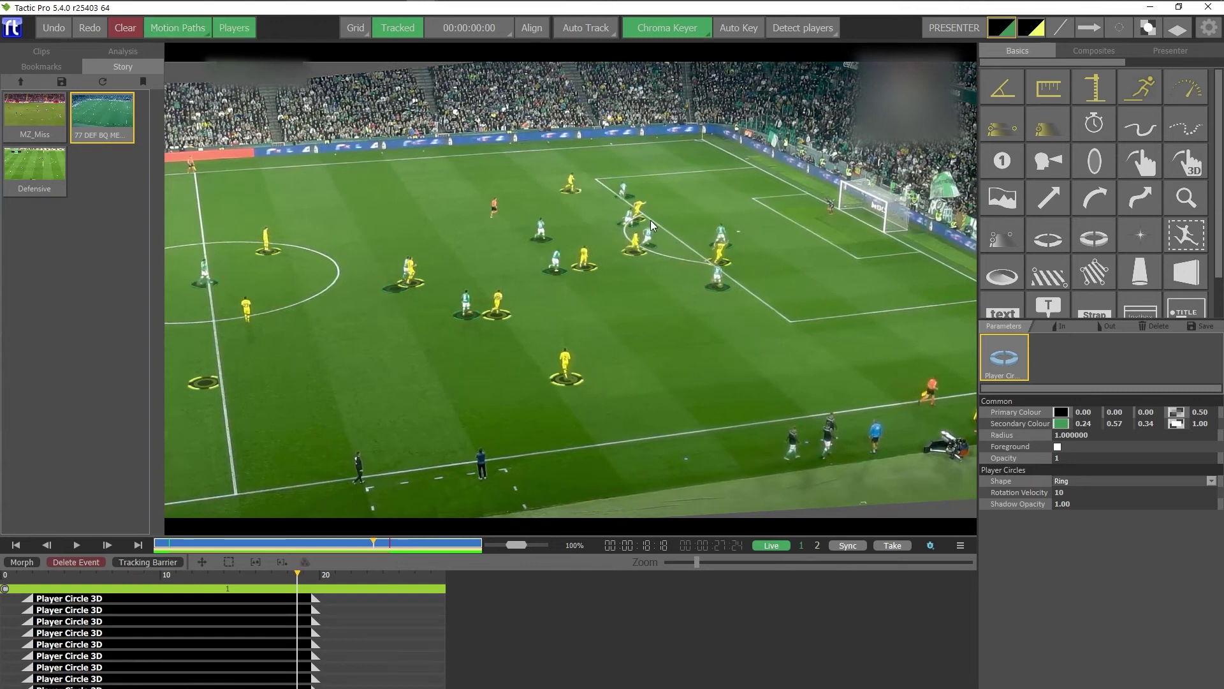
left_click(641, 221)
right_click(640, 221)
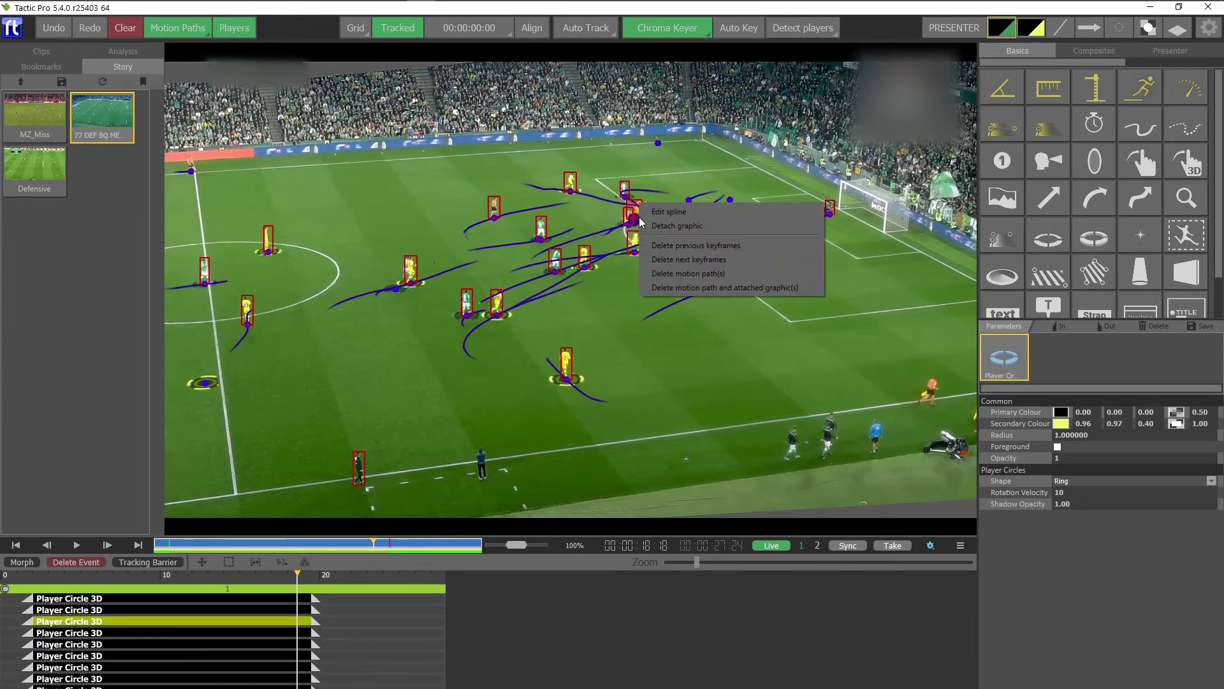
left_click(696, 246)
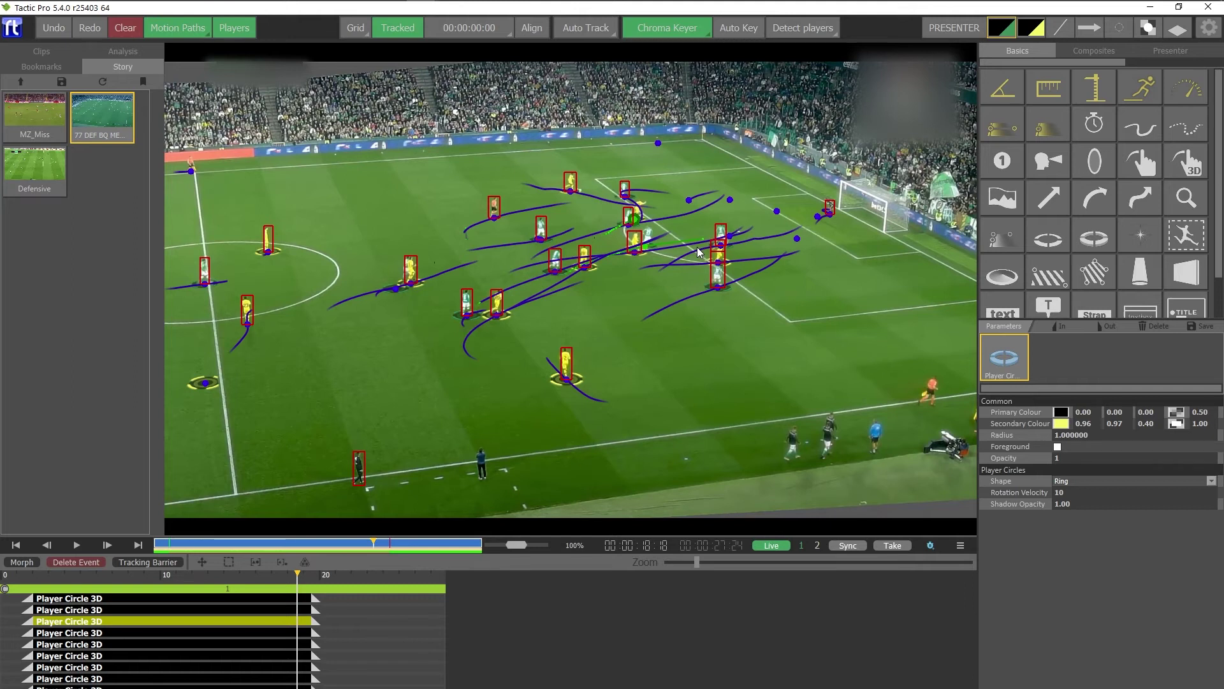
Hide the motion paths and play the footage past 00:00:18:22 to check the ring of the yellow player at the penalty arc
key("m")
key("space")
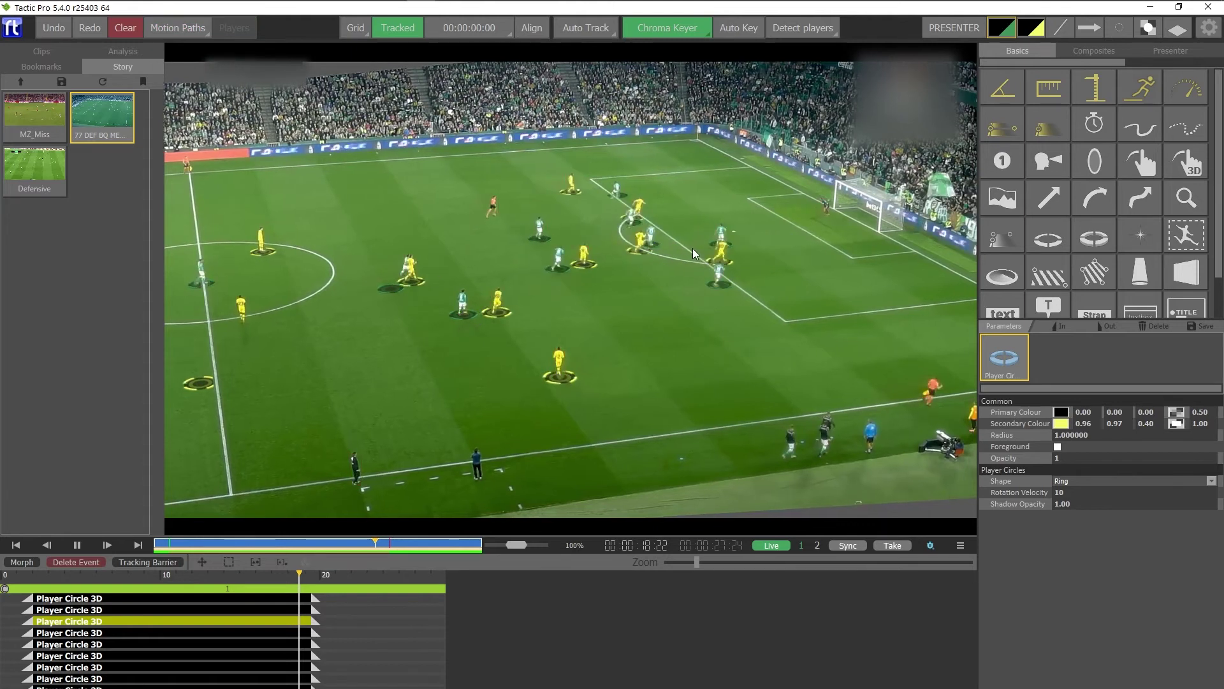
key("space")
key("Left")
key("Left")
key("Left")
key("Left")
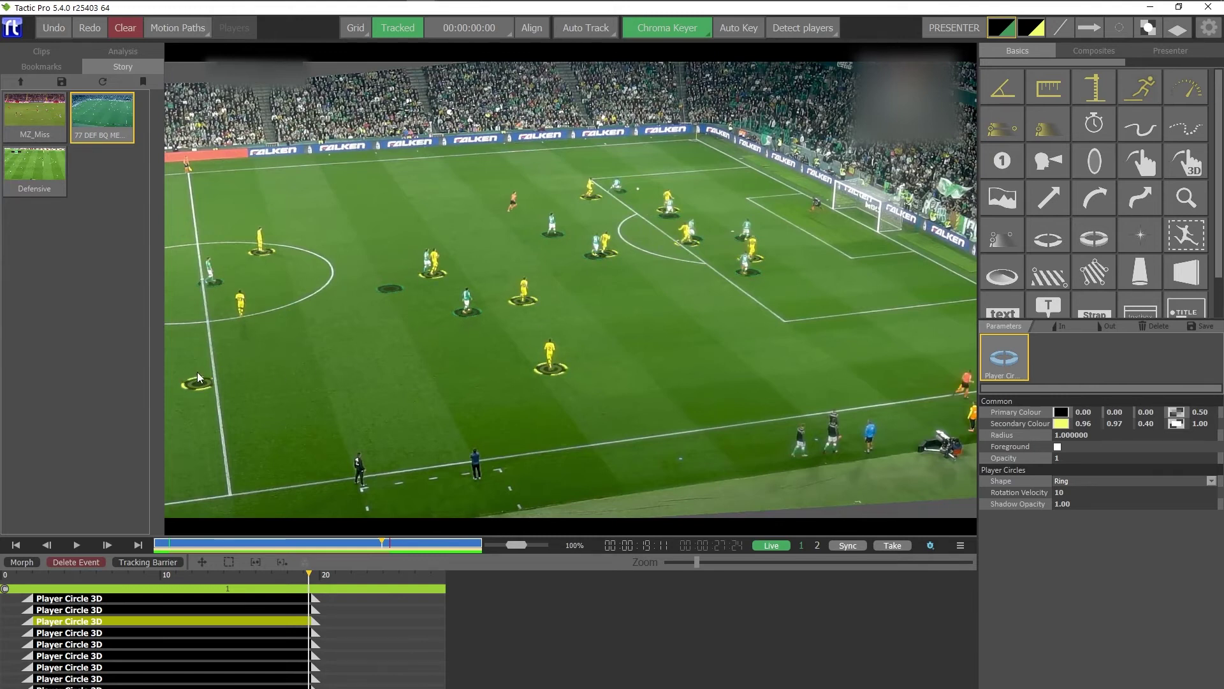
Select the stray yellow ring near the halfway line at 00:00:16:19 and merge its spline with the nearby unringed yellow player's path
key("m")
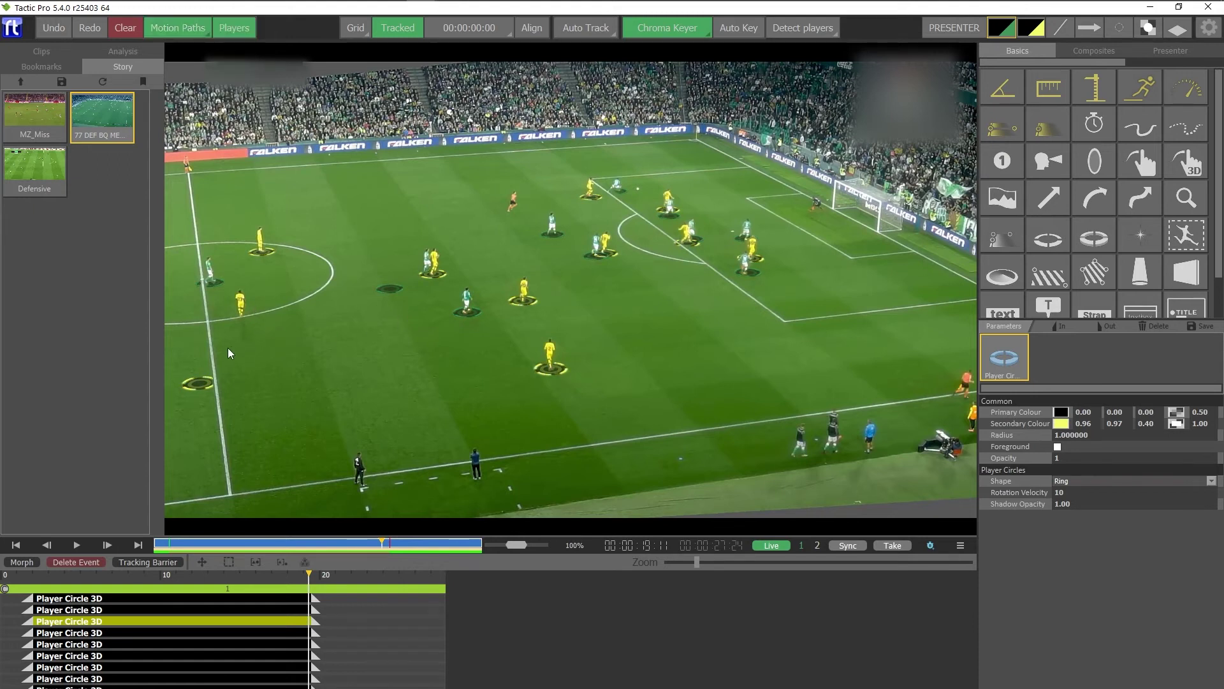
key("Left")
key("Left")
key("Left")
key("Left")
key("Left")
key("Left")
key("Left")
key("Left")
key("Left")
key("Left")
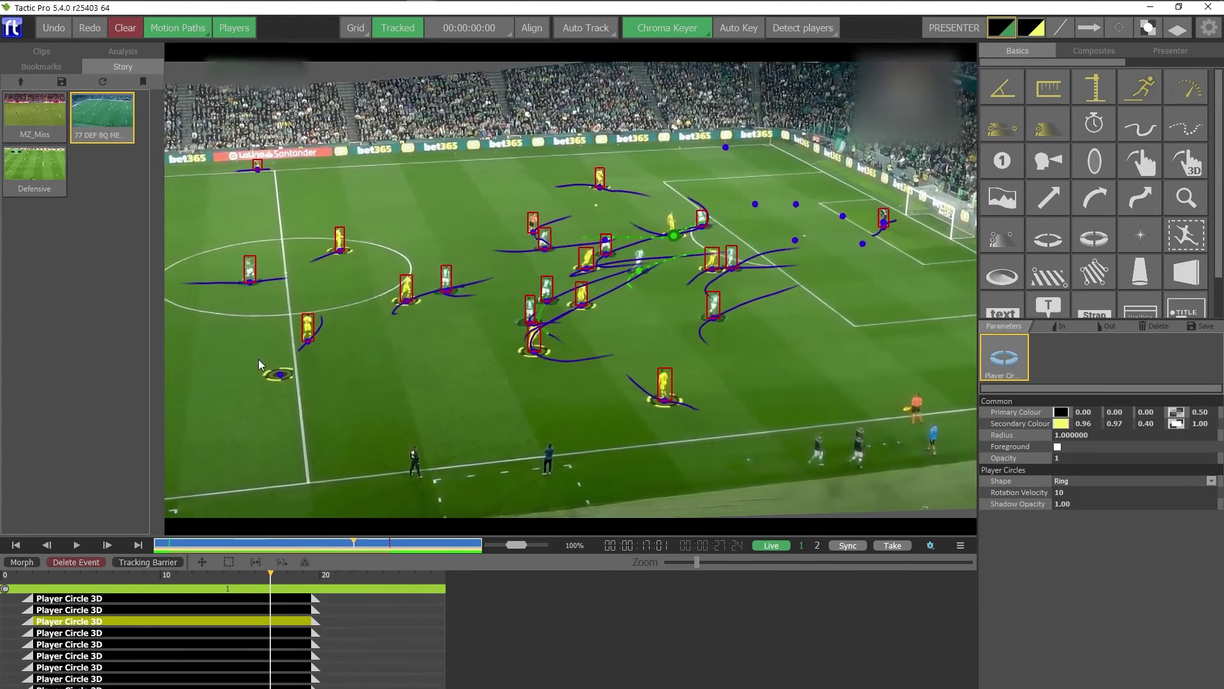
left_click(294, 373)
right_click(317, 350)
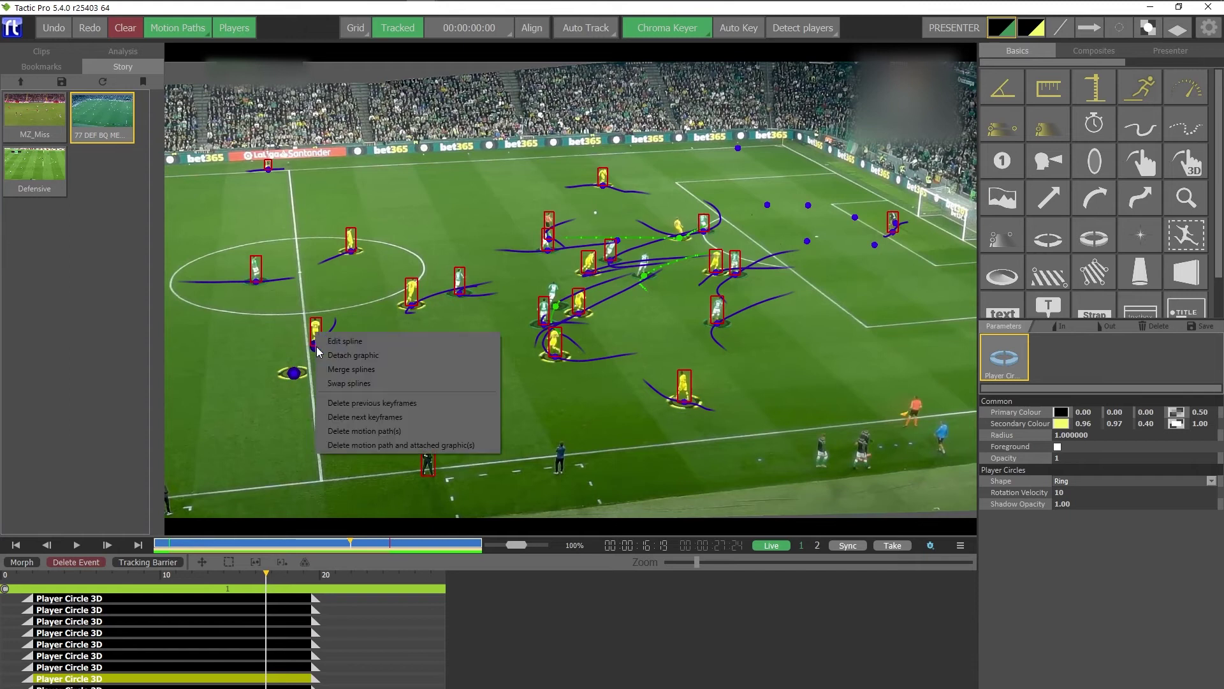
left_click(347, 370)
Check the merged yellow path back to 00:00:15:02, and play the footage to 00:00:19:05
key("Left")
key("Left")
key("Left")
key("Left")
key("Left")
key("Left")
key("Left")
key("Left")
key("Left")
key("Left")
key("Left")
key("Left")
key("Left")
key("Left")
key("Left")
key("Left")
key("Left")
key("Left")
key("Left")
key("Left")
key("Left")
key("Left")
key("Left")
key("Left")
key("Left")
key("Left")
key("Left")
key("Left")
key("Left")
key("Left")
key("Left")
key("Left")
key("Left")
key("Left")
key("Left")
key("Left")
key("Left")
key("Left")
key("Left")
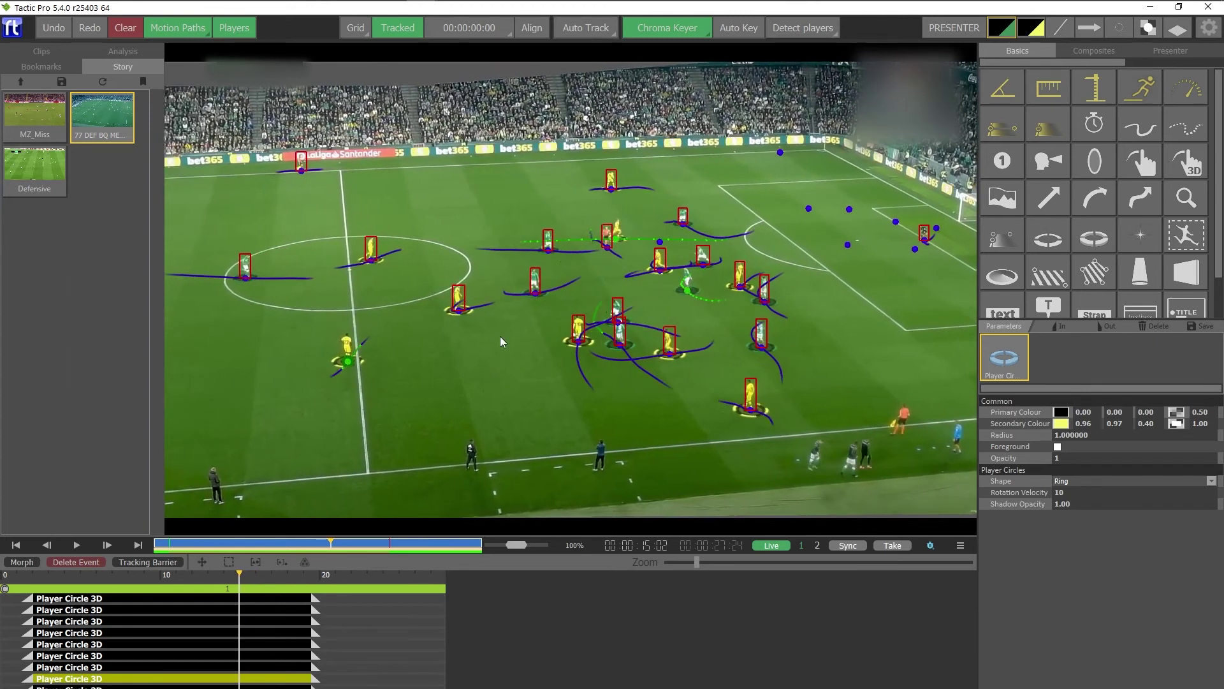
key("space")
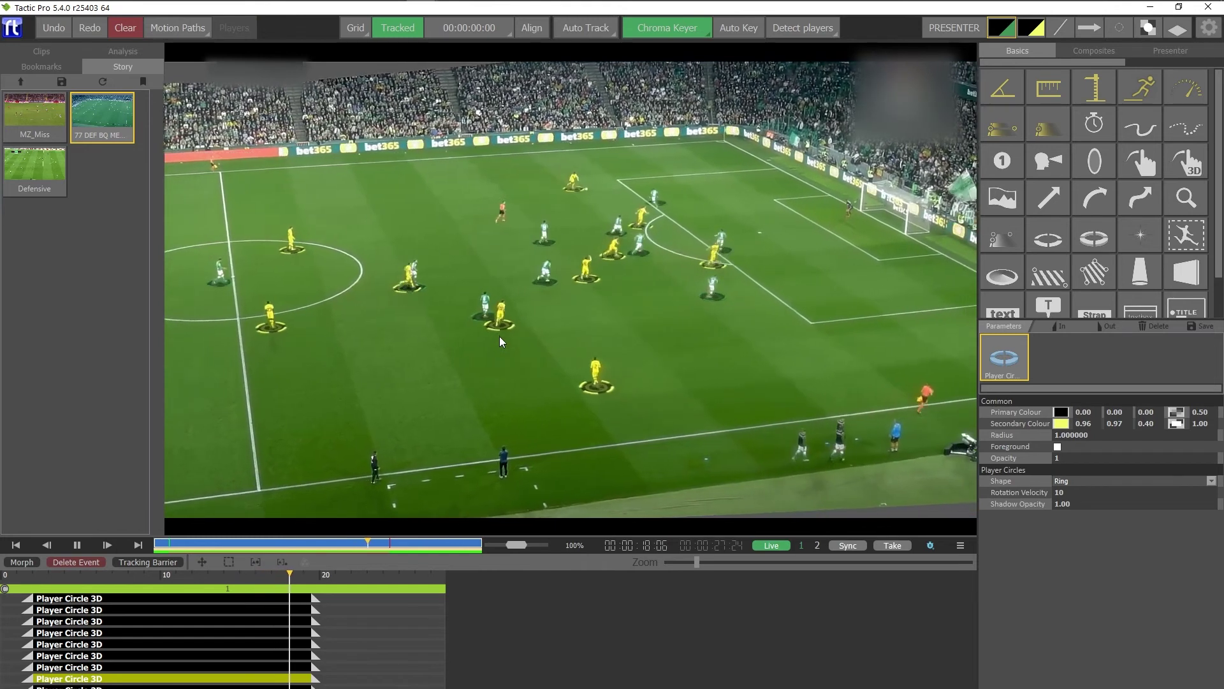
key("space")
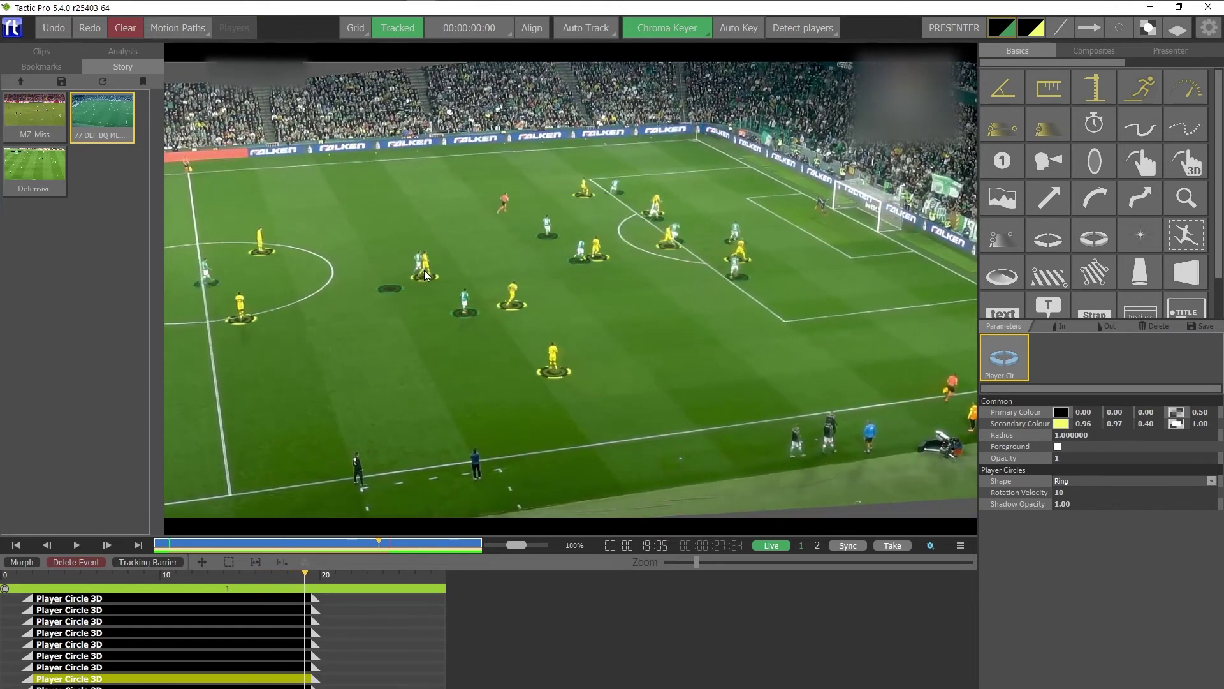
At 00:00:19:22, edit the stray green ring's spline and move its point to the green-and-white player beside the nearby yellow player
key("space")
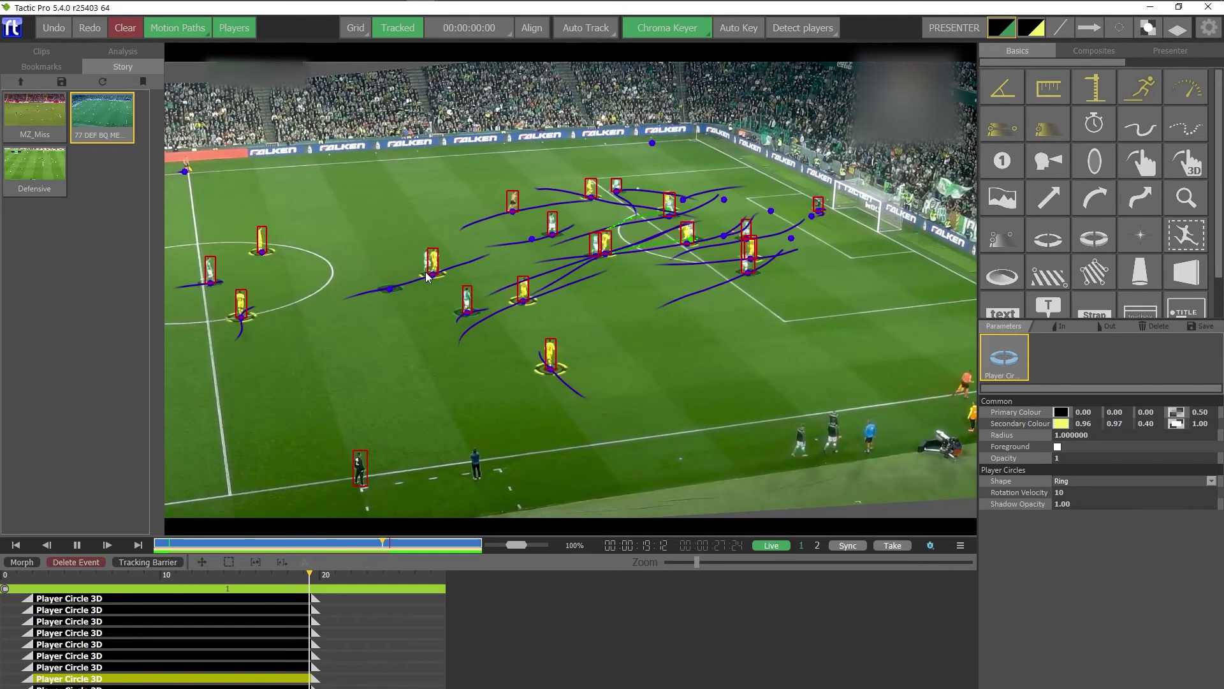
key("space")
key("Left")
key("Left")
key("Left")
key("Left")
key("Left")
key("Left")
key("Left")
key("Left")
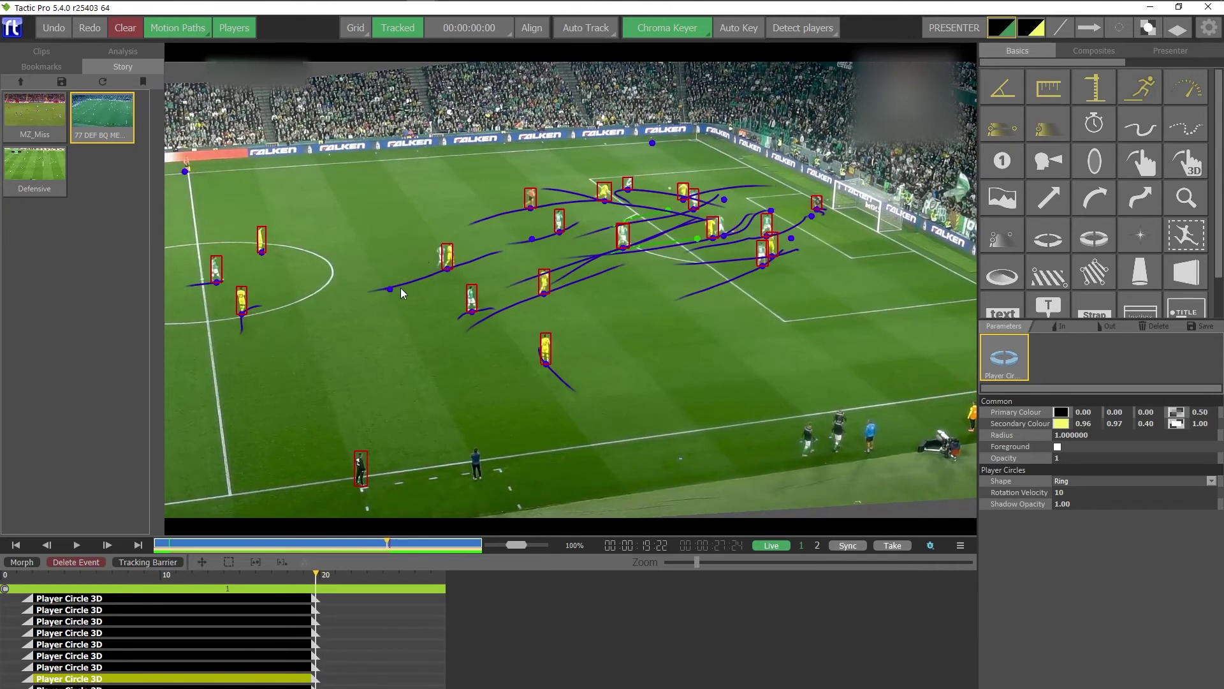
left_click(389, 291)
right_click(389, 291)
left_click(394, 288)
left_click_drag(392, 289, 434, 274)
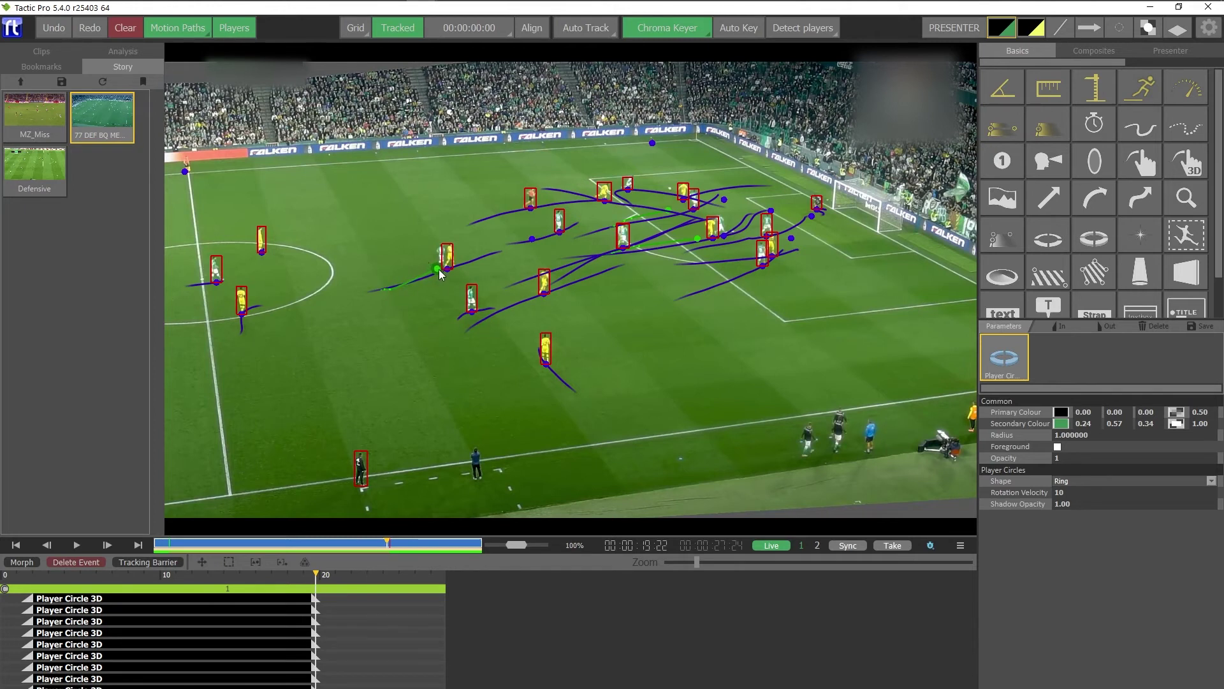
Hide the motion paths, return to 00:00:01:07 and play to 00:00:05:03 to review all the player rings
key("m")
left_click_drag(293, 576, 290, 581)
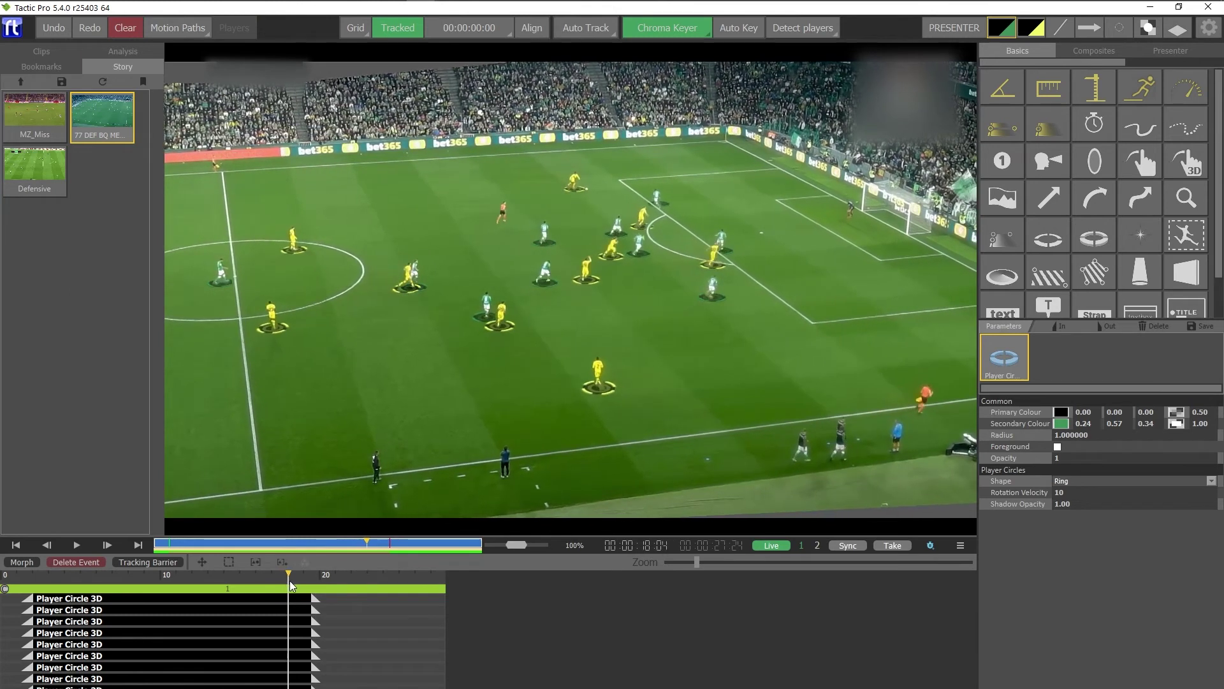
left_click(21, 578)
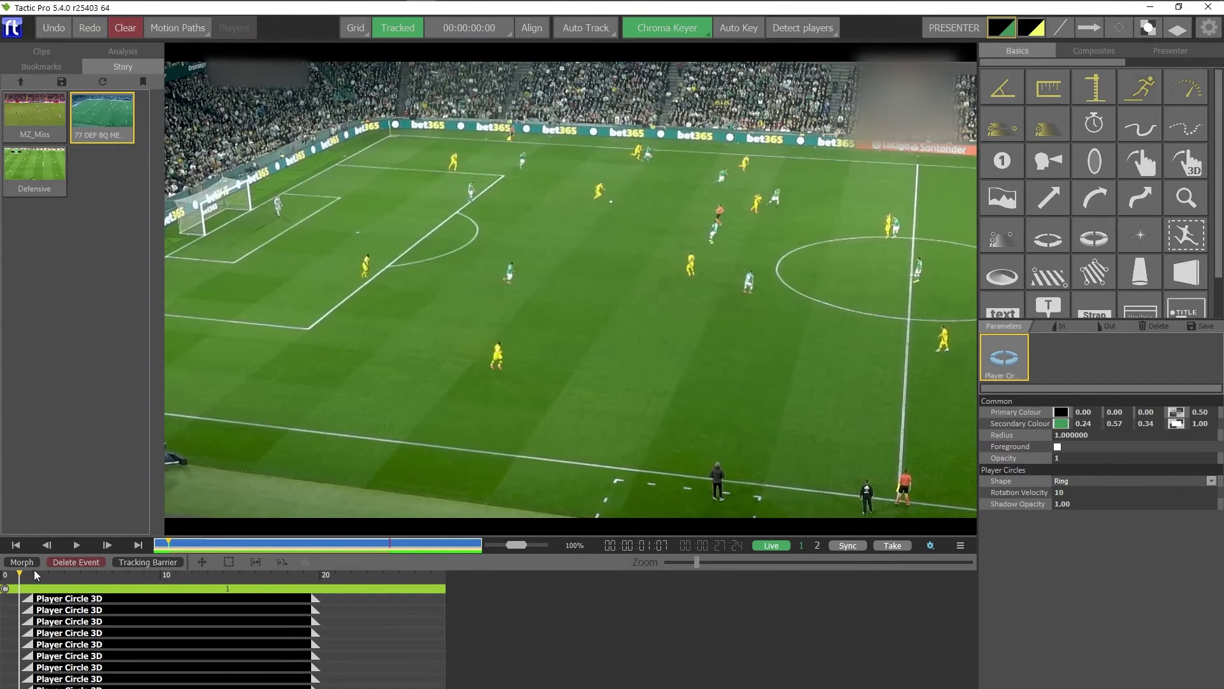
key("space")
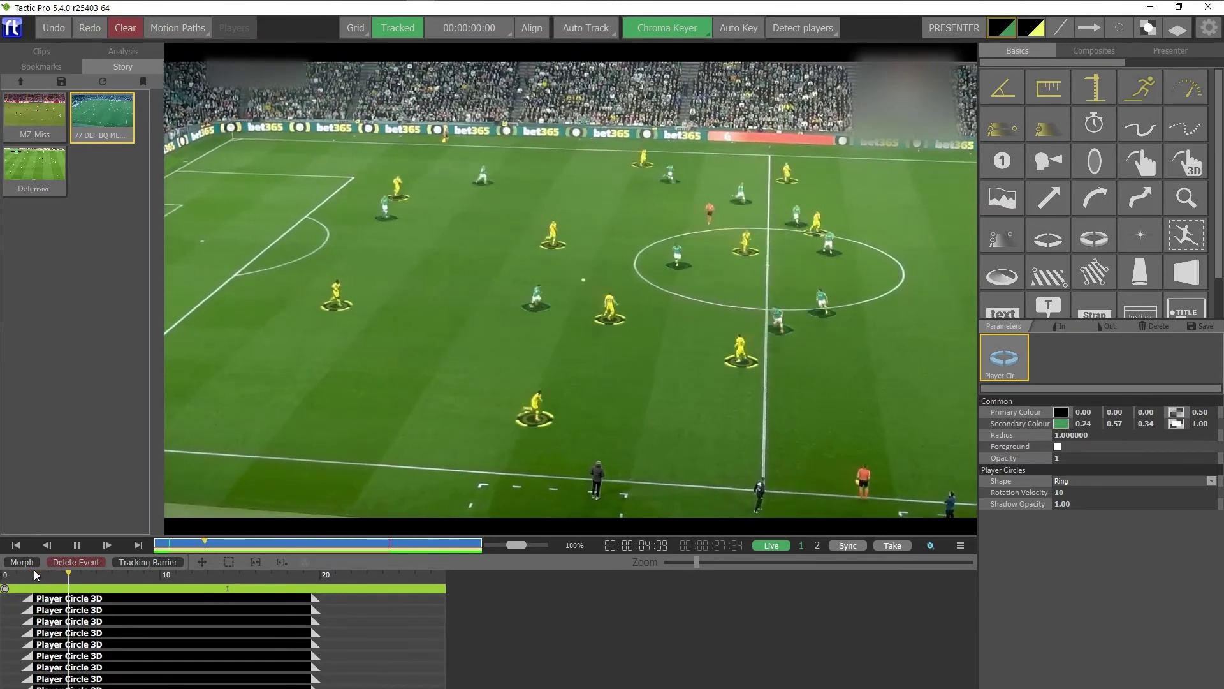
key("space")
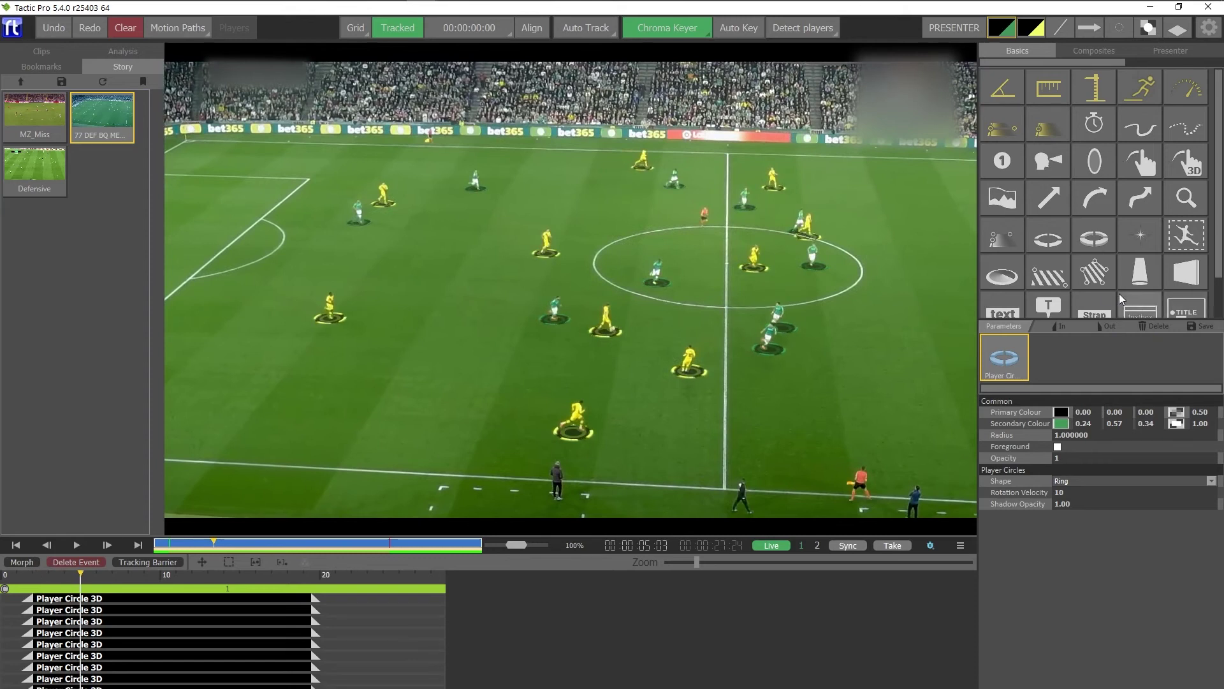
Draw a yellow triangular region marker in the open space between the three rearmost yellow players at 00:00:05:03
left_click(1094, 272)
left_click(427, 229)
left_click(500, 259)
left_click(410, 297)
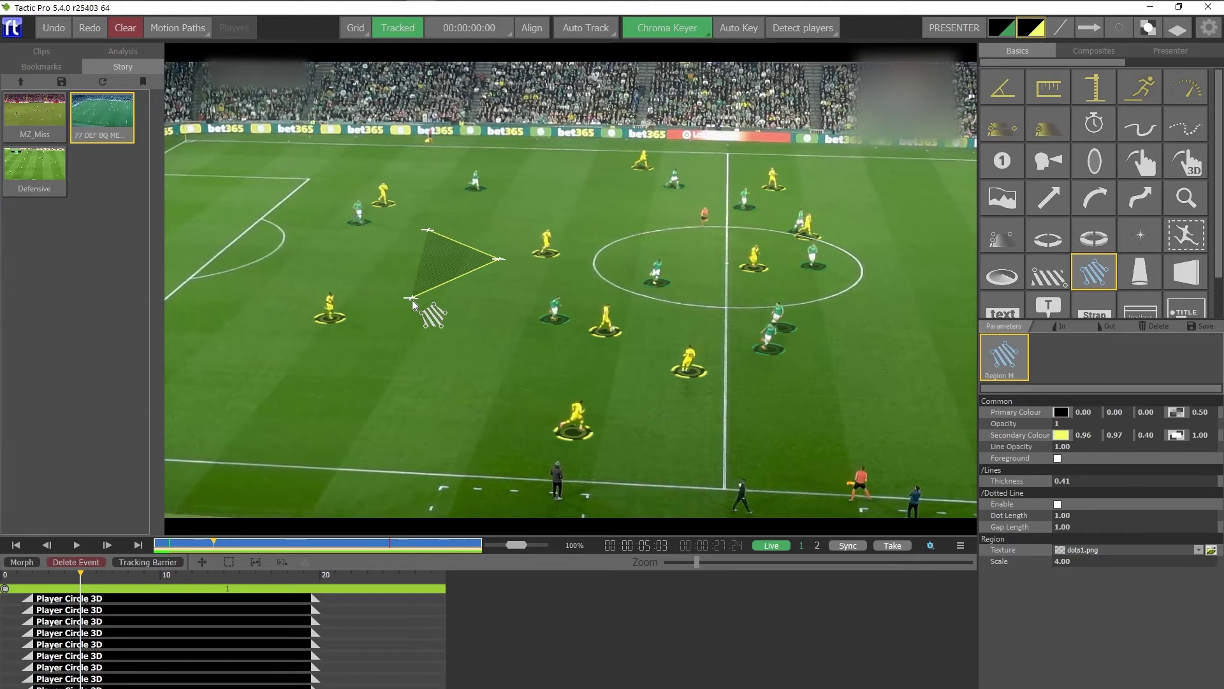
right_click(413, 304)
Show the motion paths and attach the region's three corners to the three surrounding yellow players
key("m")
left_click_drag(412, 300, 335, 307)
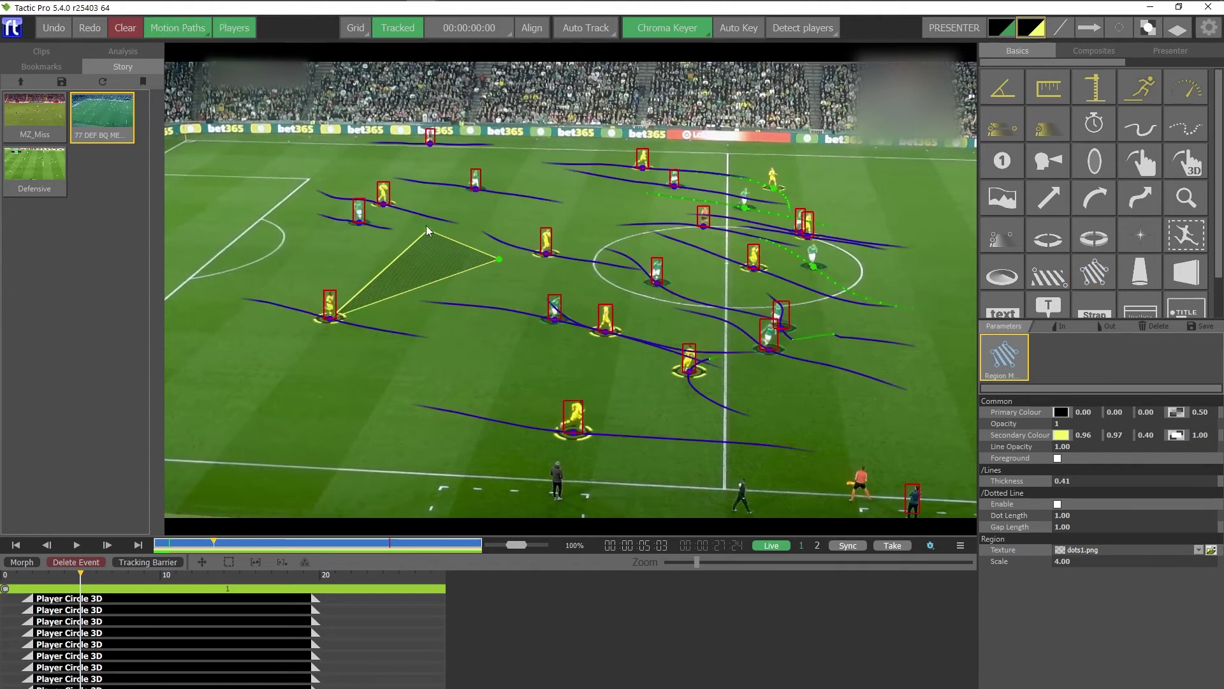
left_click_drag(427, 227, 389, 197)
left_click_drag(499, 262, 548, 258)
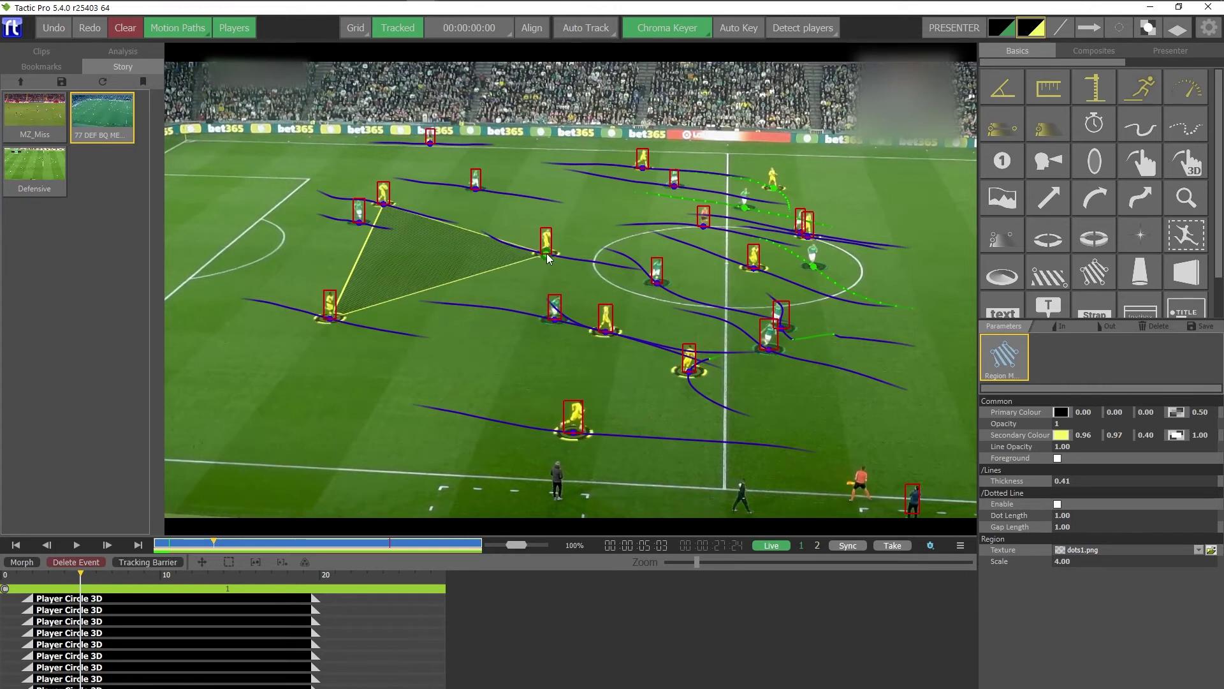
Play the footage to 00:00:21:13, and return to 00:00:05:18 and 00:00:03:21 to check the tracked region
key("space")
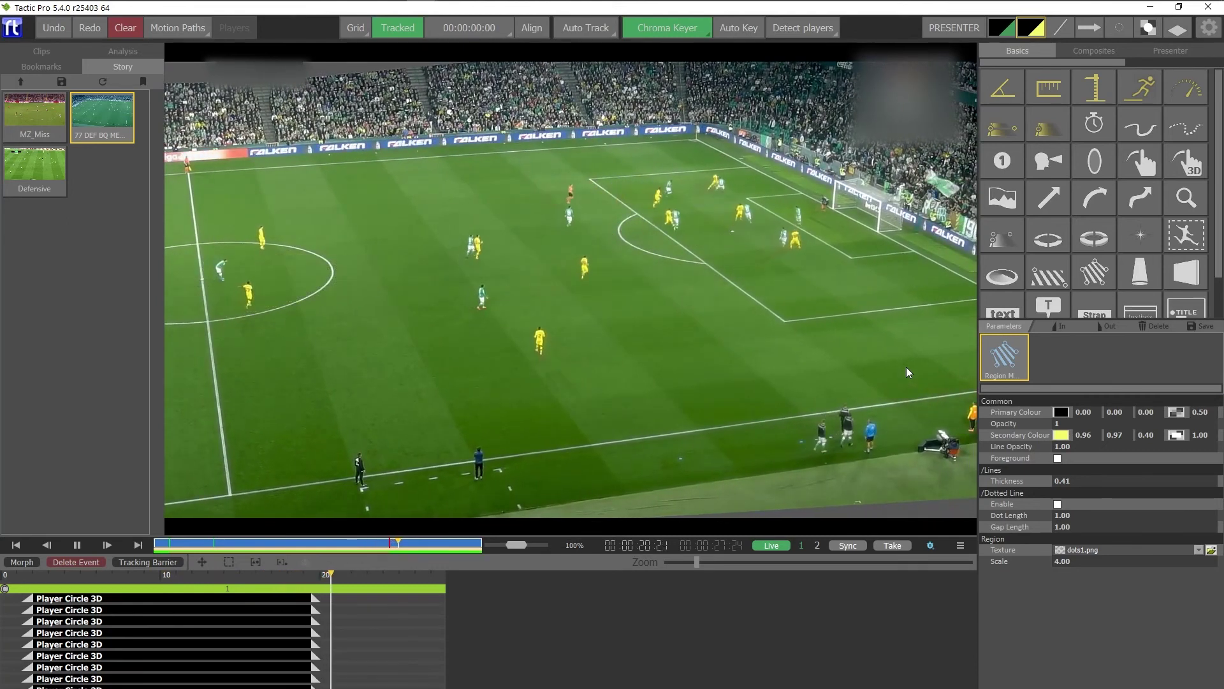
key("space")
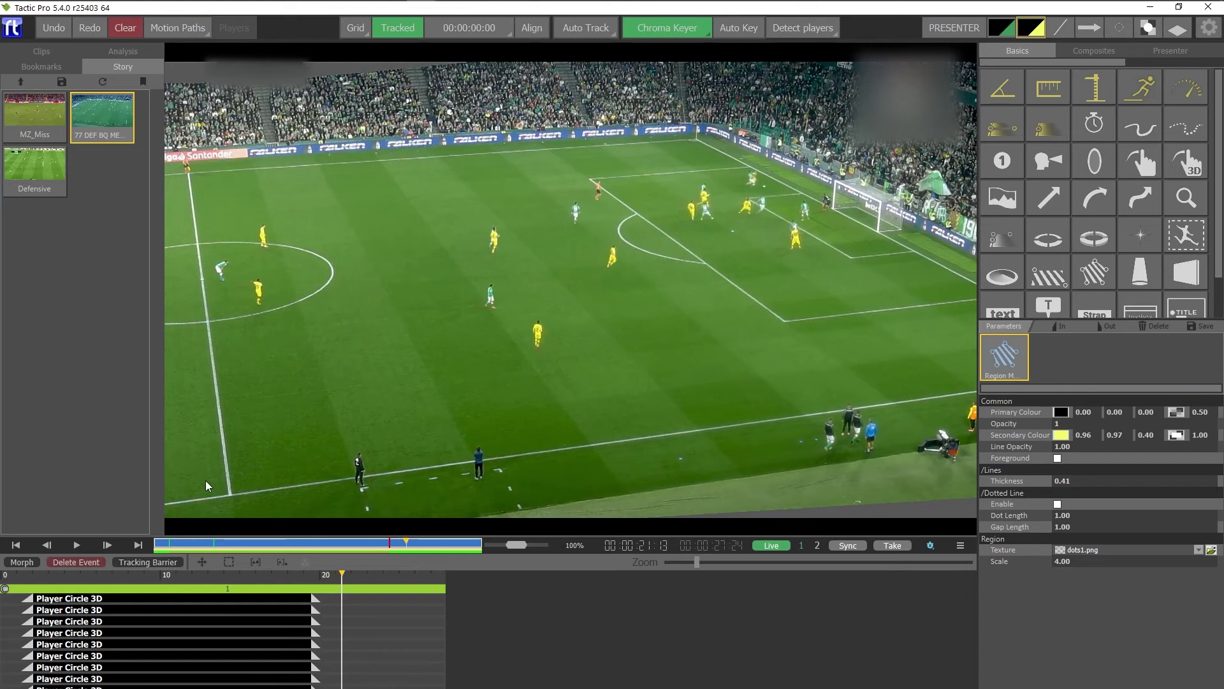
left_click(222, 545)
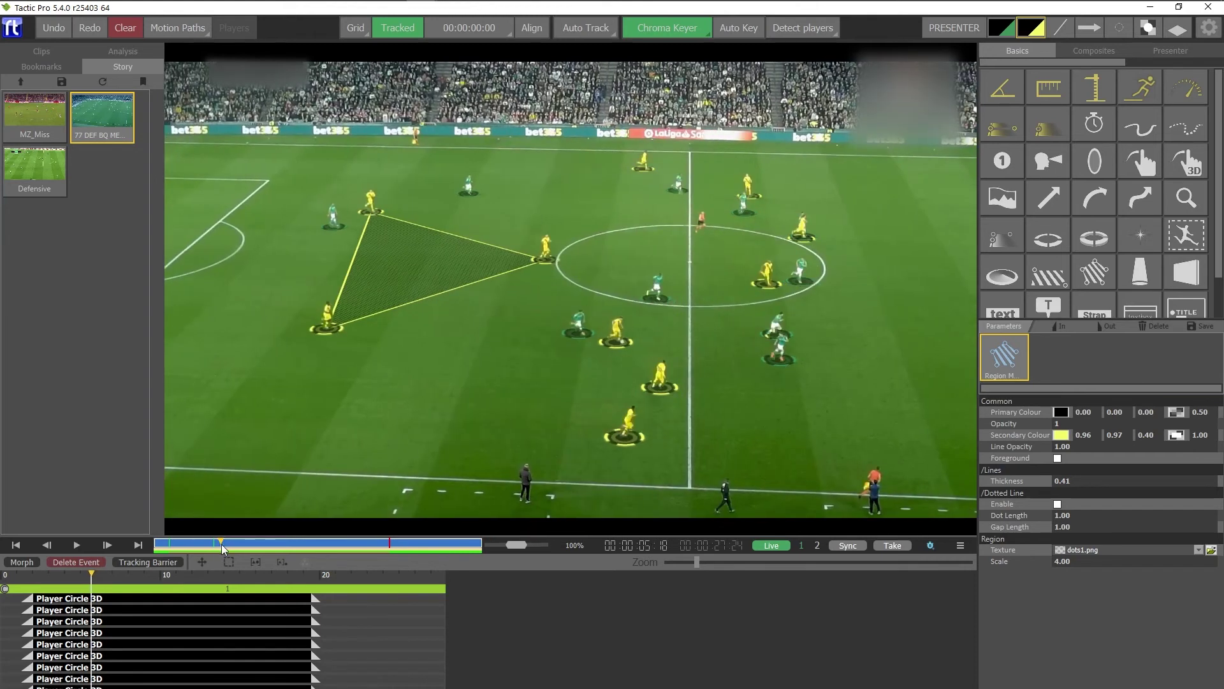
left_click(199, 547)
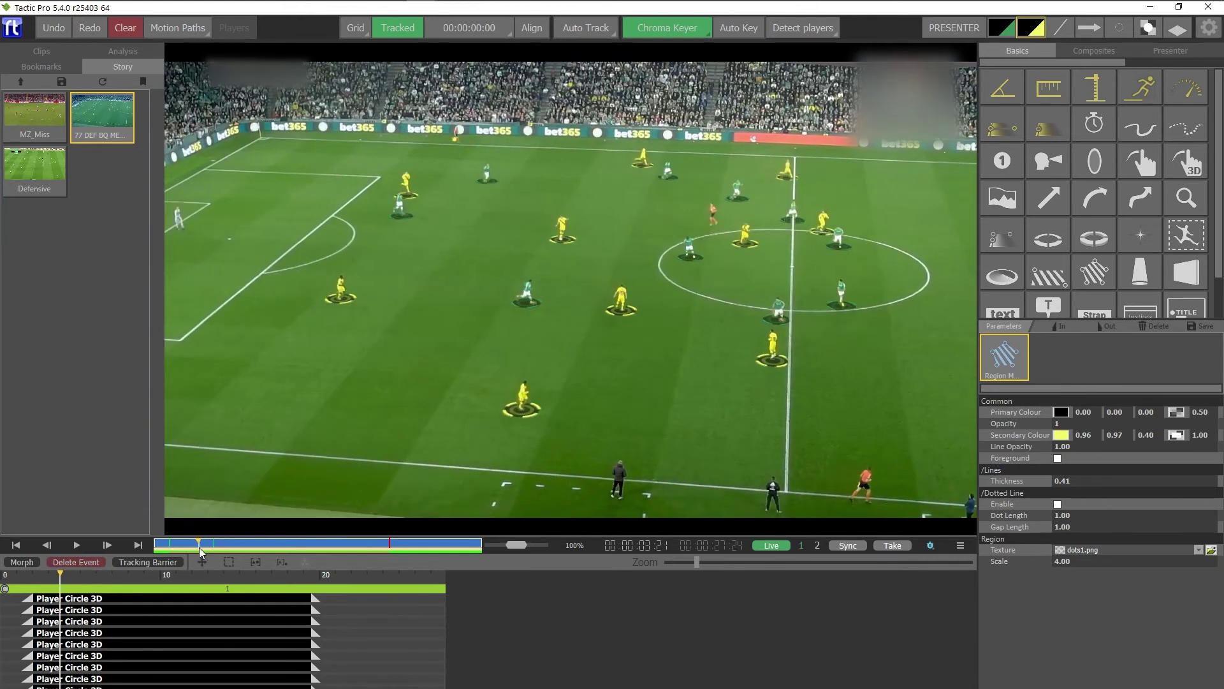
Add the virtual football stadium, switch to the Top Down view and play the tracked graphics to 00:00:13:16
scroll(1097, 303, "down", 1)
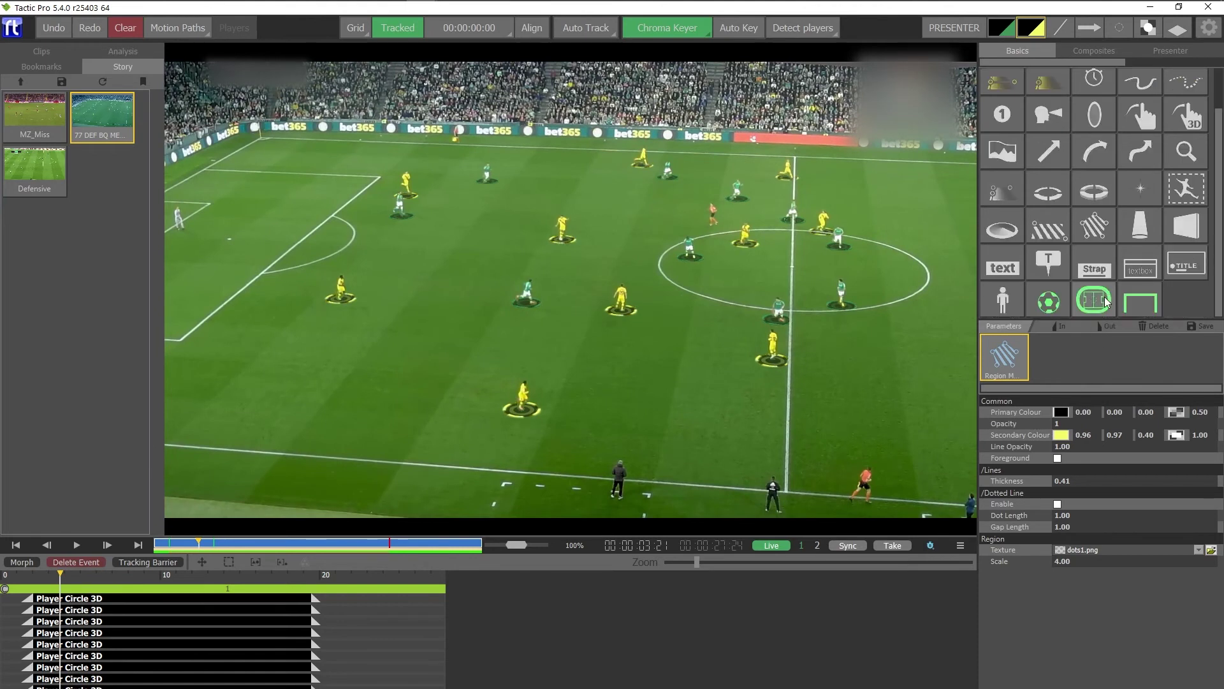
left_click(1105, 302)
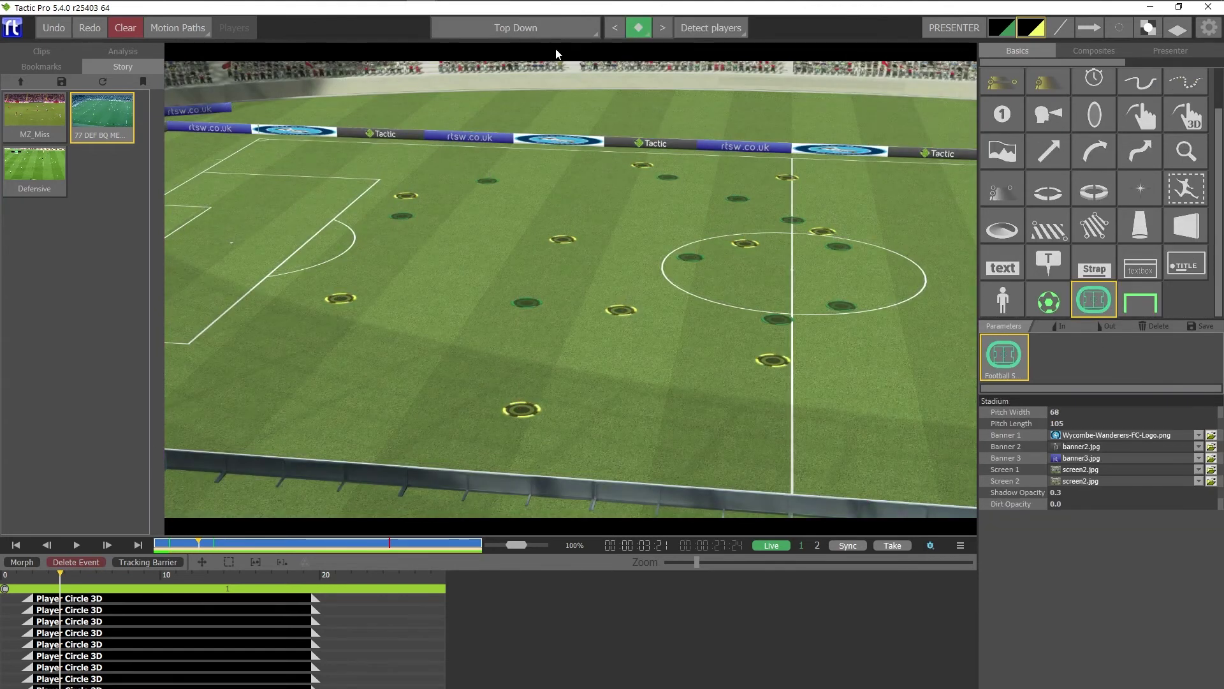
left_click(560, 30)
left_click(506, 77)
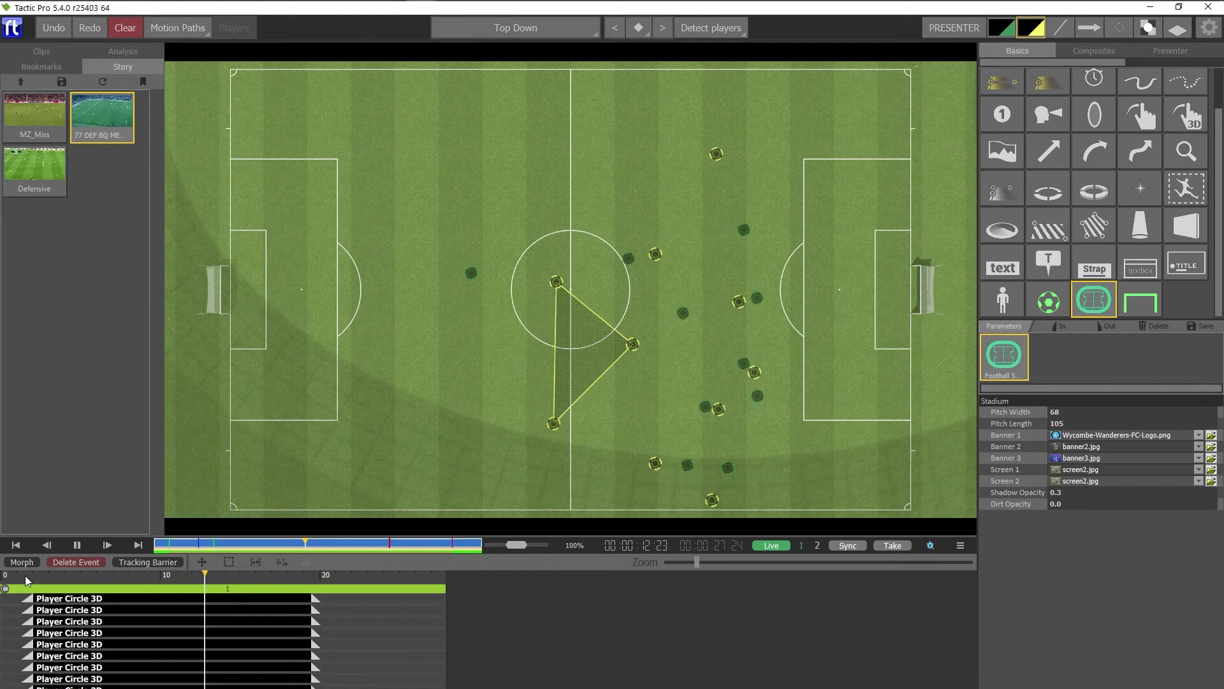
key("space")
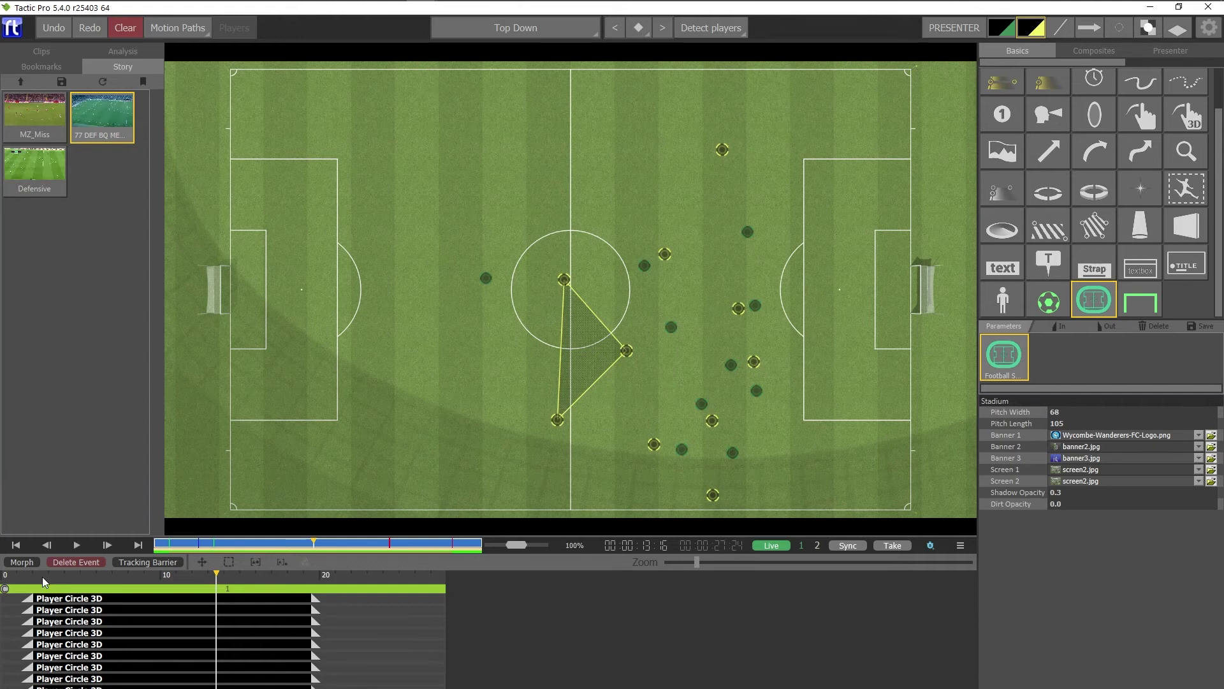
Open the Defensive clip, show its motion paths and go back to 00:00:05:20
left_click(16, 185)
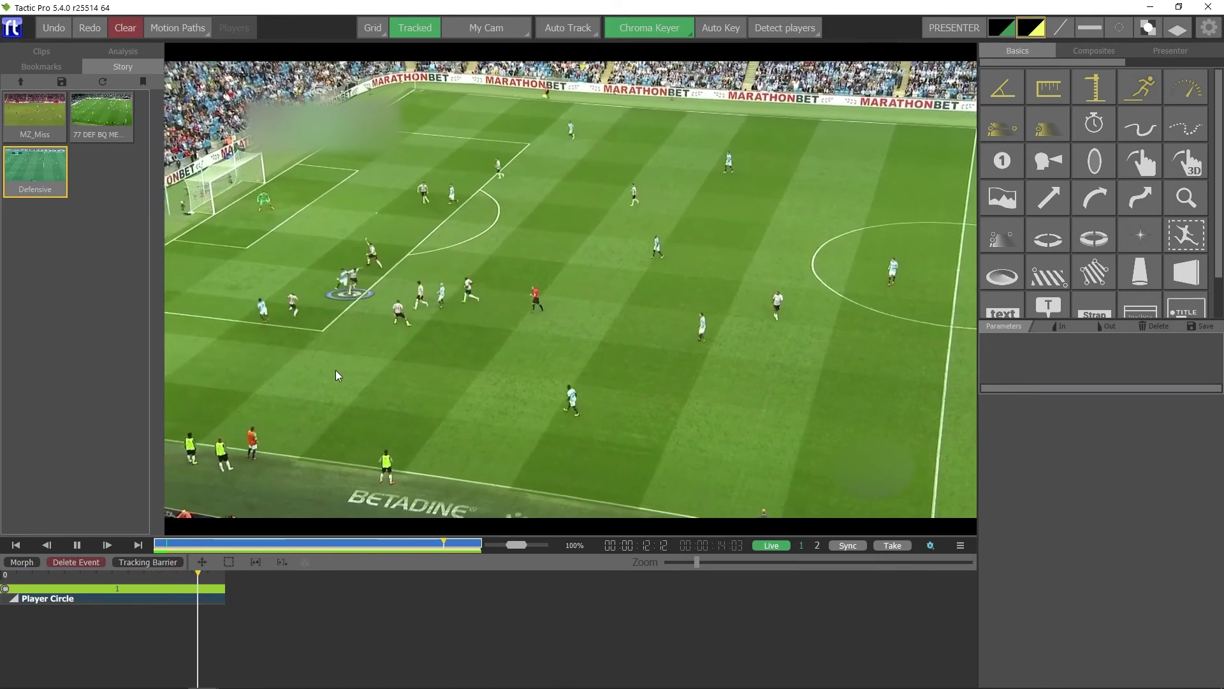
key("space")
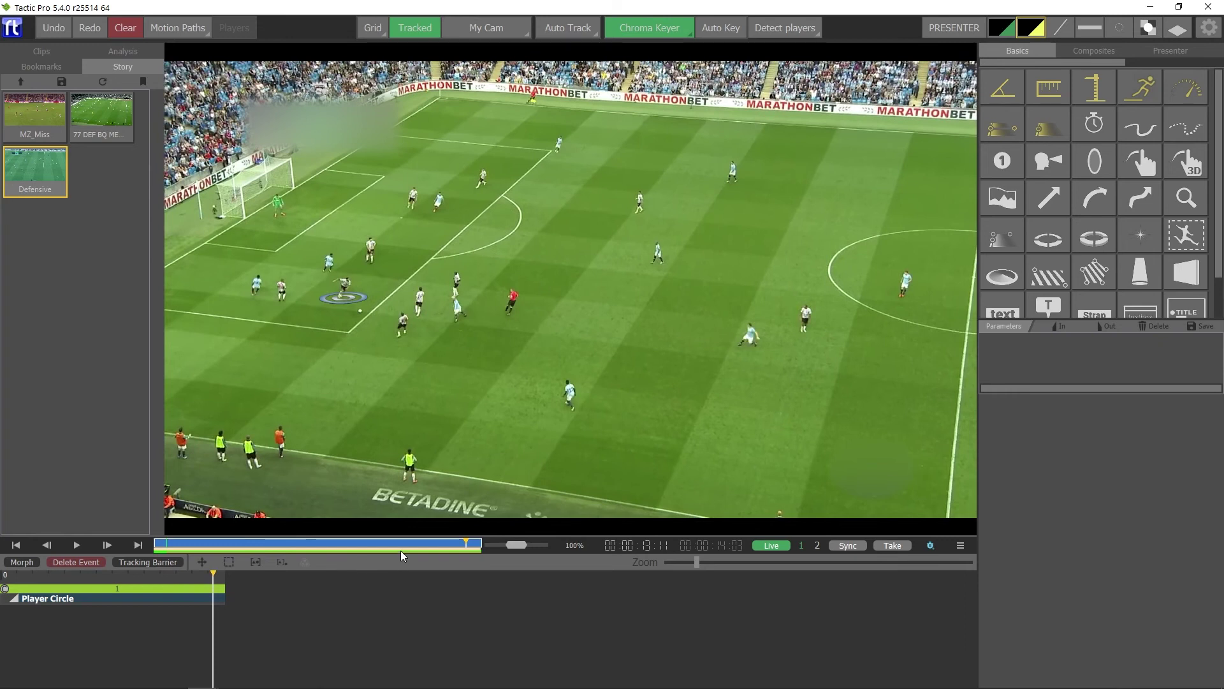
left_click(187, 30)
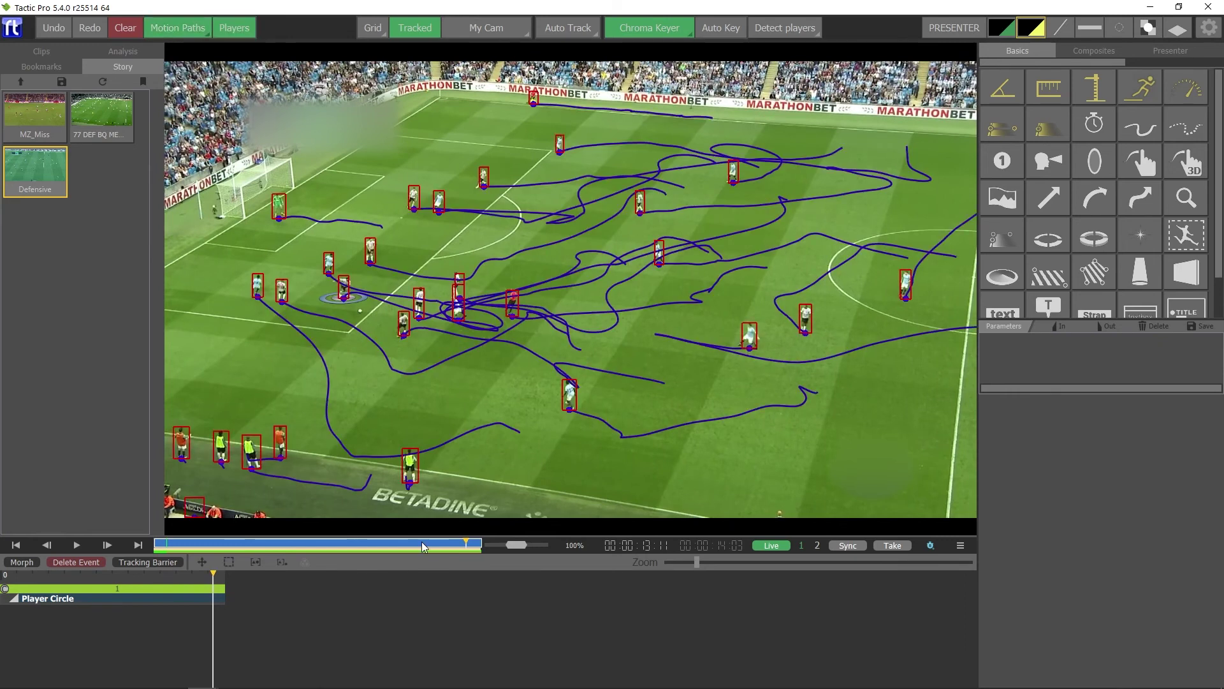
left_click_drag(445, 546, 290, 545)
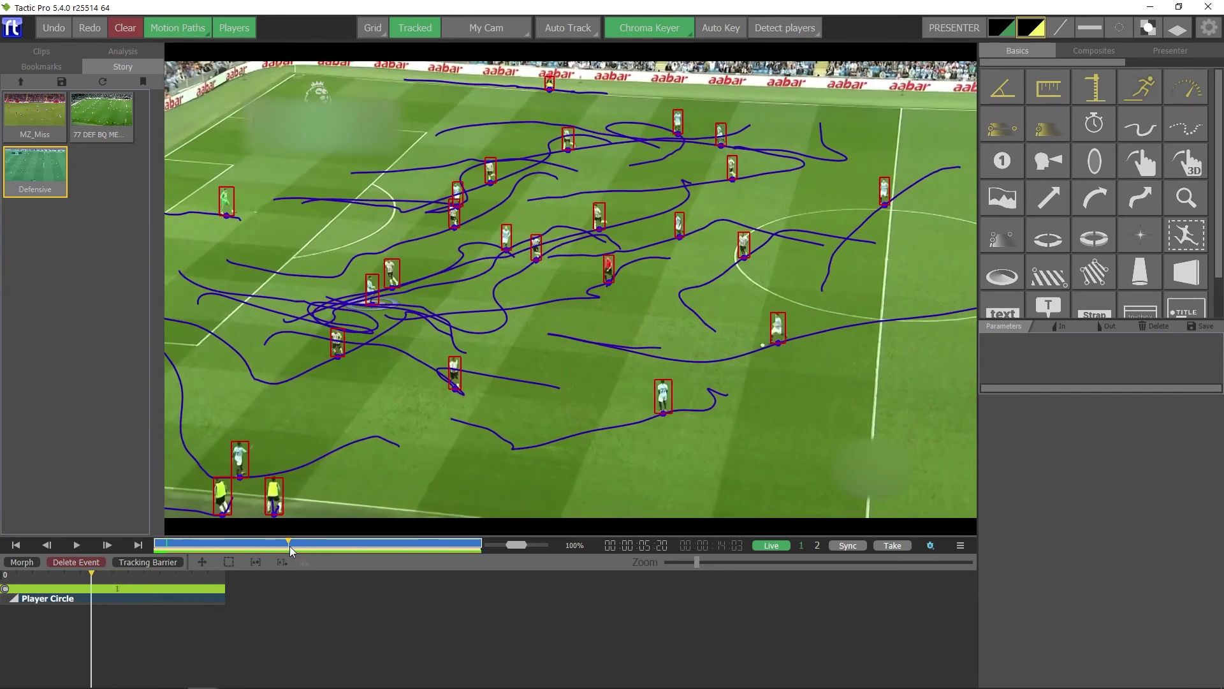
Select the blue player ring, play to 00:00:07:14 and swap the splines of the two overlapping players there
left_click(374, 290)
key("space")
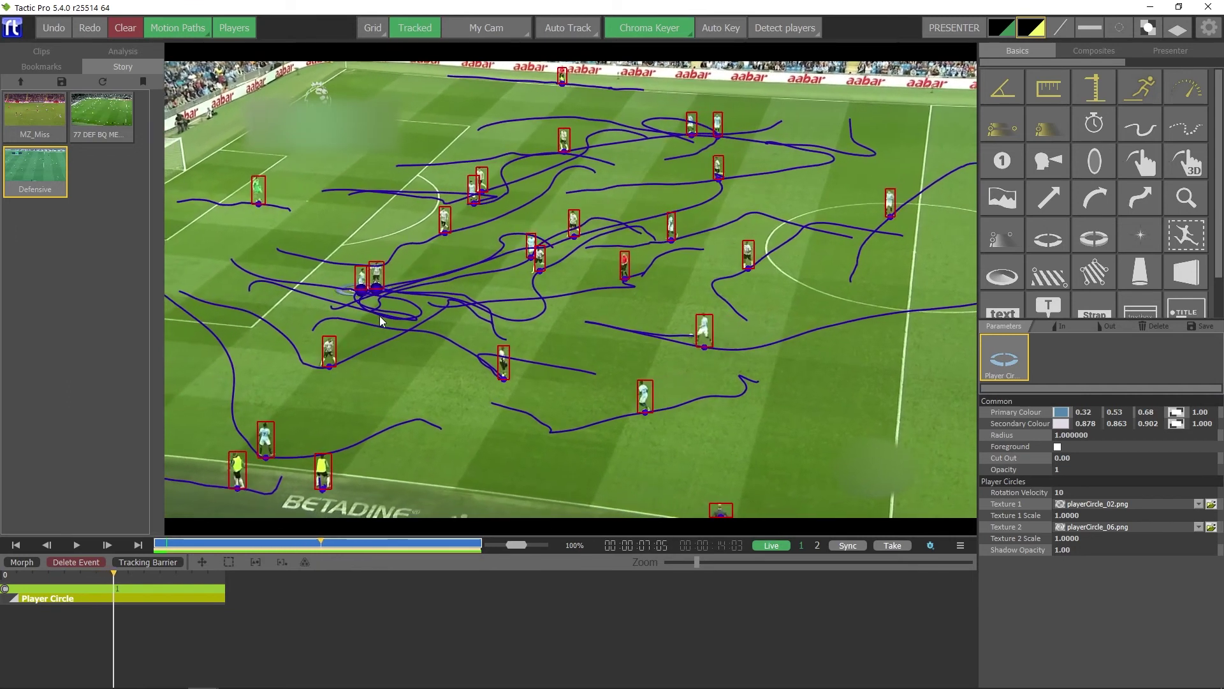
right_click(368, 279)
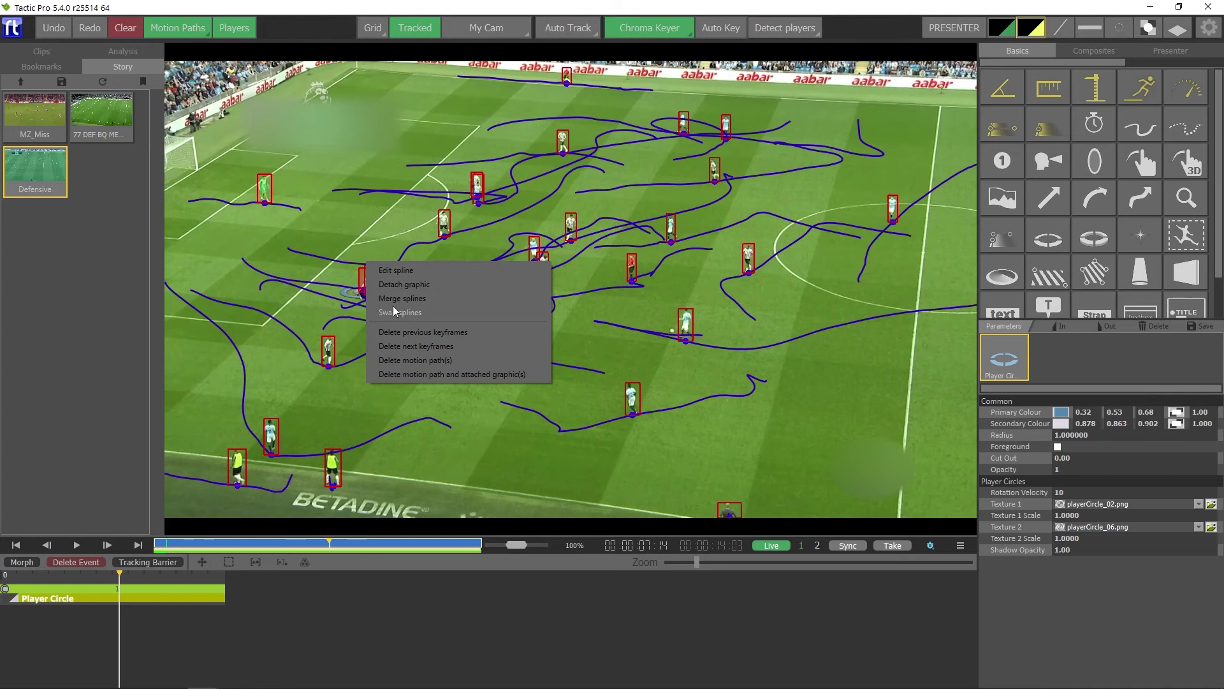
key("Escape")
Advance to 00:00:09:24, checking frame by frame, and swap the splines of the players overlapping at the ring
key("space")
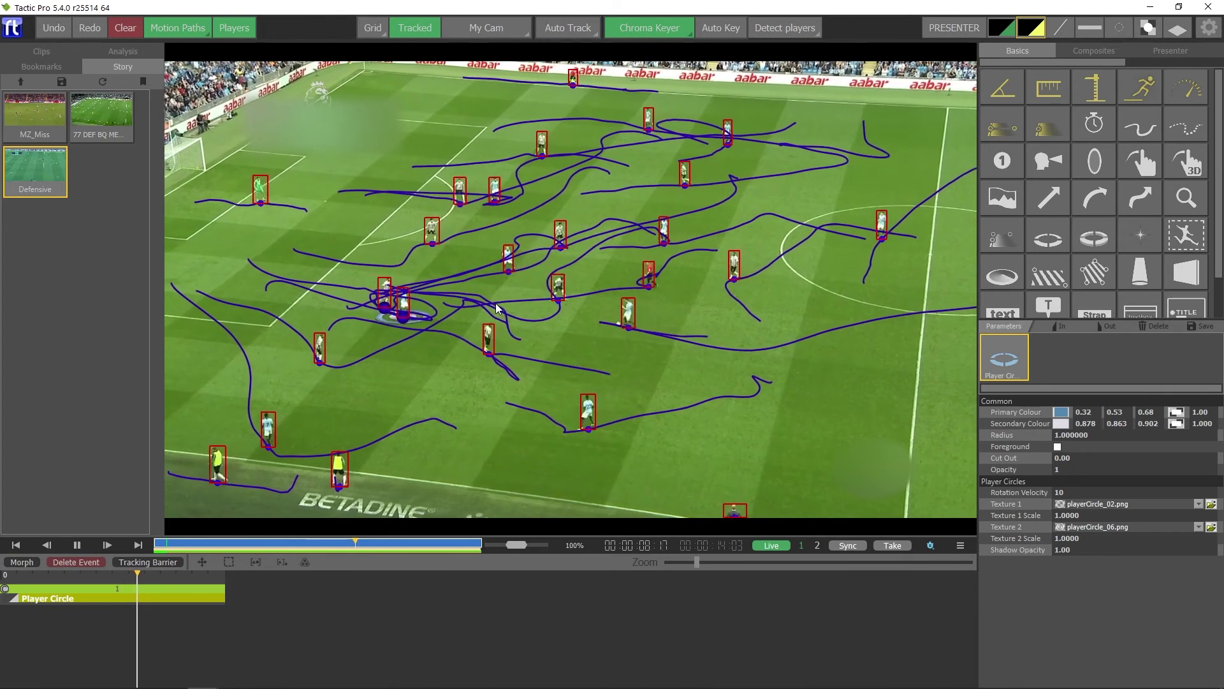
key("space")
key("Left")
key("Left")
key("Left")
key("Right")
key("Right")
key("Right")
key("Right")
key("Right")
key("Right")
key("Right")
key("Right")
key("Right")
key("Right")
key("Right")
key("Right")
key("Right")
key("Left")
key("Left")
key("Left")
key("Left")
key("Left")
key("Left")
key("Left")
key("Left")
key("Left")
key("Left")
key("Left")
key("Left")
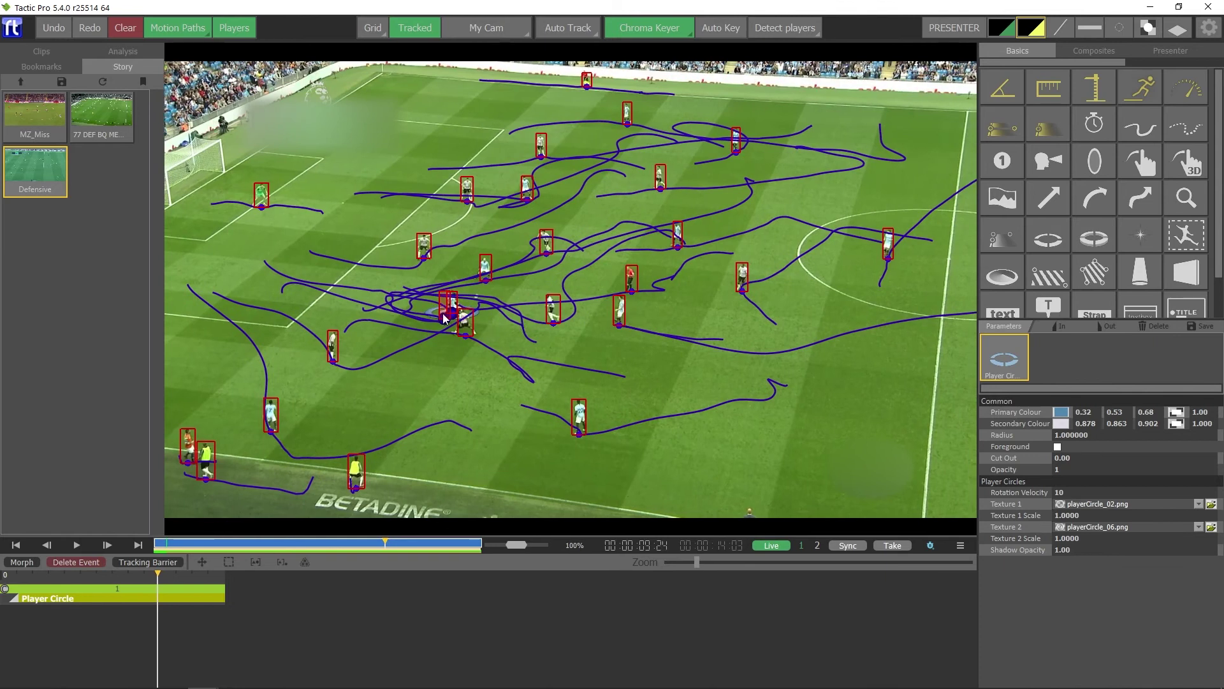
right_click(445, 319)
left_click(464, 342)
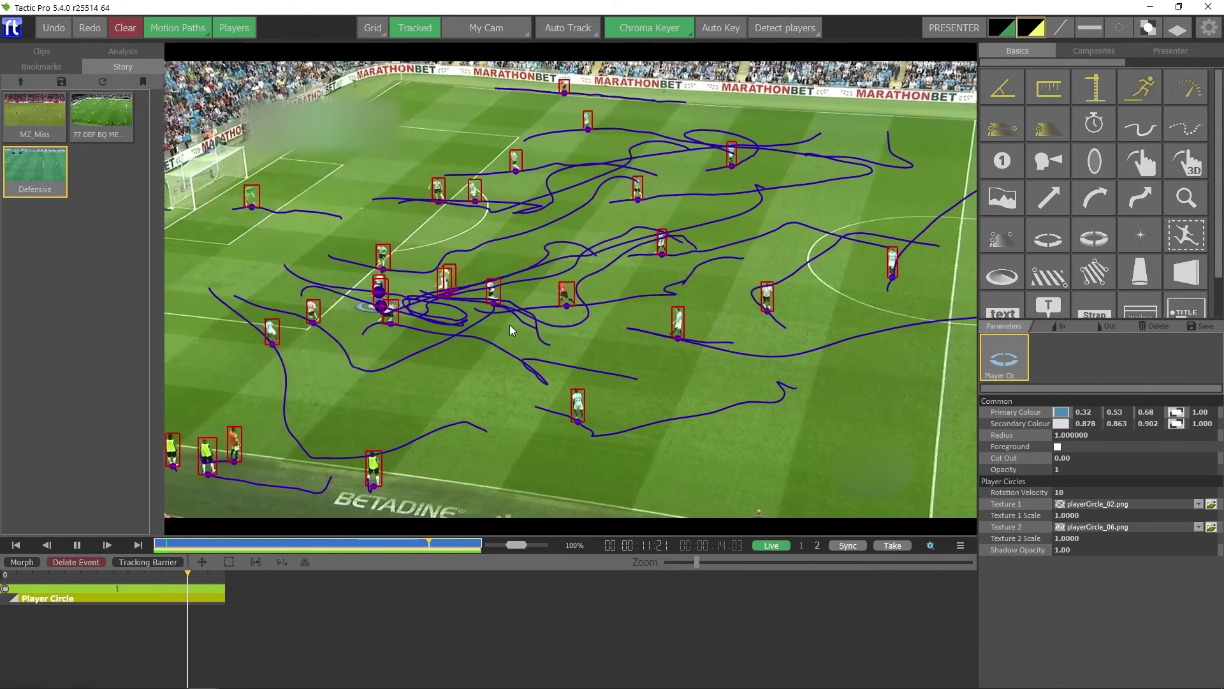
Find the crossing at 00:00:12:17, swap the splines of the two overlapping players at the ring and hide the motion paths
key("space")
scroll(469, 312, "down", 10)
key("Left")
key("Left")
key("Left")
key("Left")
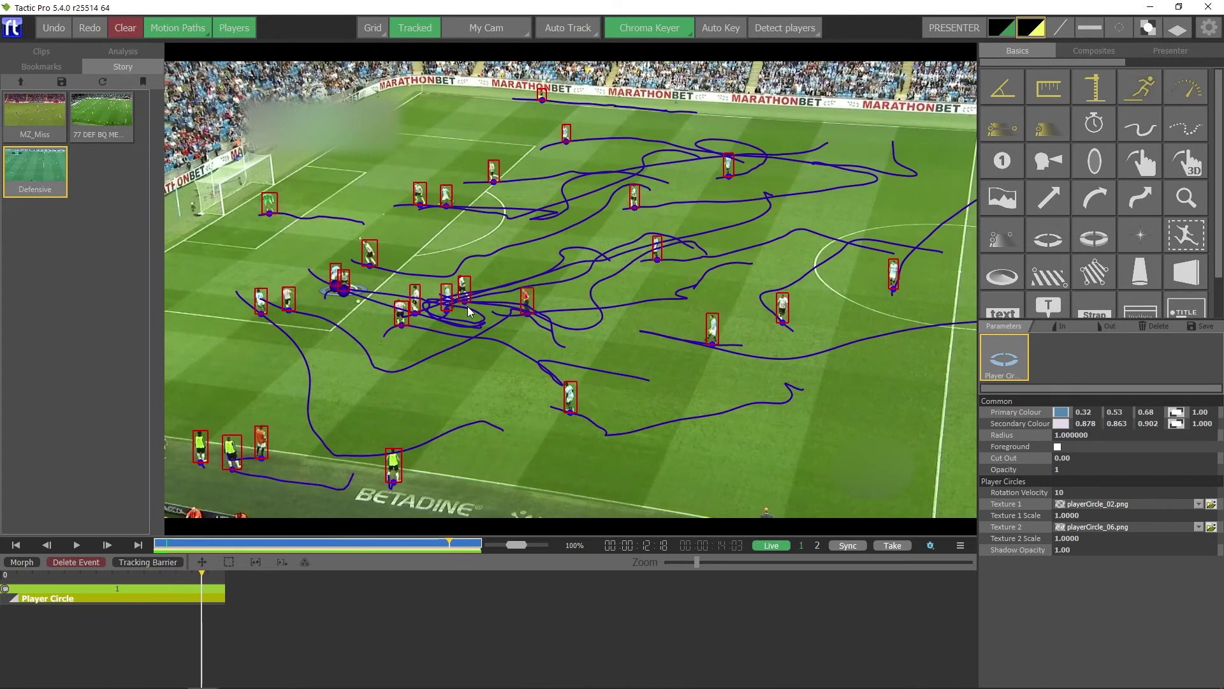
key("Left")
key("Left")
key("Left")
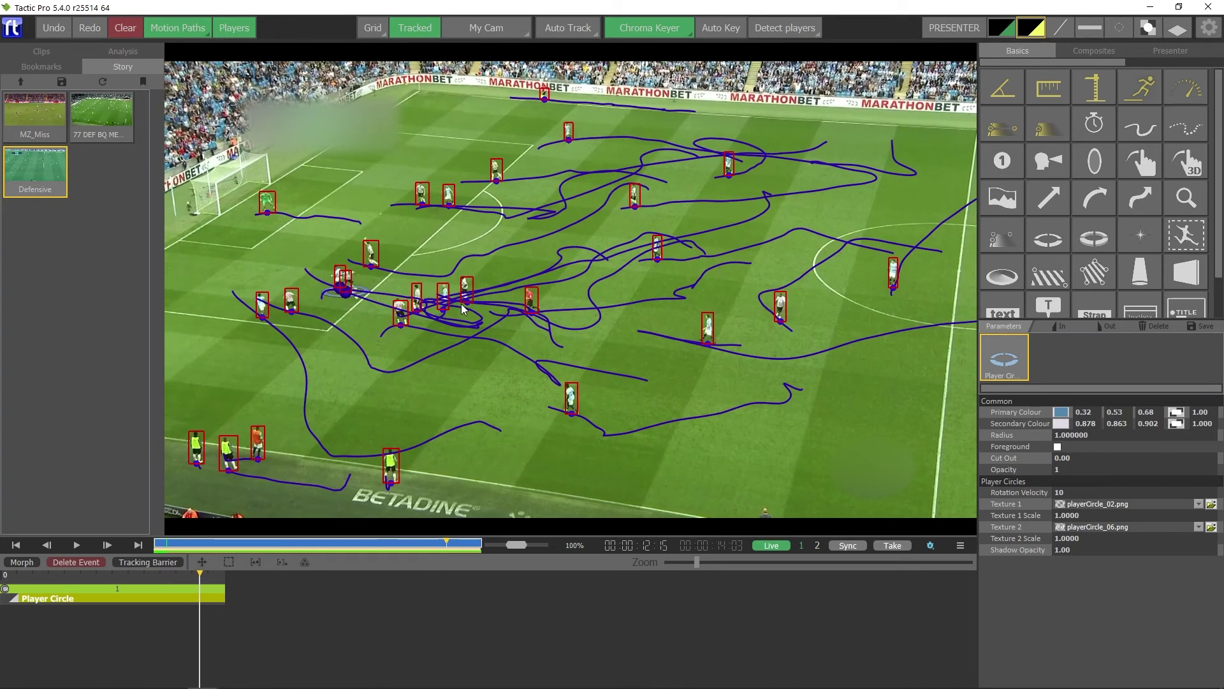
key("Right")
key("Right")
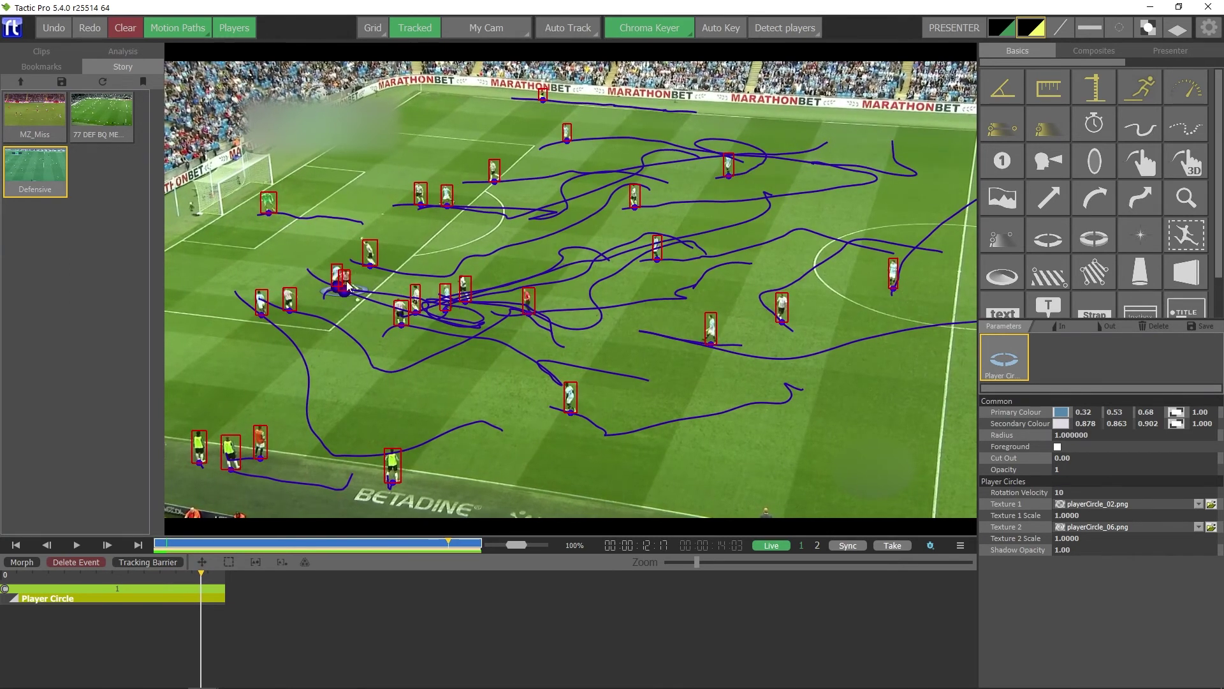
right_click(348, 285)
key("m")
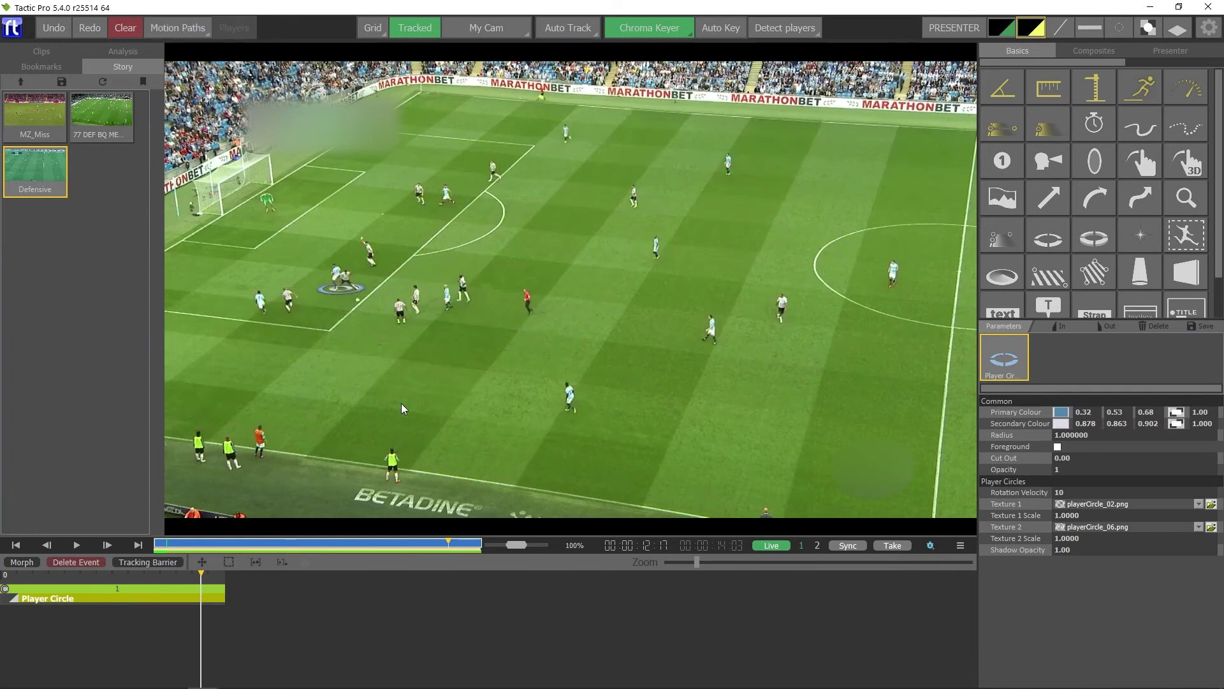
Replay the clip from about 00:00:05:20 and step through the frames around 00:00:11:11 to check the ring's tracking
left_click(288, 542)
key("space")
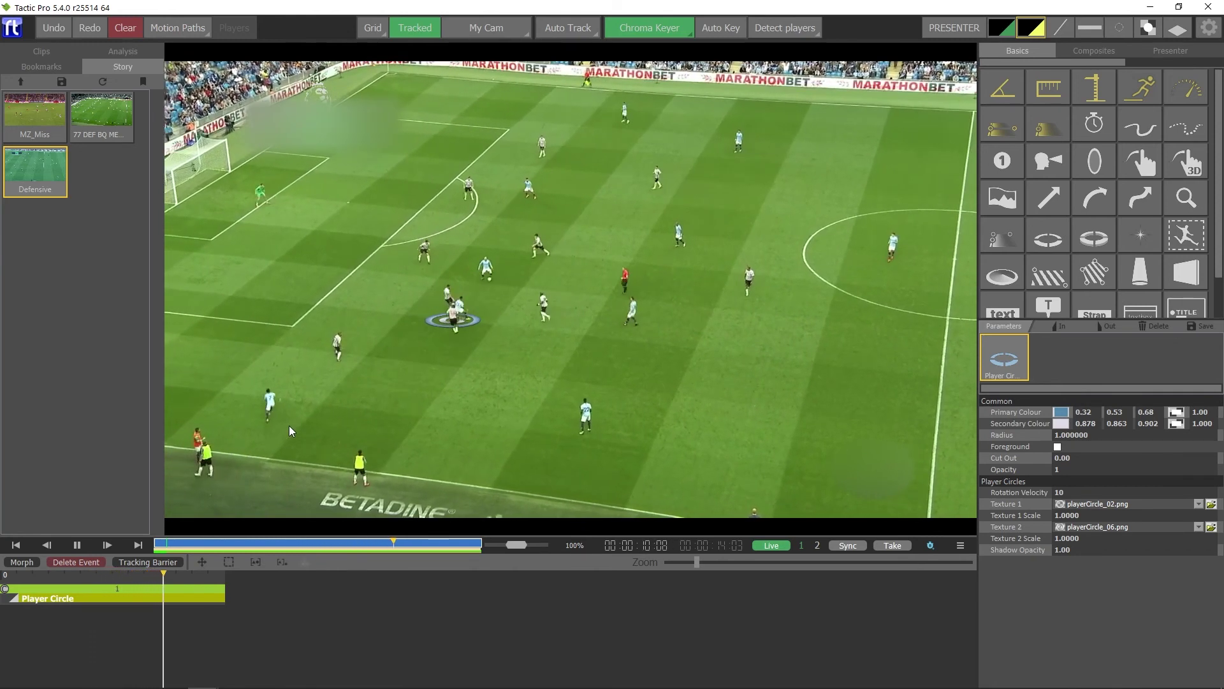
key("space")
key("Left")
key("Left")
key("Left")
key("Left")
key("Left")
key("Left")
key("Left")
key("Left")
key("Left")
key("Left")
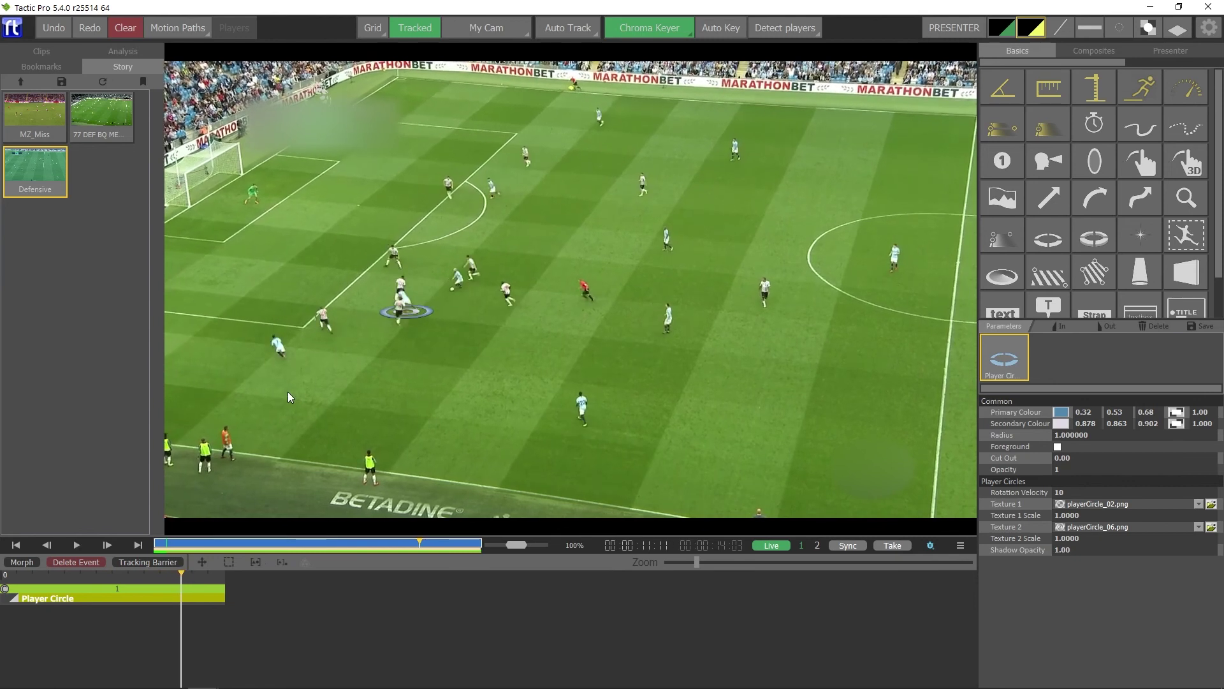
Return to 00:00:07:03 and step through the frames around 00:00:07:13 to examine the ring where the two players cross
left_click(391, 543)
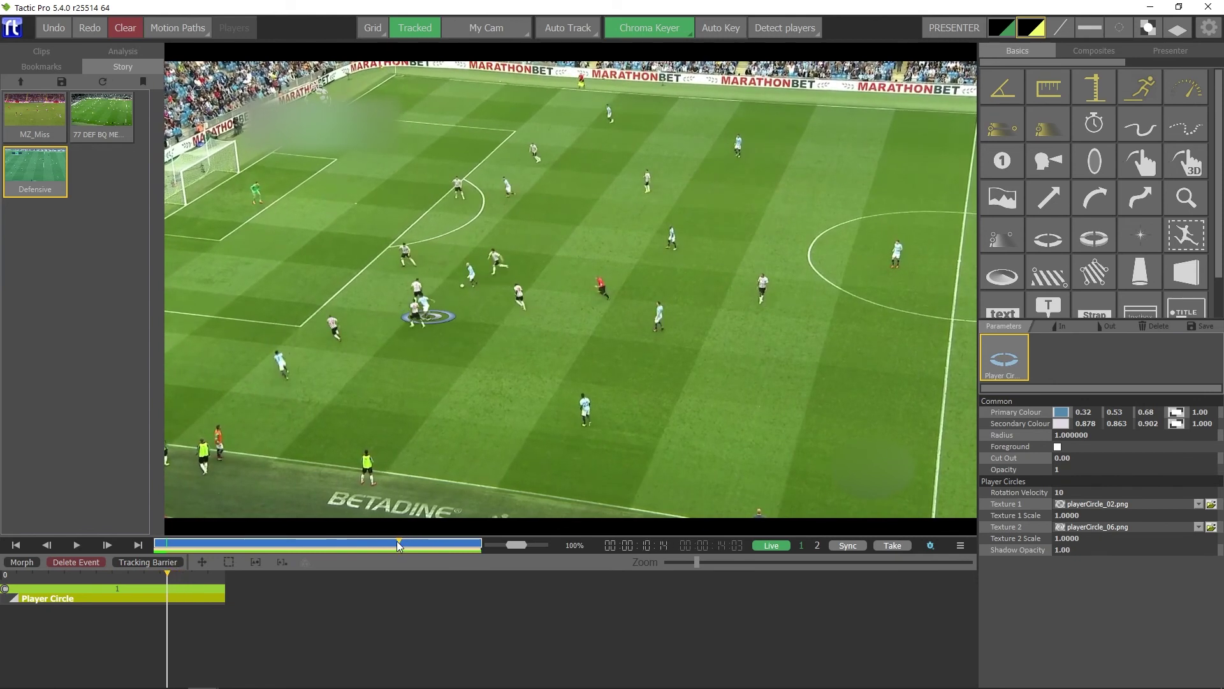
left_click_drag(391, 544, 318, 543)
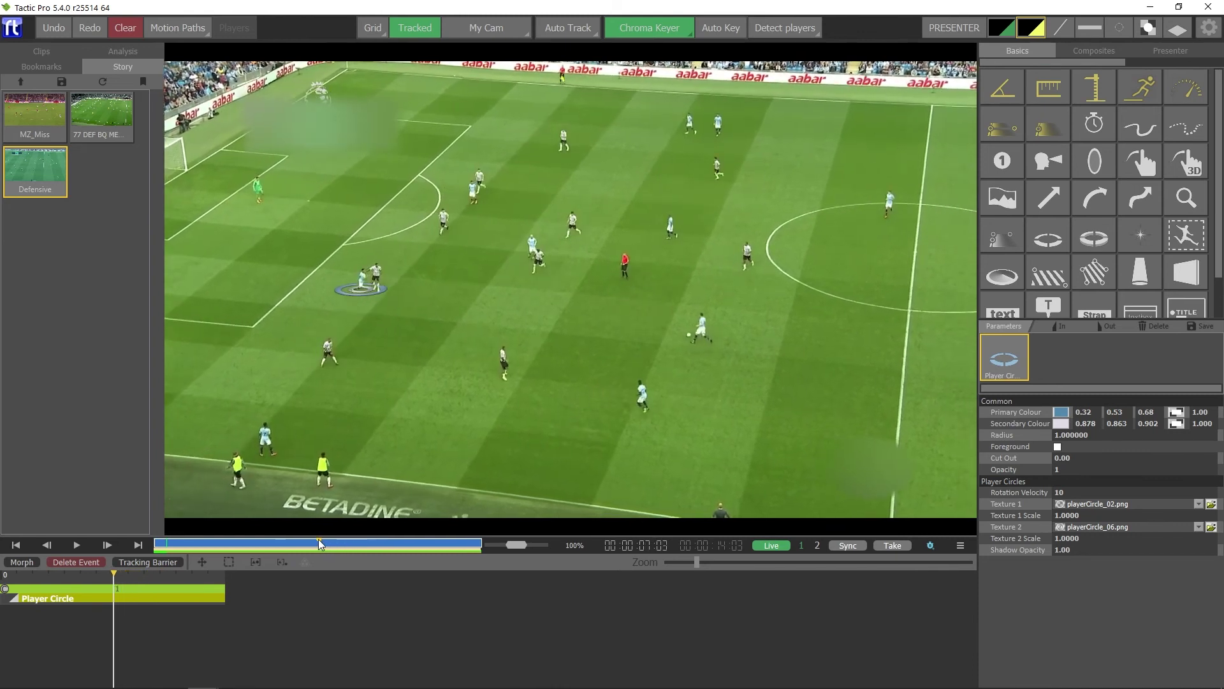
key("space")
key("space")
key("Left")
key("Left")
key("Left")
key("Left")
key("Left")
key("Left")
key("Left")
key("Left")
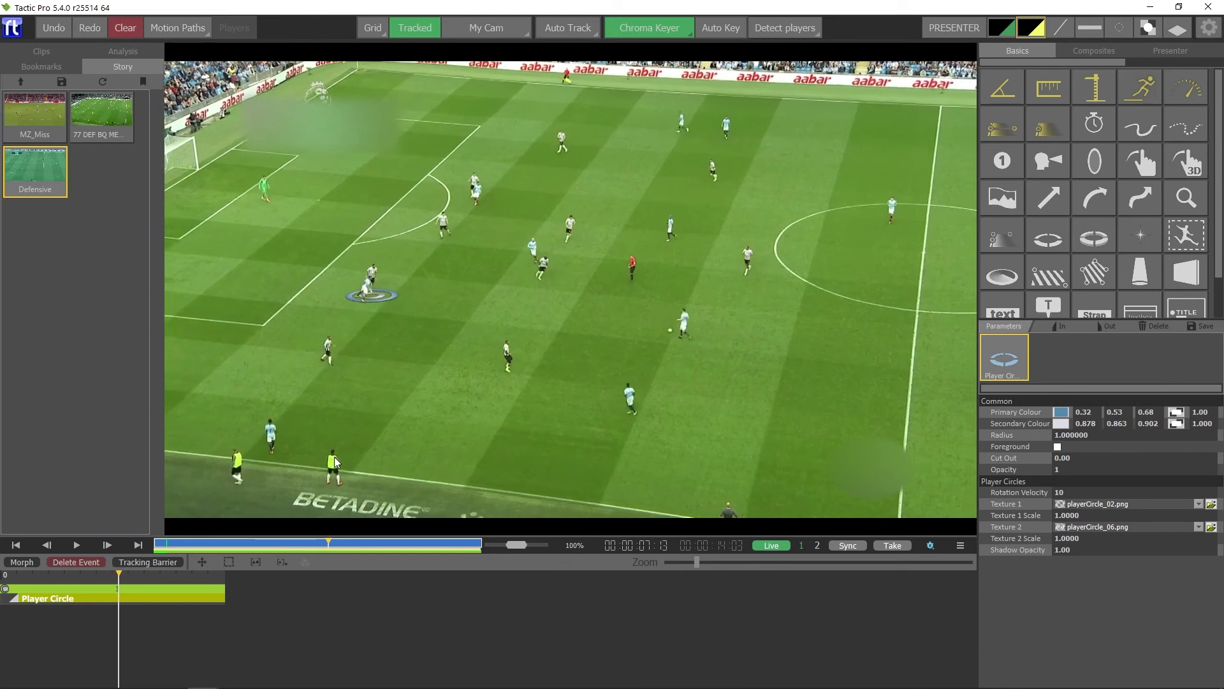
Show the motion paths, advance to 00:00:08:13 and open the ringed player's spline for editing
key("m")
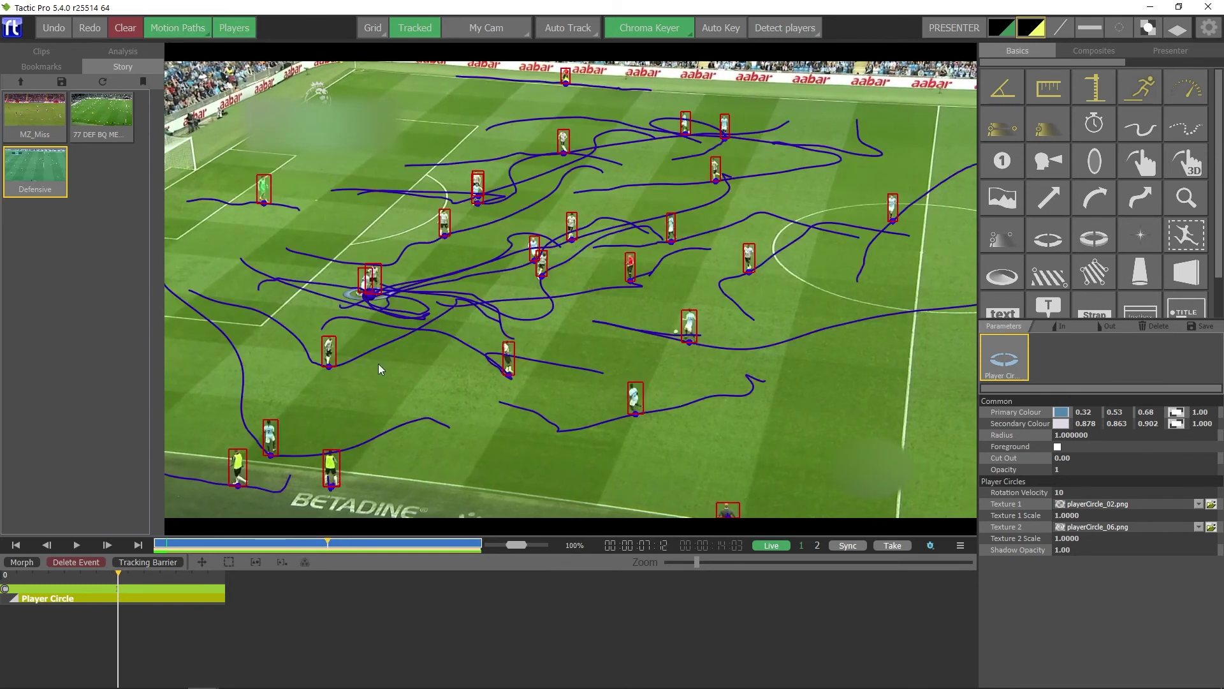
left_click(358, 288)
key("space")
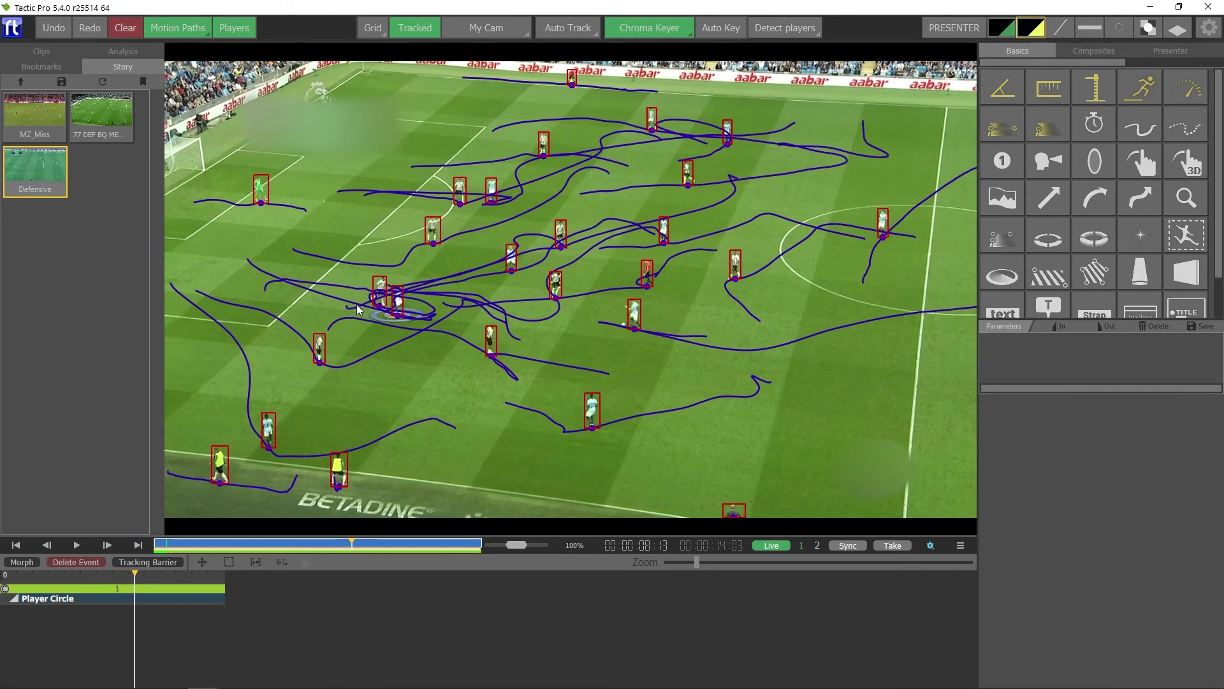
left_click(398, 319)
right_click(398, 319)
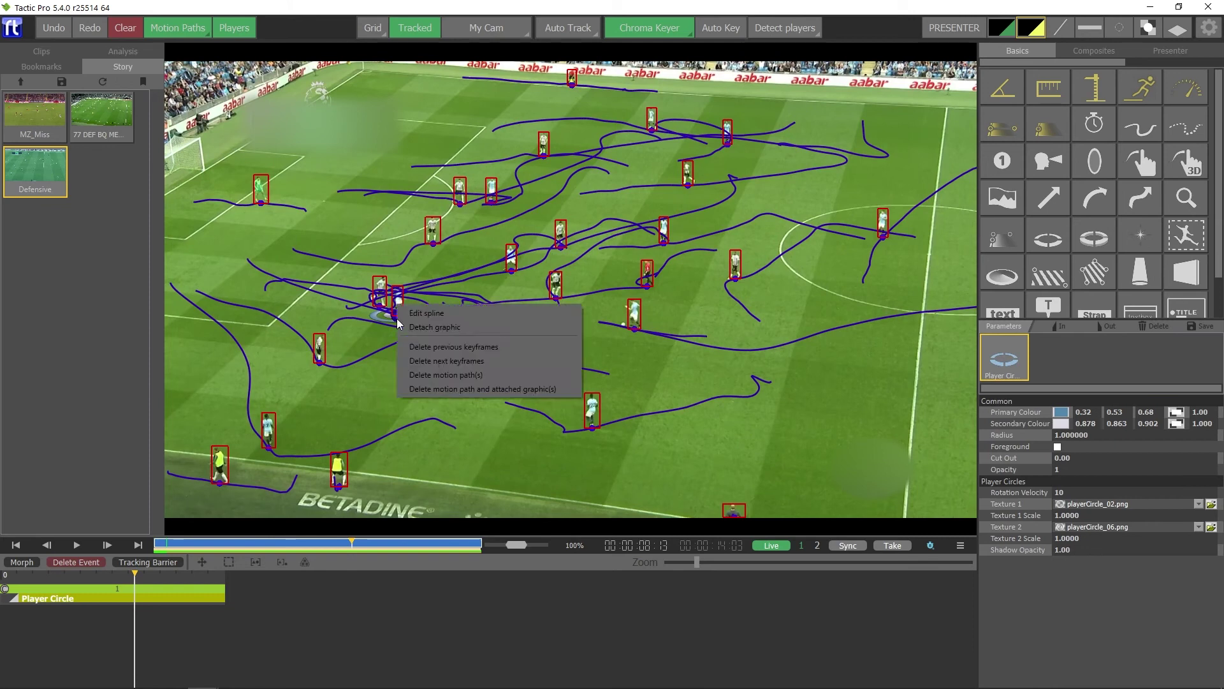
left_click(412, 313)
Step back through the edited spline's frames and keyframes to 00:00:07:06 to examine its points near the crossing
key("Left")
key("Left")
key("Left")
key("Left")
key("Left")
key("Left")
key("Left")
key("Left")
key("Left")
key("Left")
key("Left")
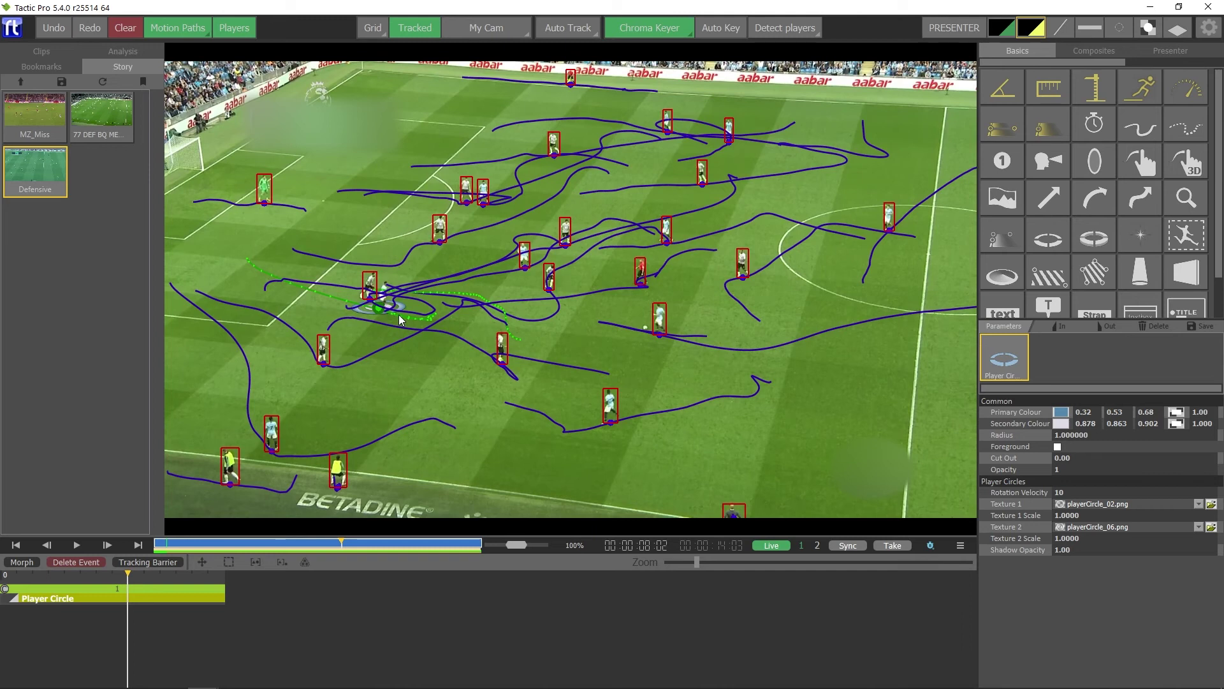
scroll(411, 319, "down", 11)
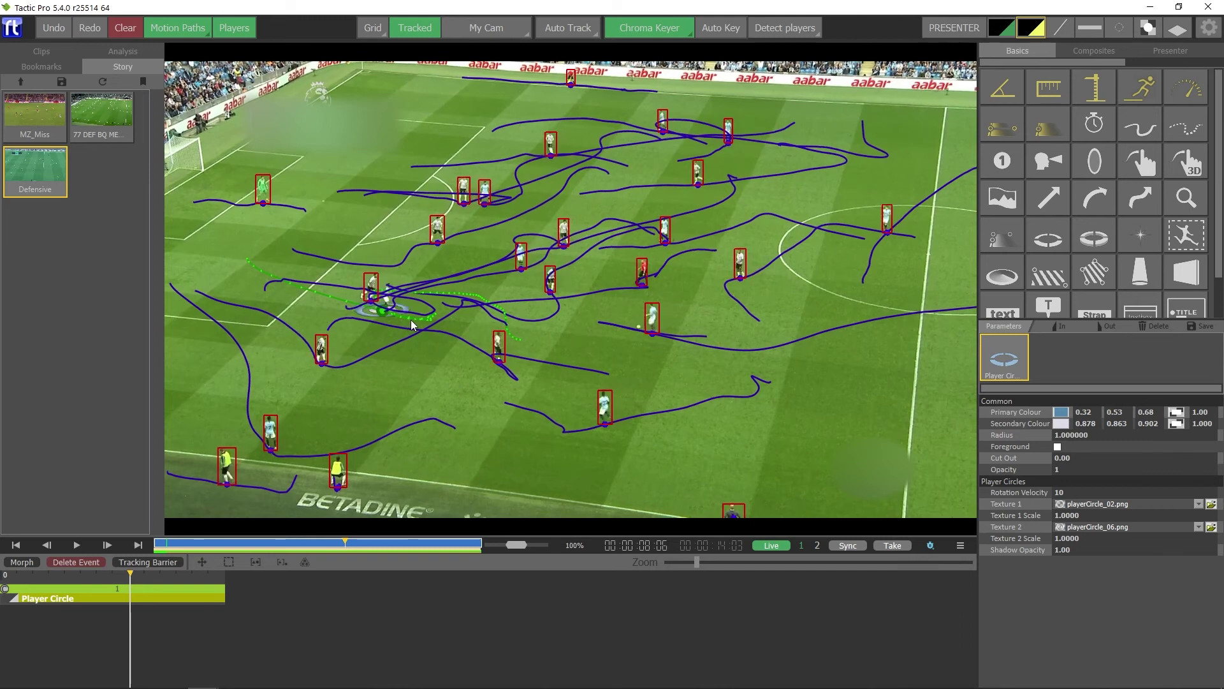
key("bracketleft")
key("bracketleft")
key("bracketleft")
key("bracketleft")
key("bracketleft")
key("bracketleft")
key("bracketleft")
key("bracketleft")
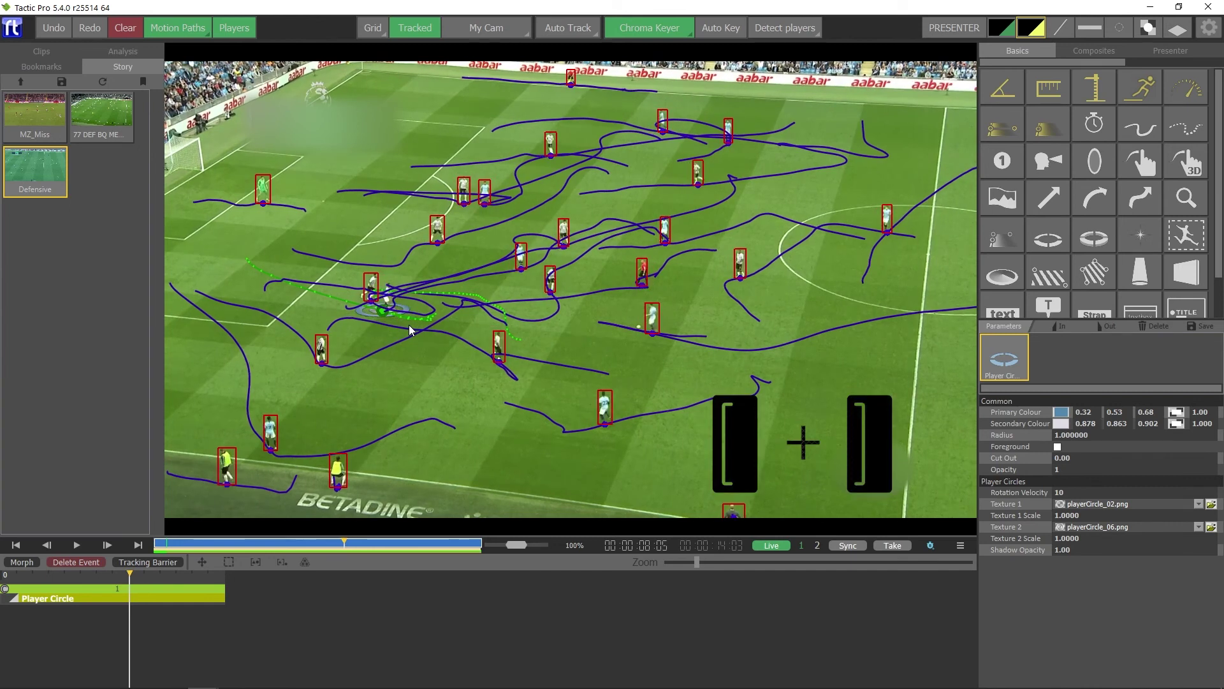
key("bracketleft")
key("bracketleft")
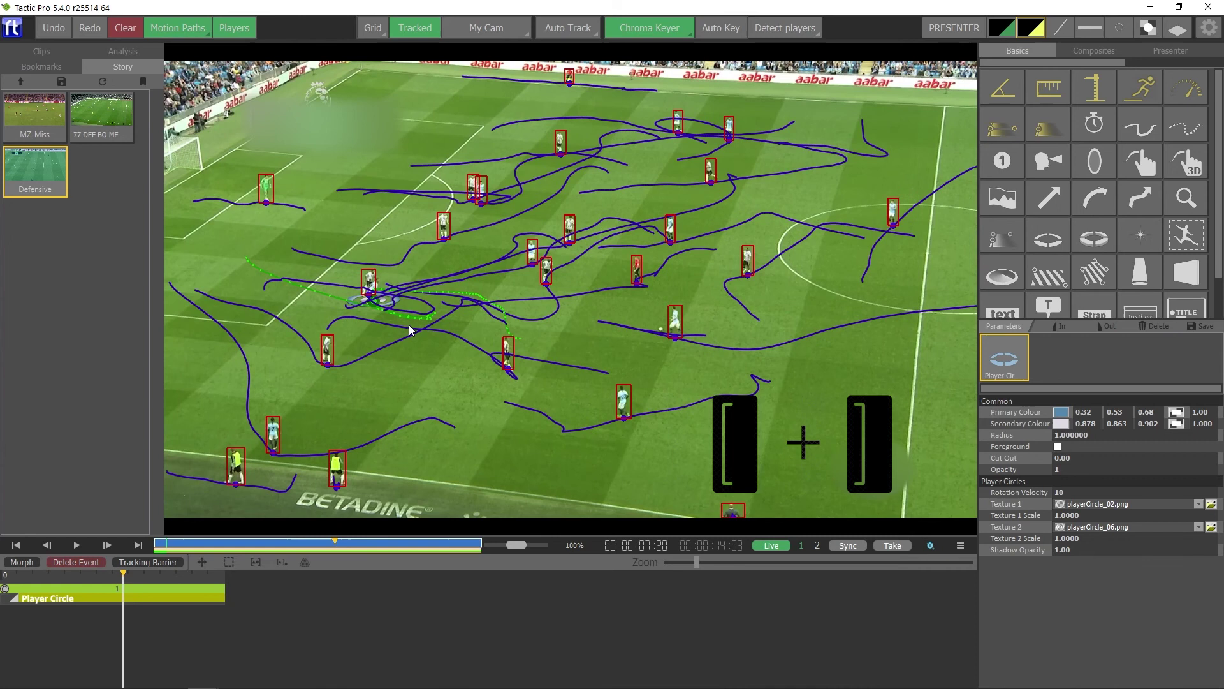
key("bracketleft+bracketright")
key("bracketleft+bracketright")
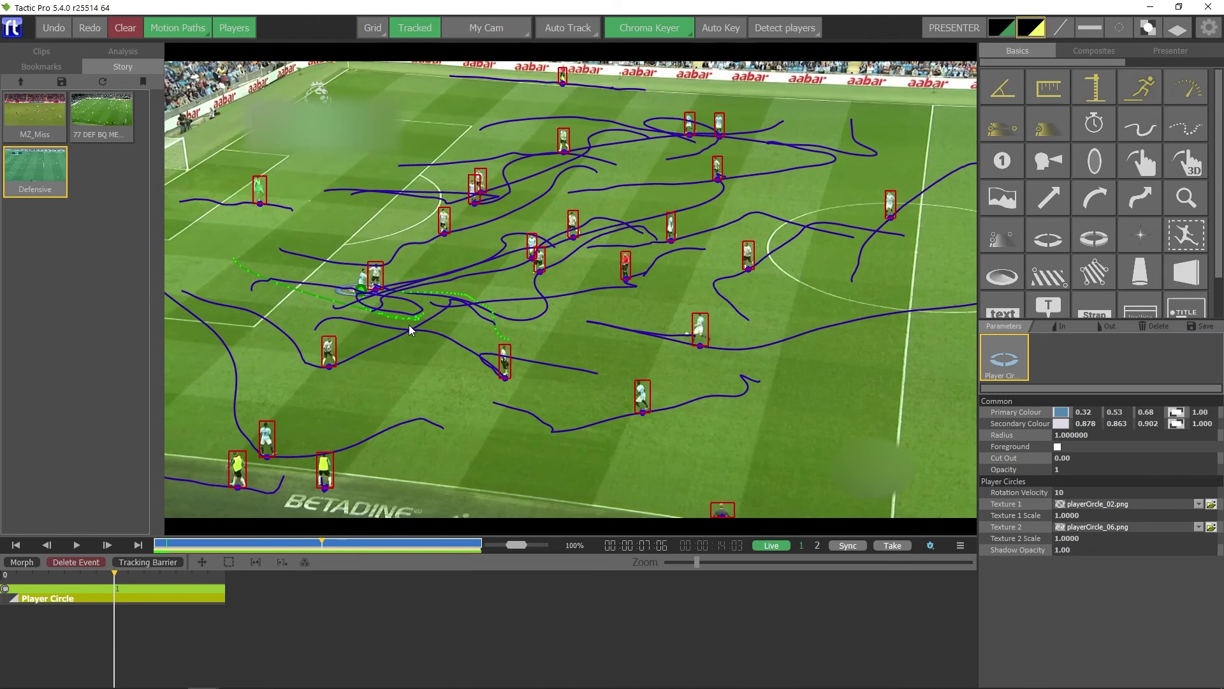
Delete the ringed player's spline keyframe at 00:00:07:15
key("space")
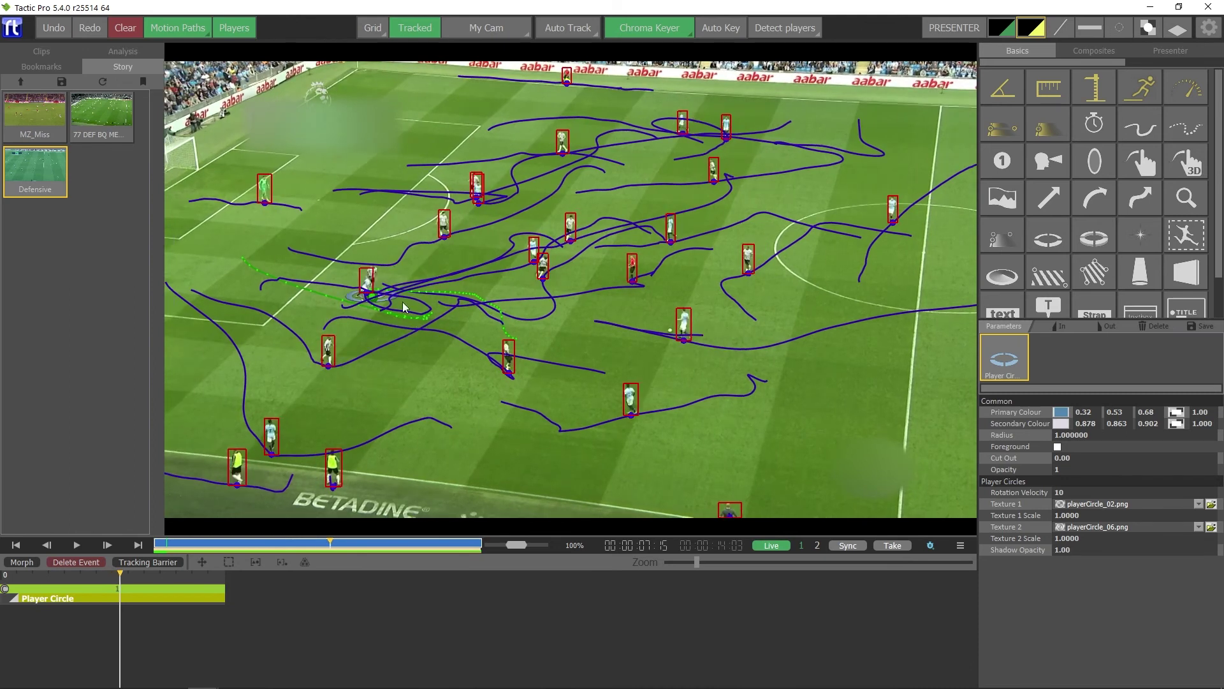
right_click(373, 296)
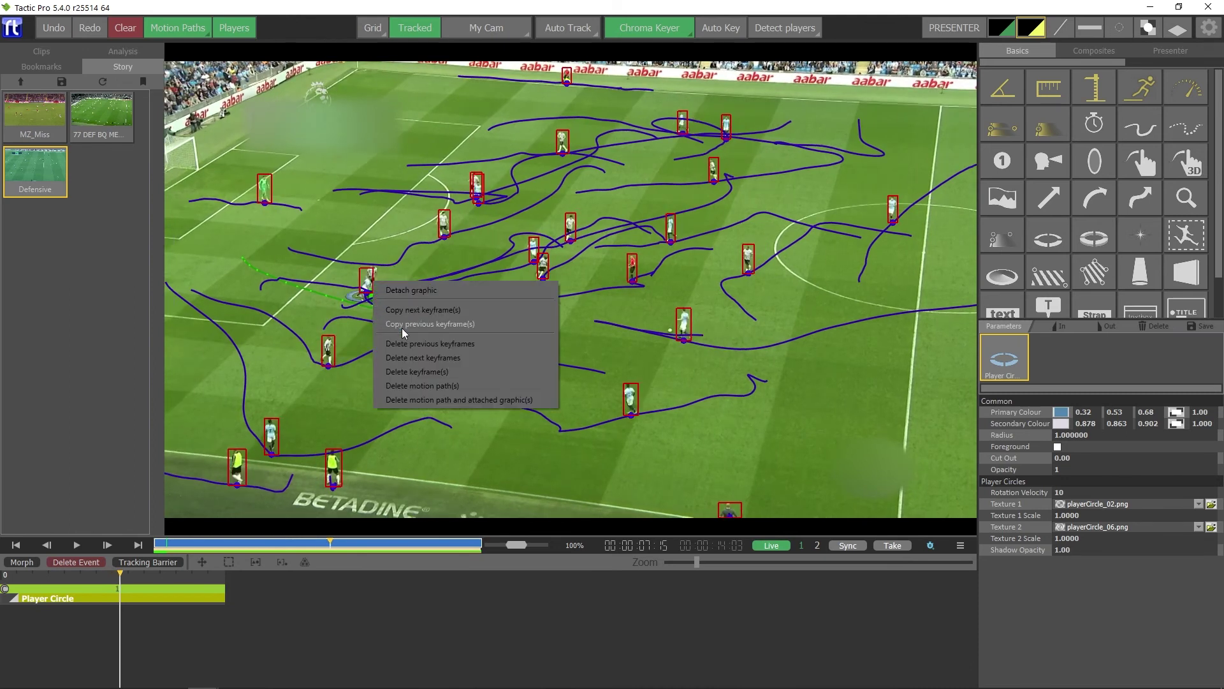
left_click(428, 372)
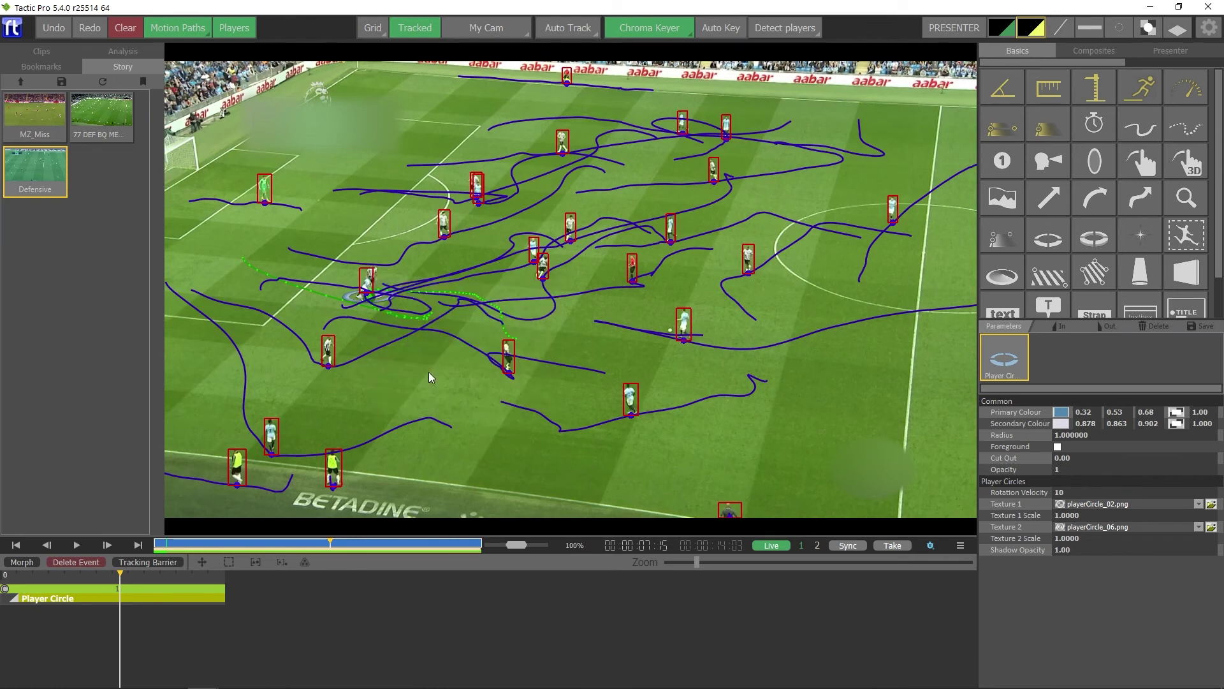
Go back before the crossing, hide the motion paths and replay the footage to check the ring's corrected path
scroll(428, 372, "down", 2)
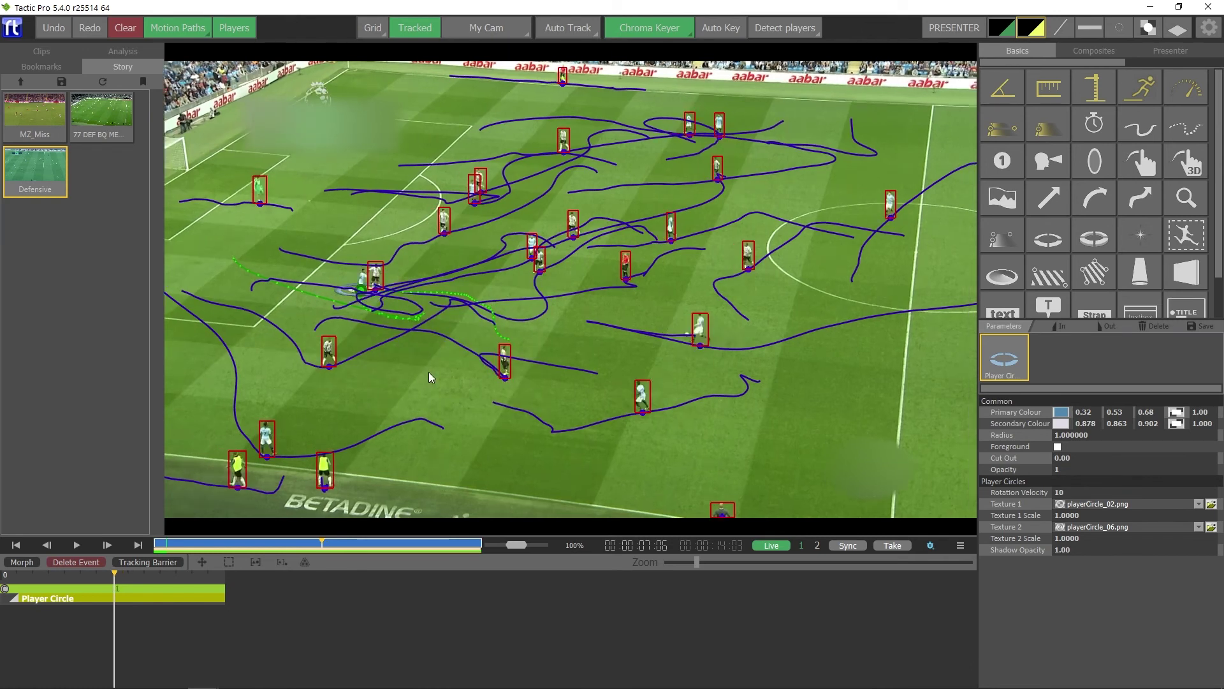
scroll(428, 373, "up", 3)
scroll(429, 373, "down", 3)
key("m")
scroll(331, 303, "down", 2)
scroll(331, 301, "down", 6)
key("space")
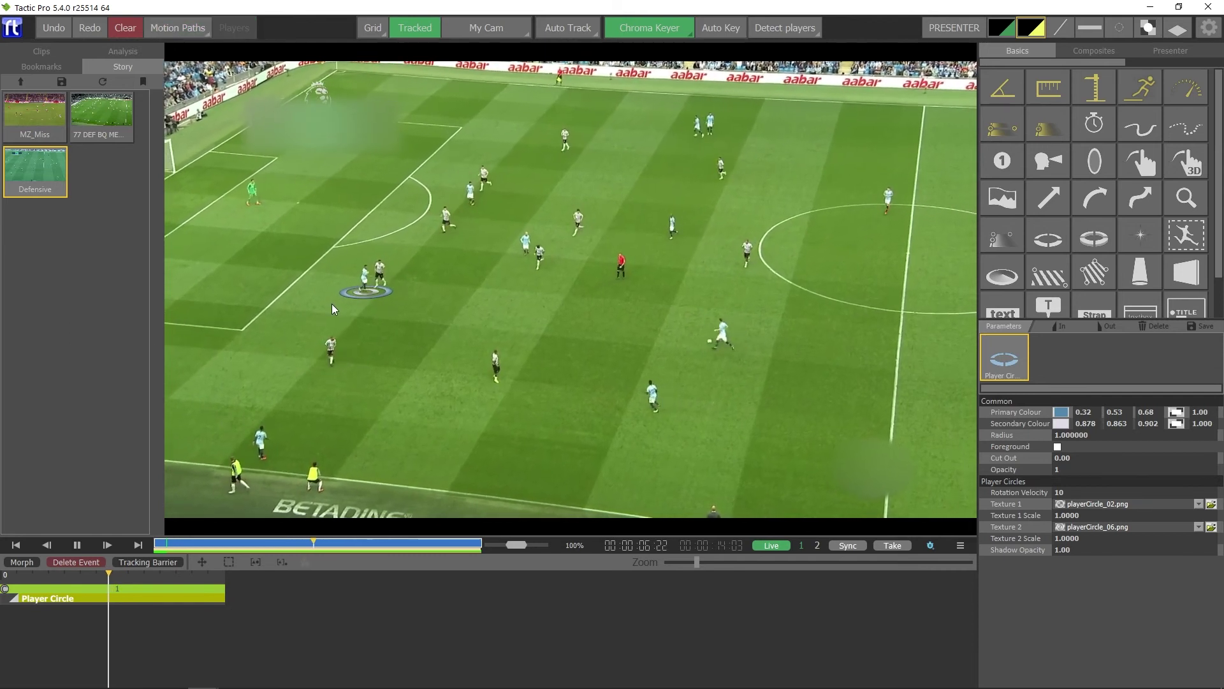
Show the motion paths and pick the ringed player's path point near 00:00:08:00, where the players cross
key("l")
key("k")
scroll(329, 309, "down", 3)
key("m")
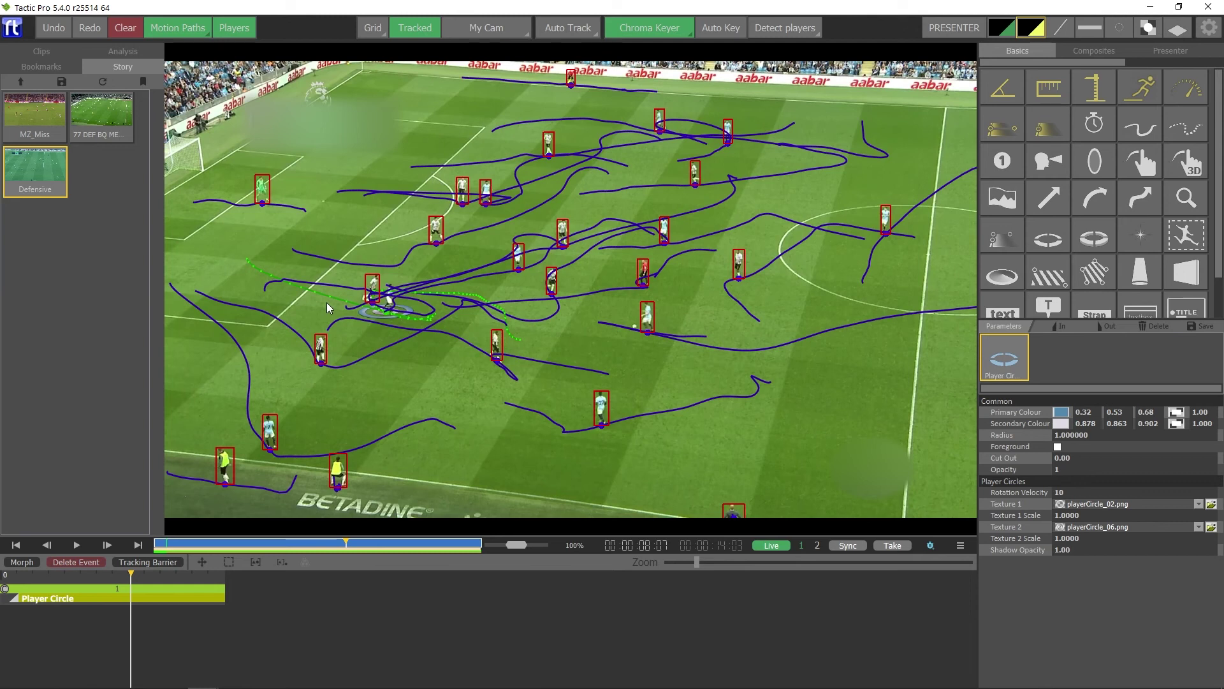
scroll(324, 307, "down", 7)
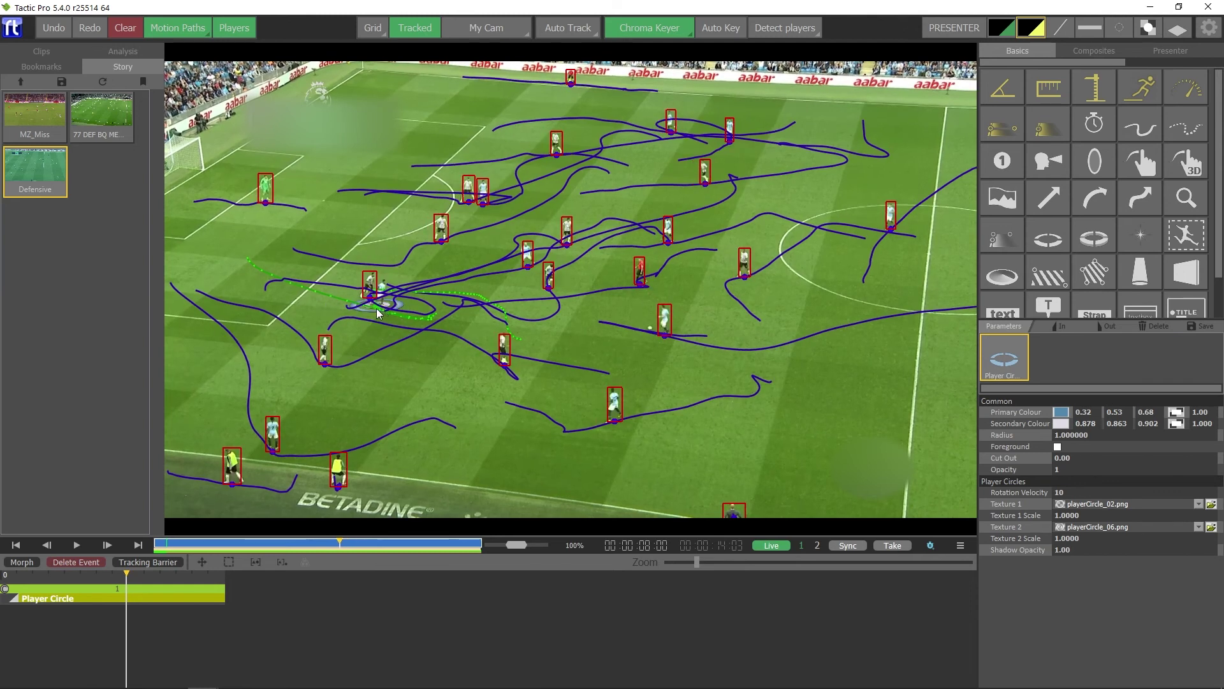
key("Left")
key("Left")
key("Left")
key("Right")
left_click(380, 302)
Hide the motion paths, step back before the crossing and play up to 00:00:10:11 to check the ring's tracking
key("m")
key("Left")
key("Left")
key("Left")
key("Left")
key("Left")
key("Left")
key("Left")
key("Left")
key("Left")
key("Left")
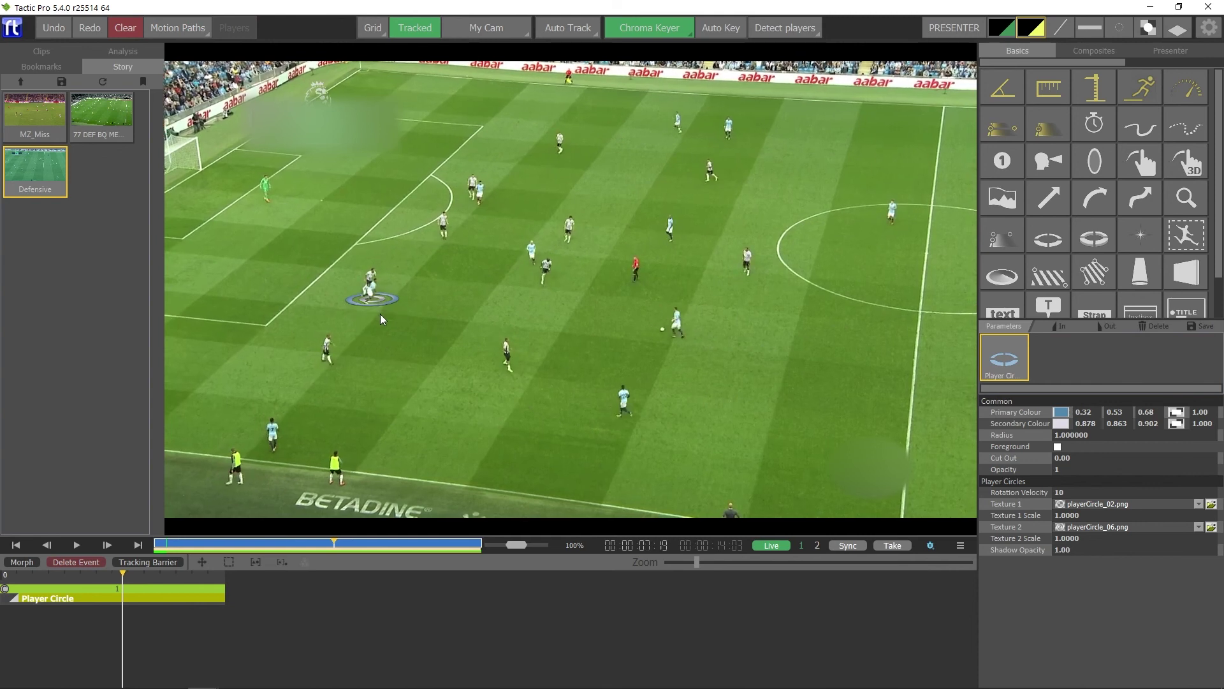
key("space")
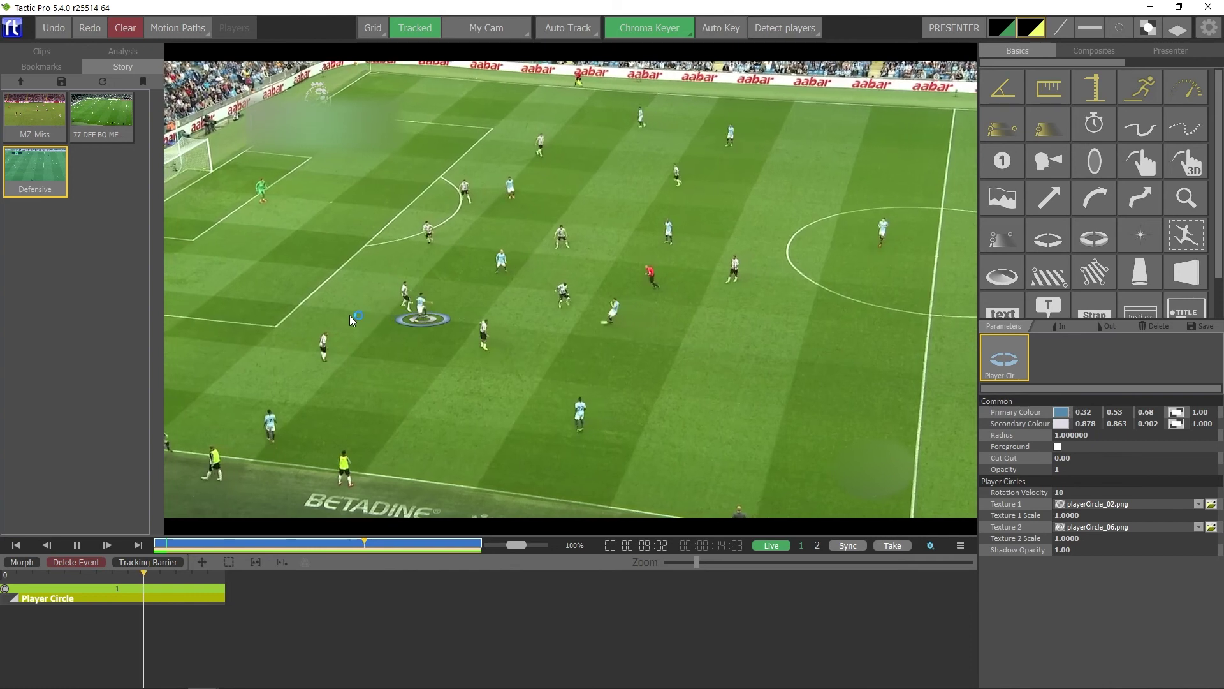
key("space")
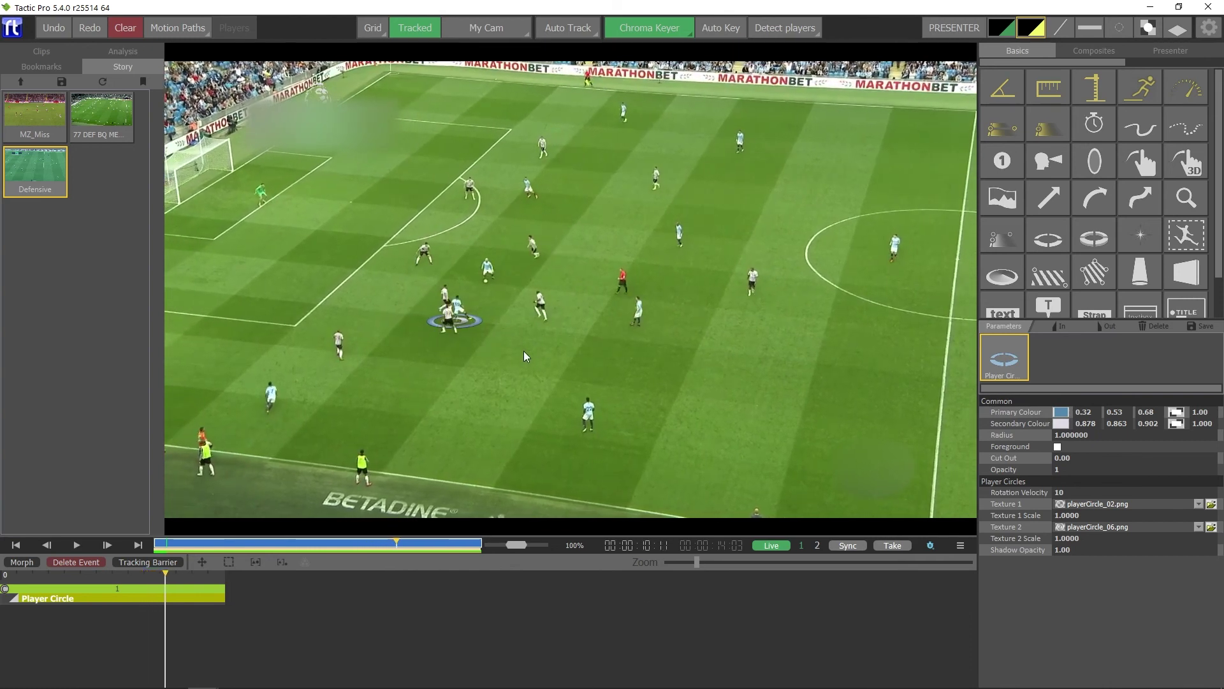
Show the motion paths, step back to 00:00:10:00 and delete the ringed player's path keyframe there
key("Left")
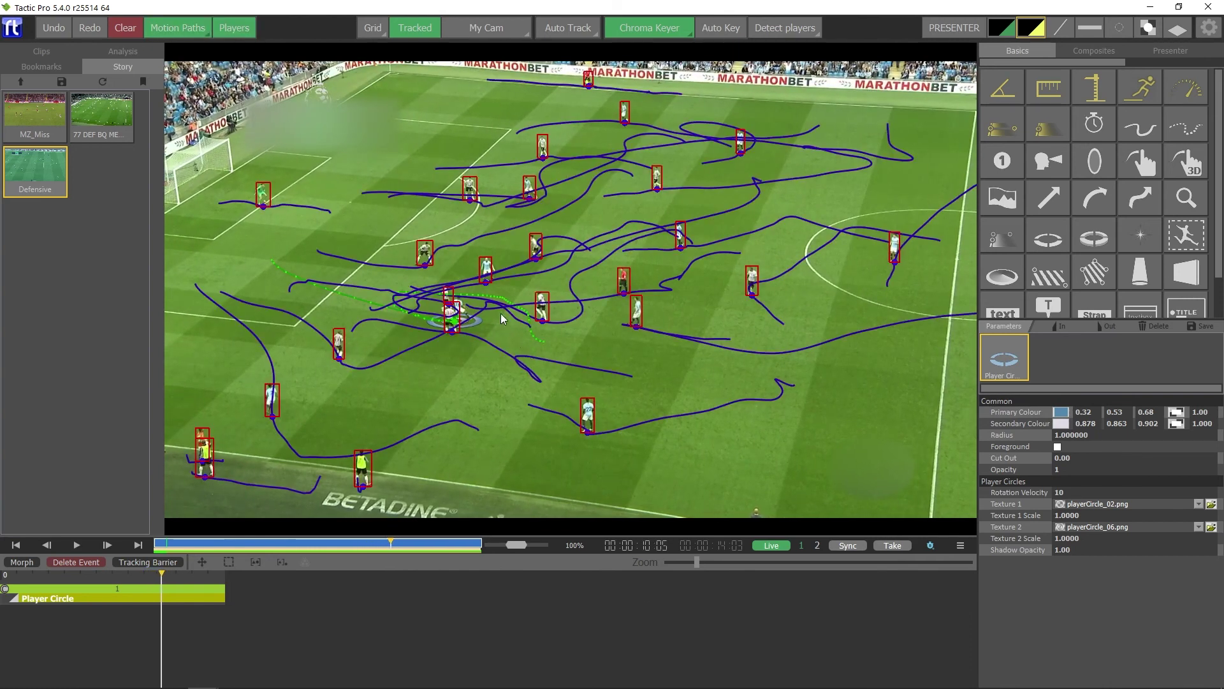
key("Left")
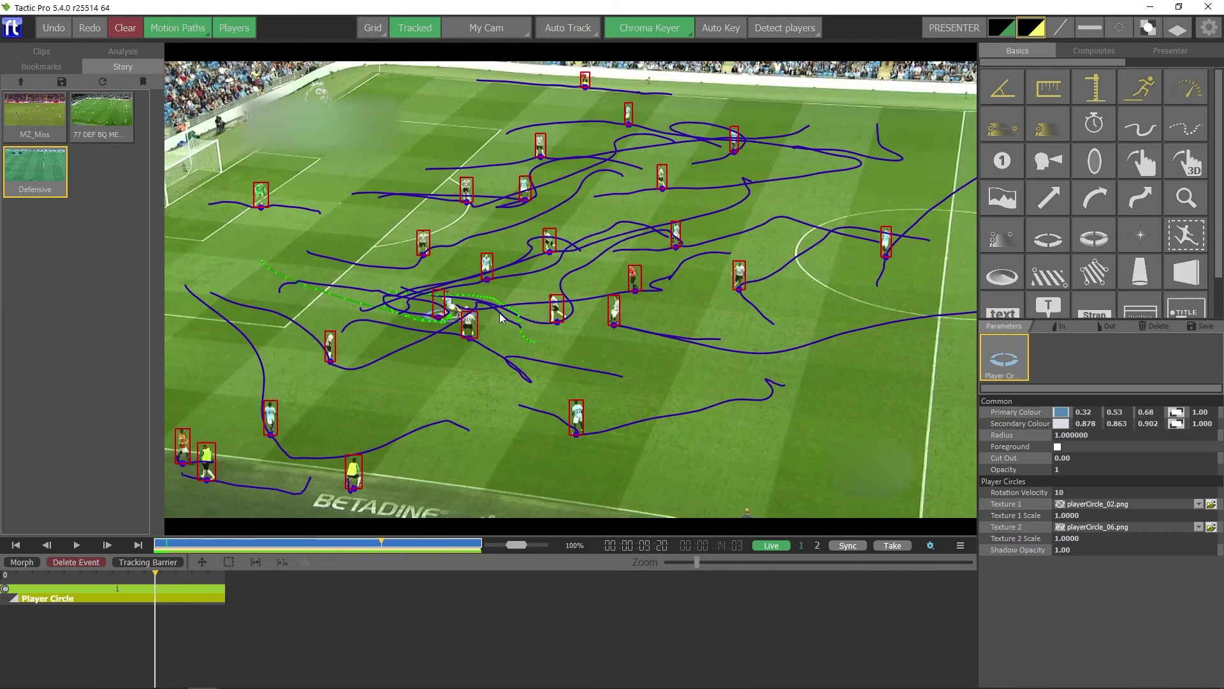
key("Right")
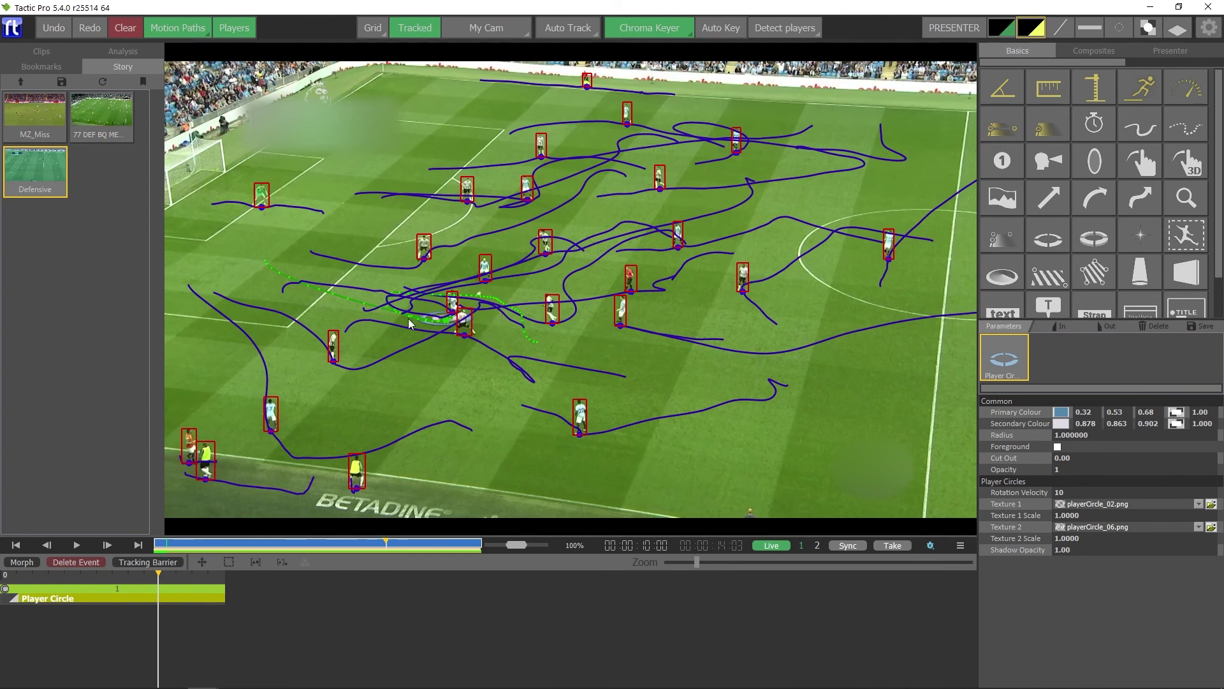
right_click(446, 322)
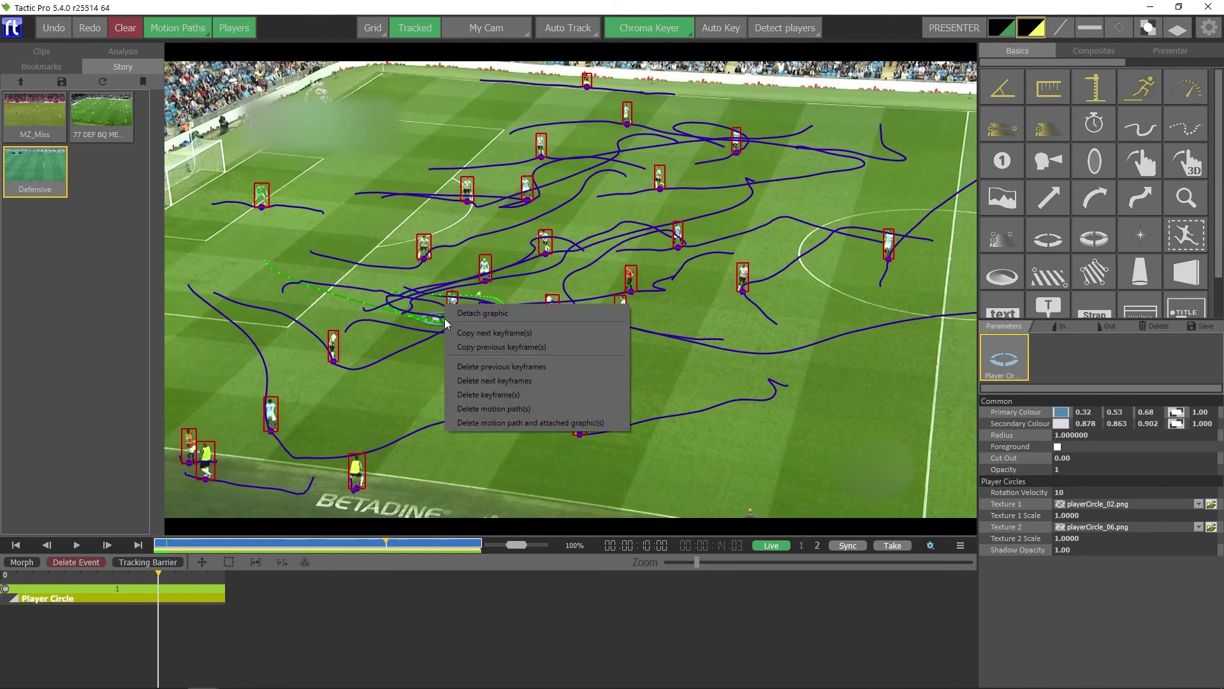
left_click(495, 388)
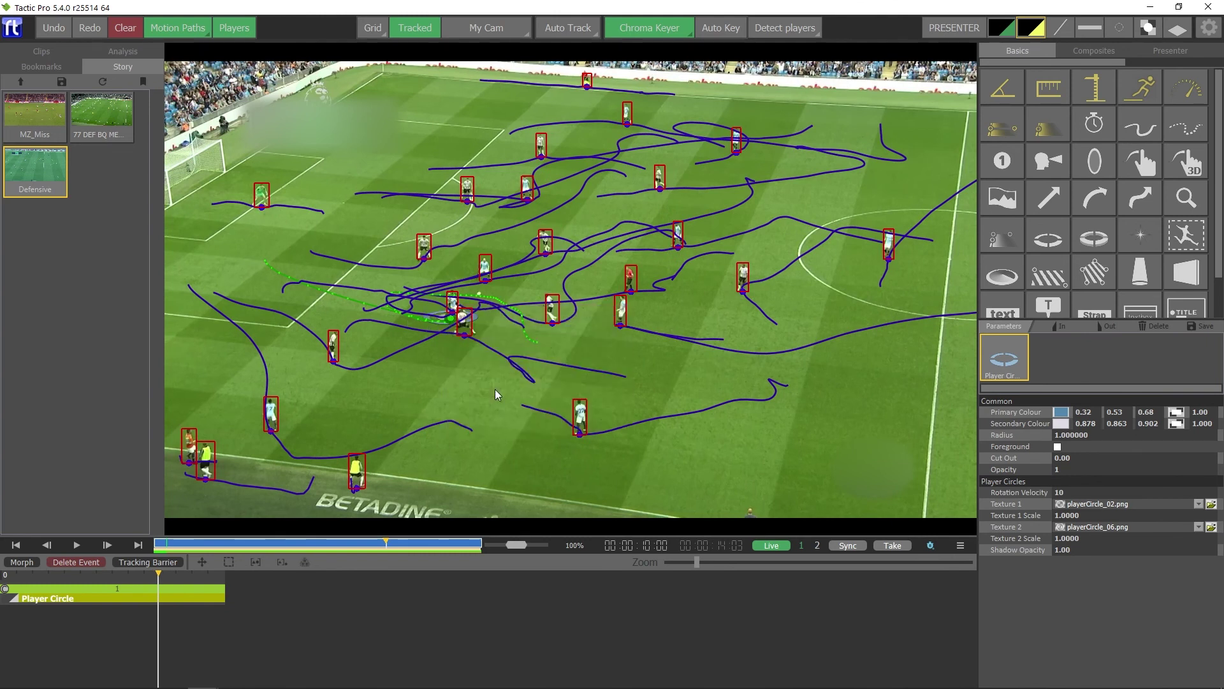
Hide the motion paths, step back before the deleted keyframe and replay up to 00:00:13:04 to check the ring
key("m")
key("Left")
key("Left")
key("Left")
key("Left")
key("Left")
key("Left")
key("Left")
key("Left")
key("Left")
key("Left")
key("Left")
key("Left")
key("space")
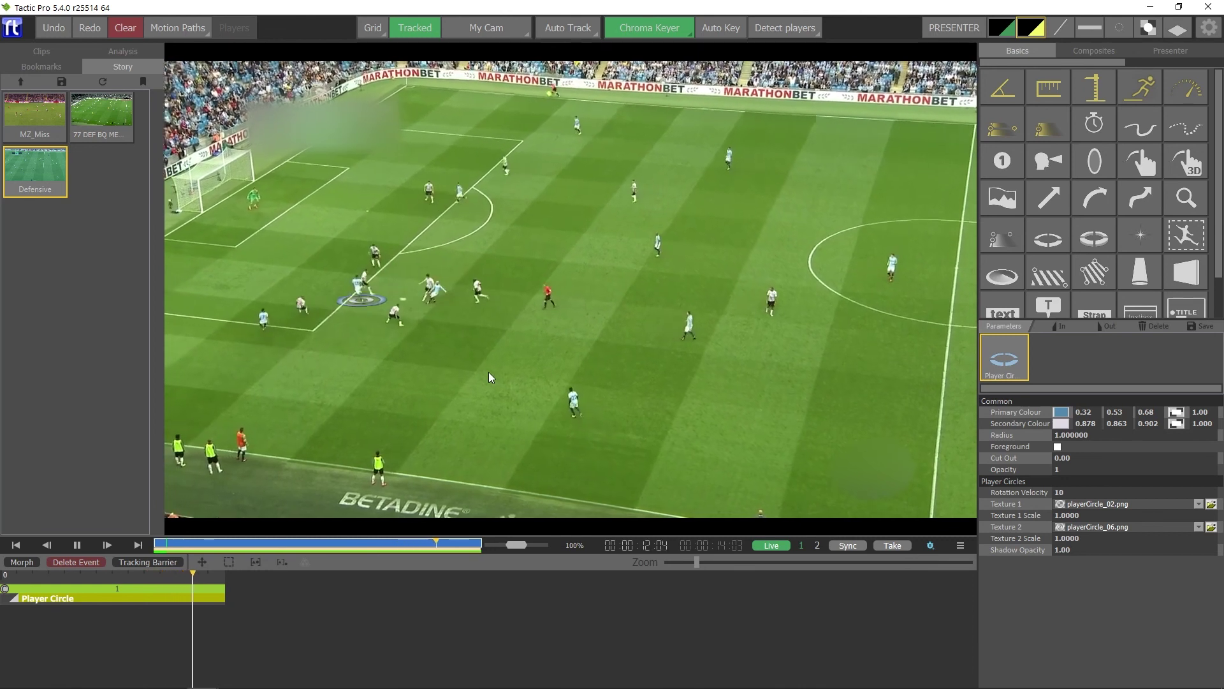
key("space")
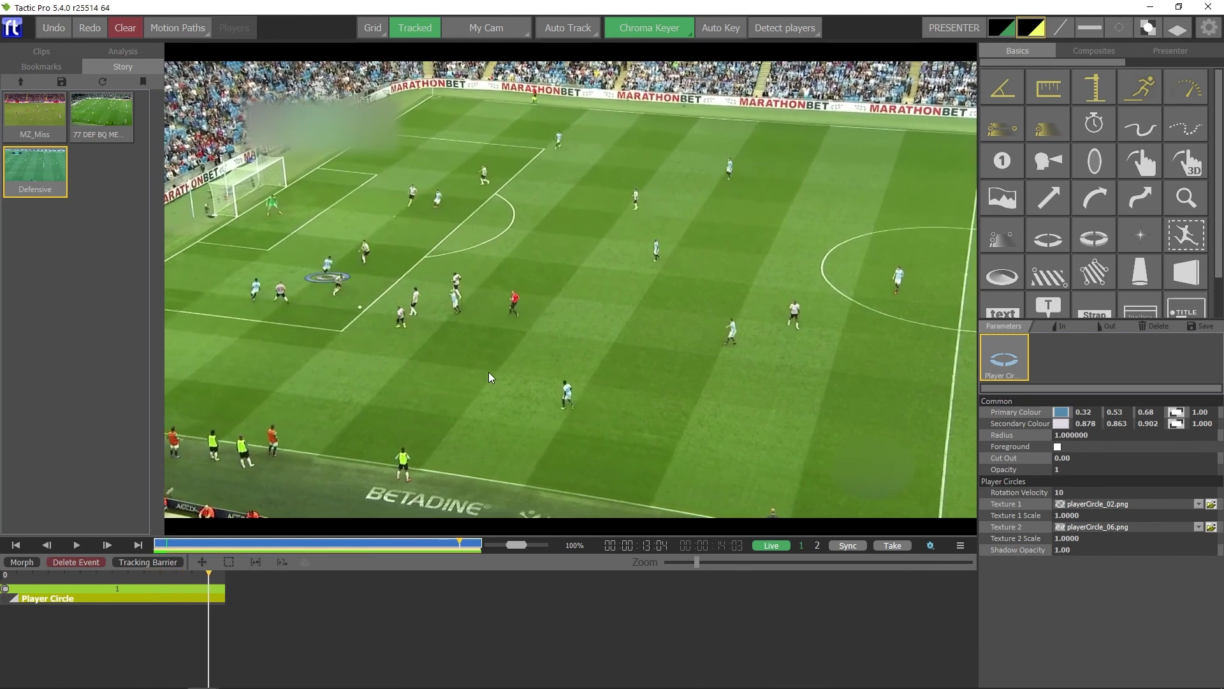
Show the motion paths, step back to 00:00:12:15 and adjust the ringed player's path point inside the penalty area
key("m")
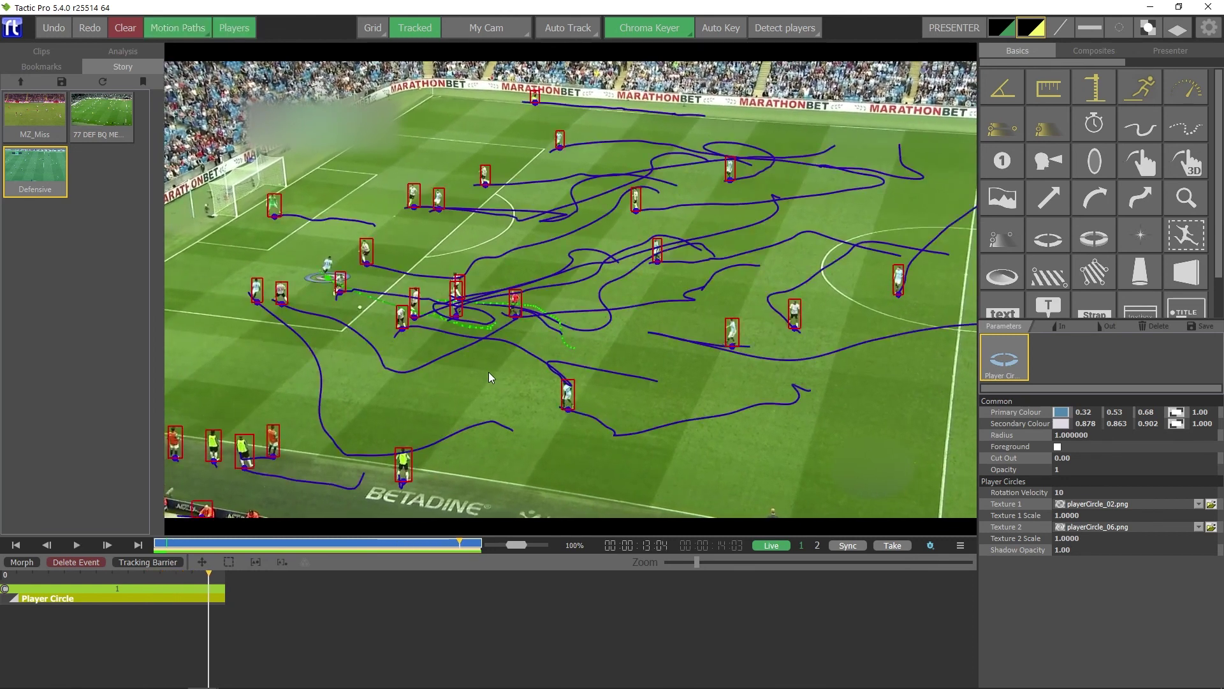
key("Left")
scroll(439, 317, "down", 10)
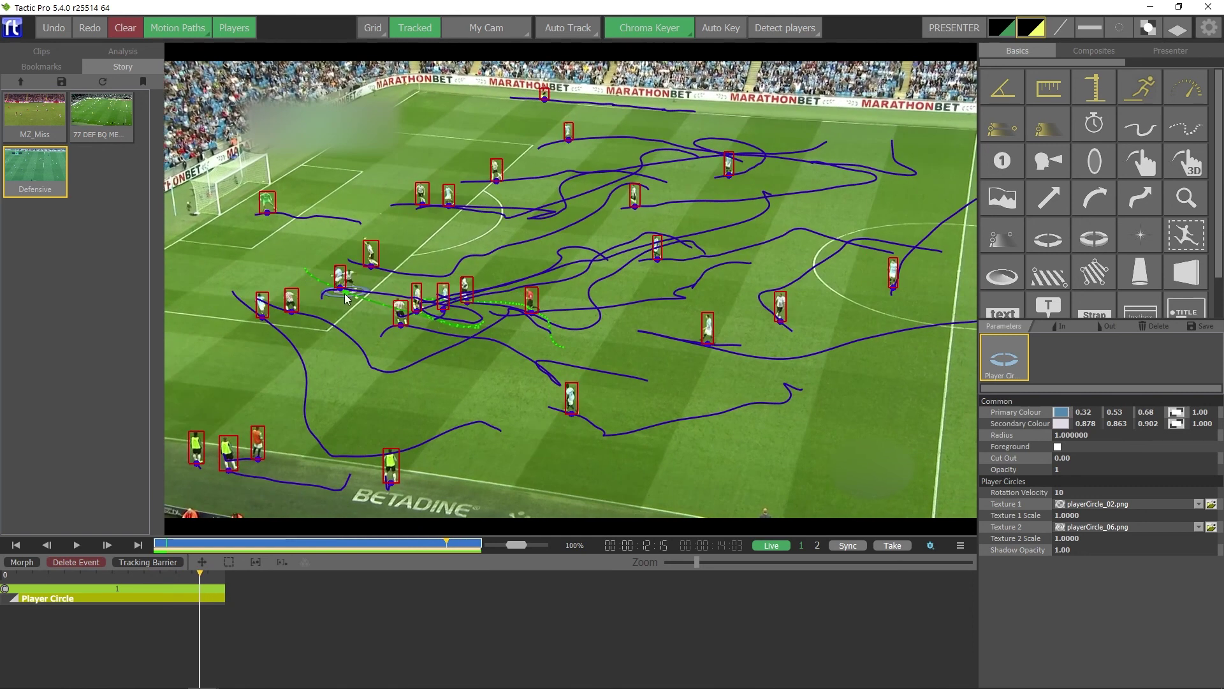
left_click_drag(348, 299, 340, 311)
Play the clip to its end, return to before the first crossing and replay it to check the full corrected path
key("space")
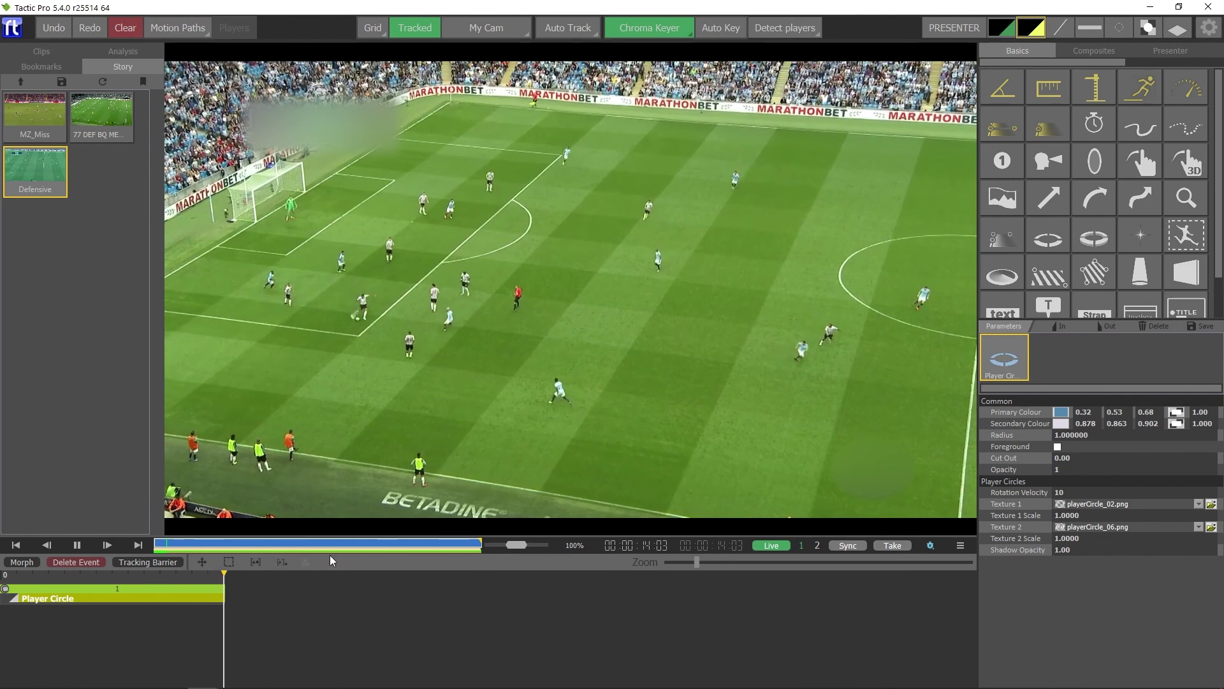
left_click(328, 543)
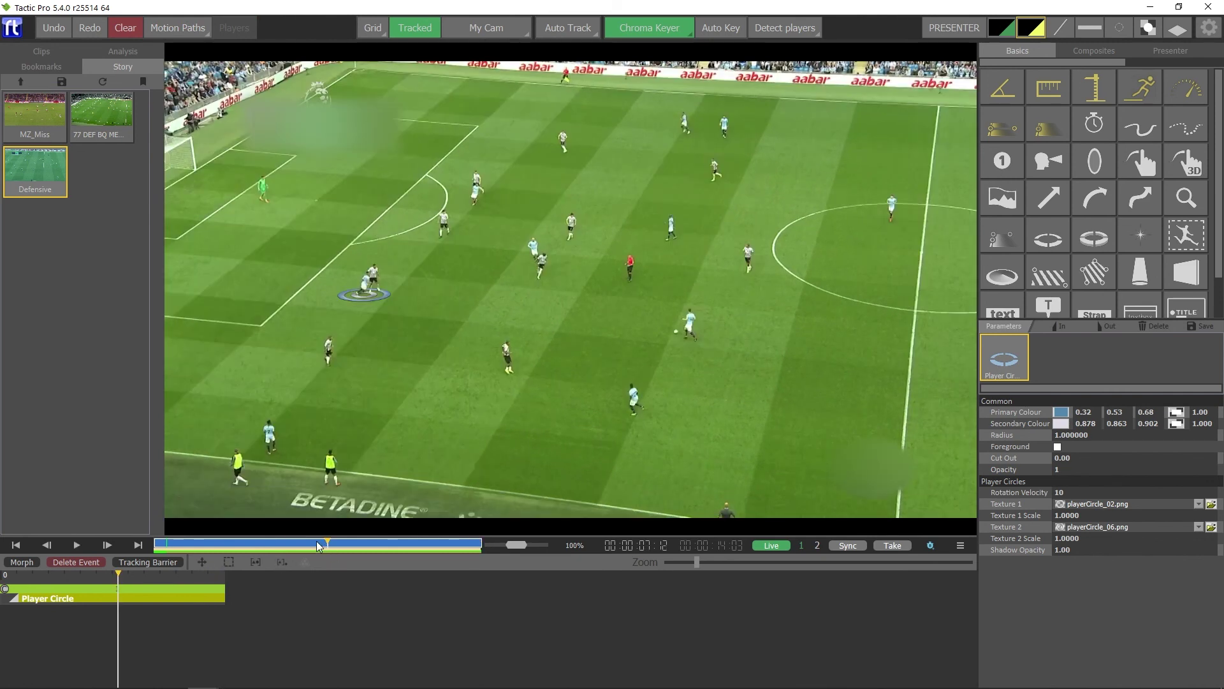
left_click(317, 545)
left_click(278, 545)
key("space")
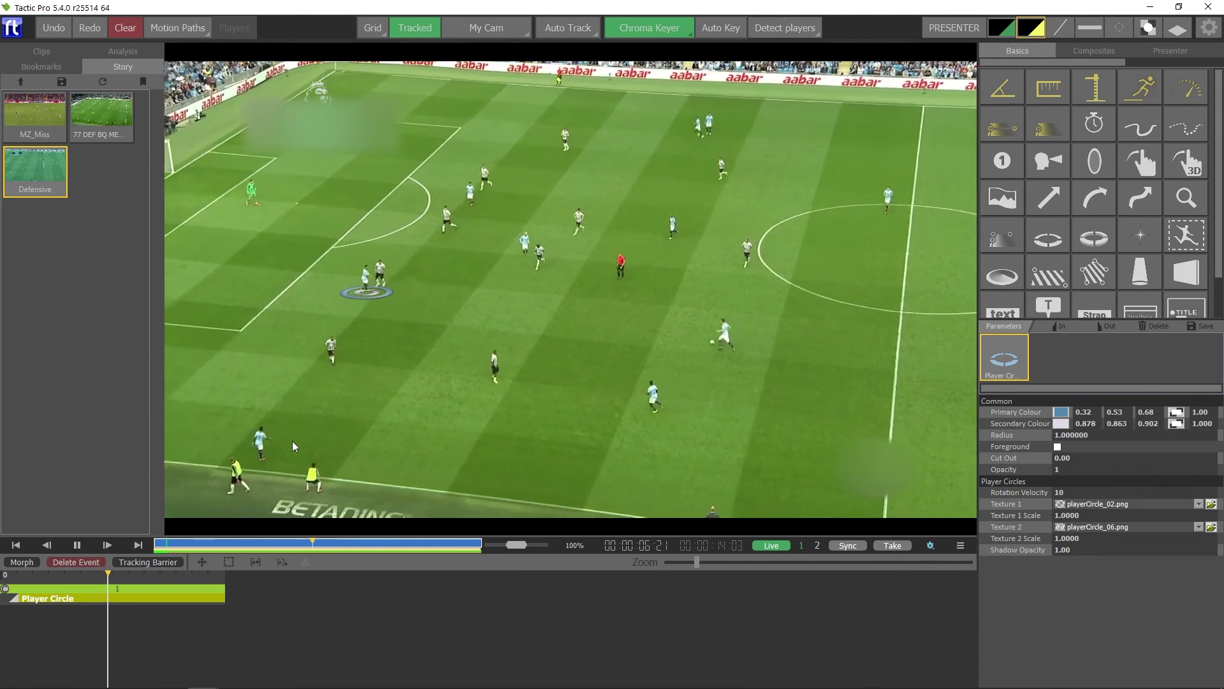